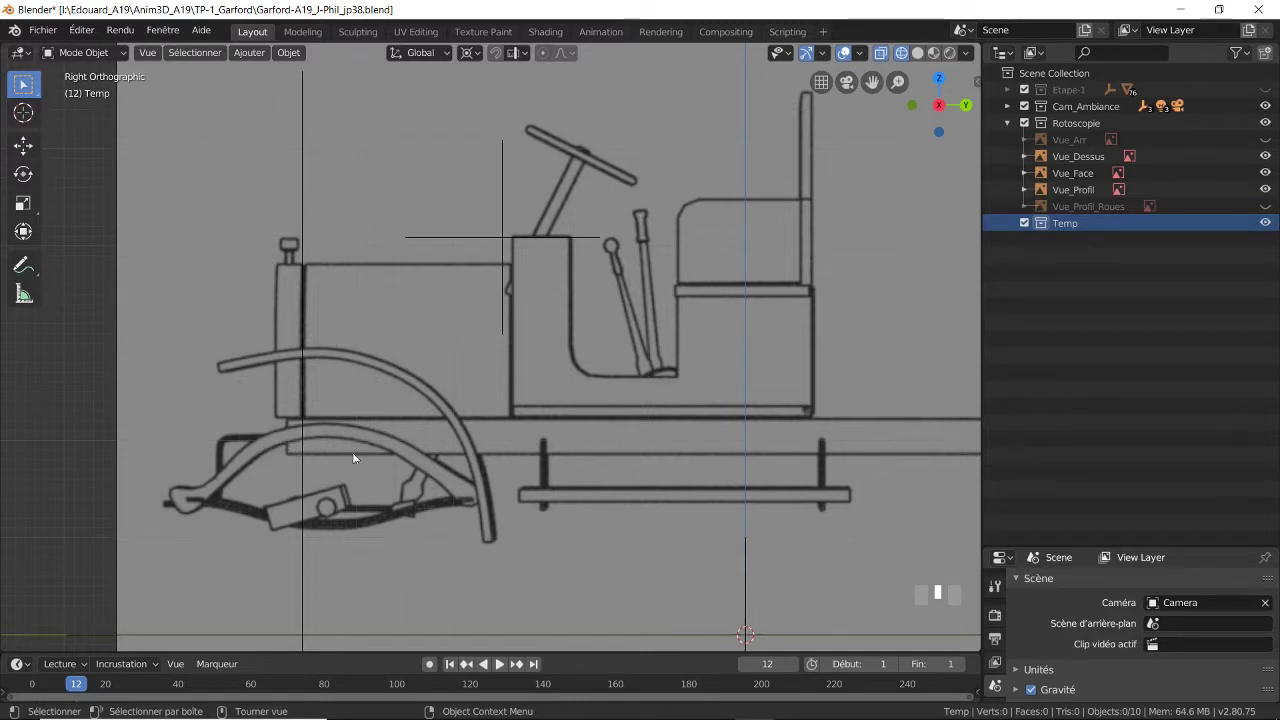
- Place the 3D cursor on the top bar of the front bracket and add a NURBS curve there with a Y rotation of 90°
click(23, 112)
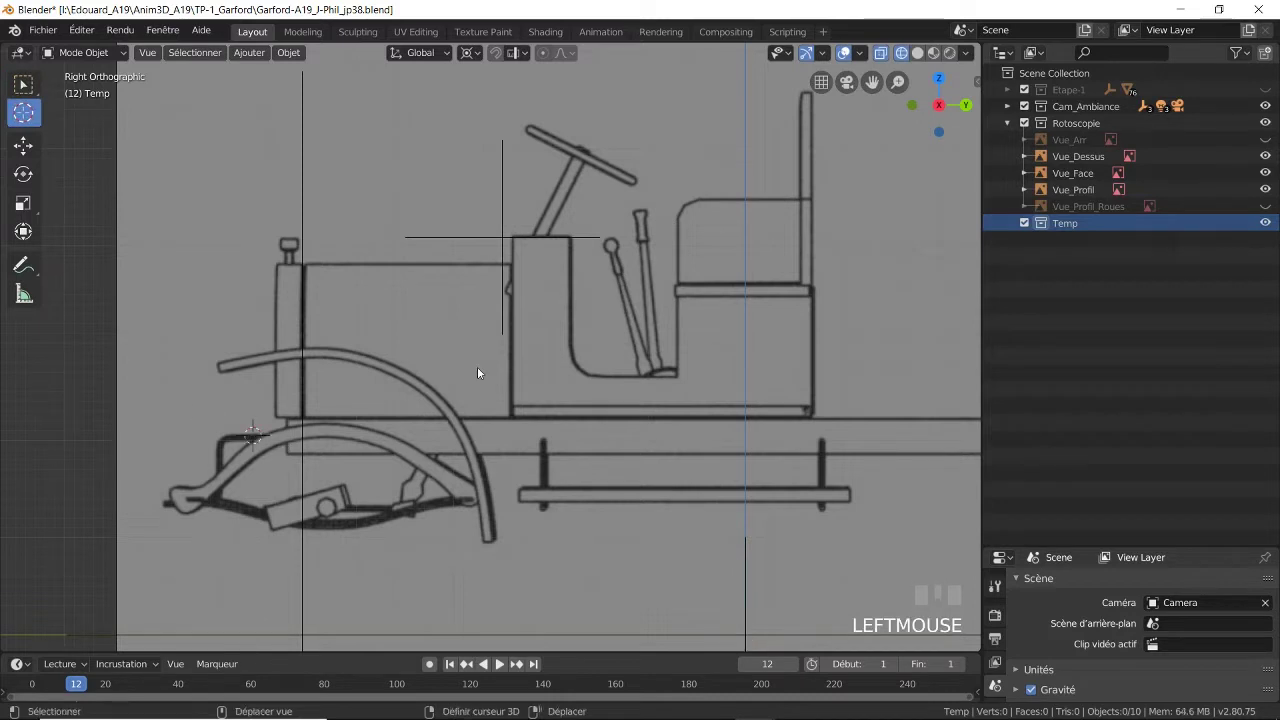
key(shift+a)
mouse_move(464, 398)
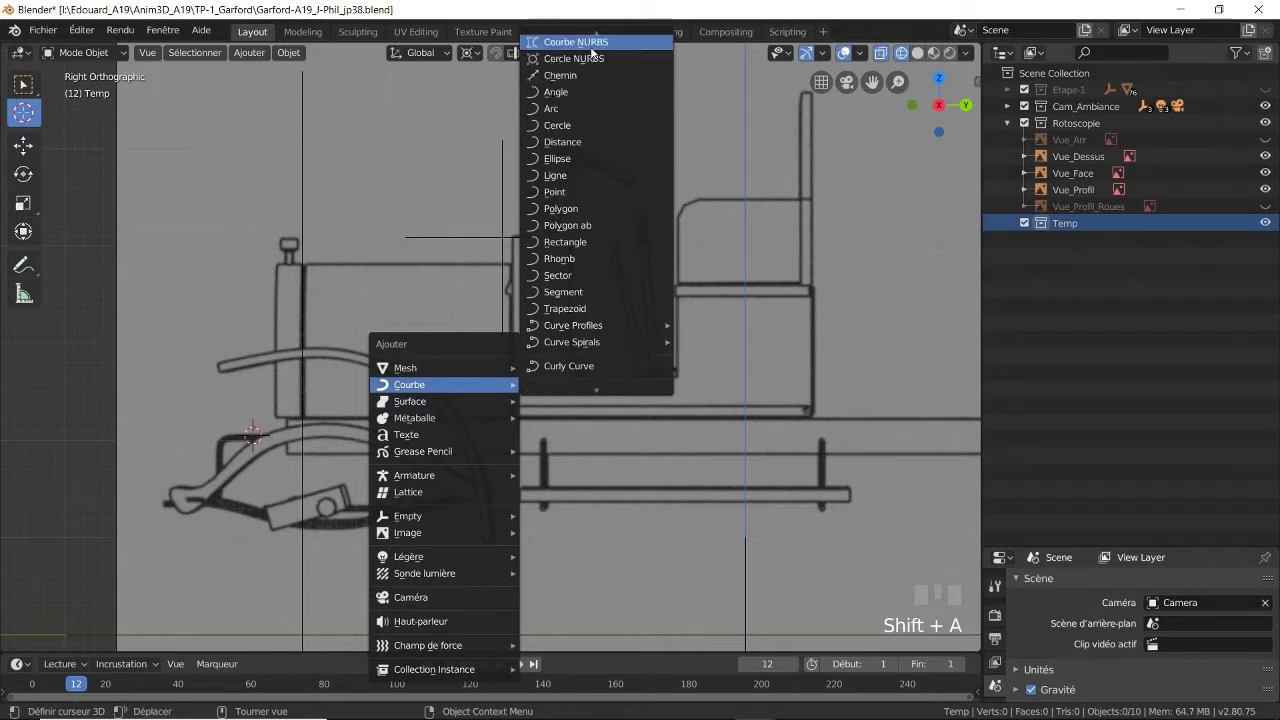
scroll(592, 53, up, 2)
click(591, 68)
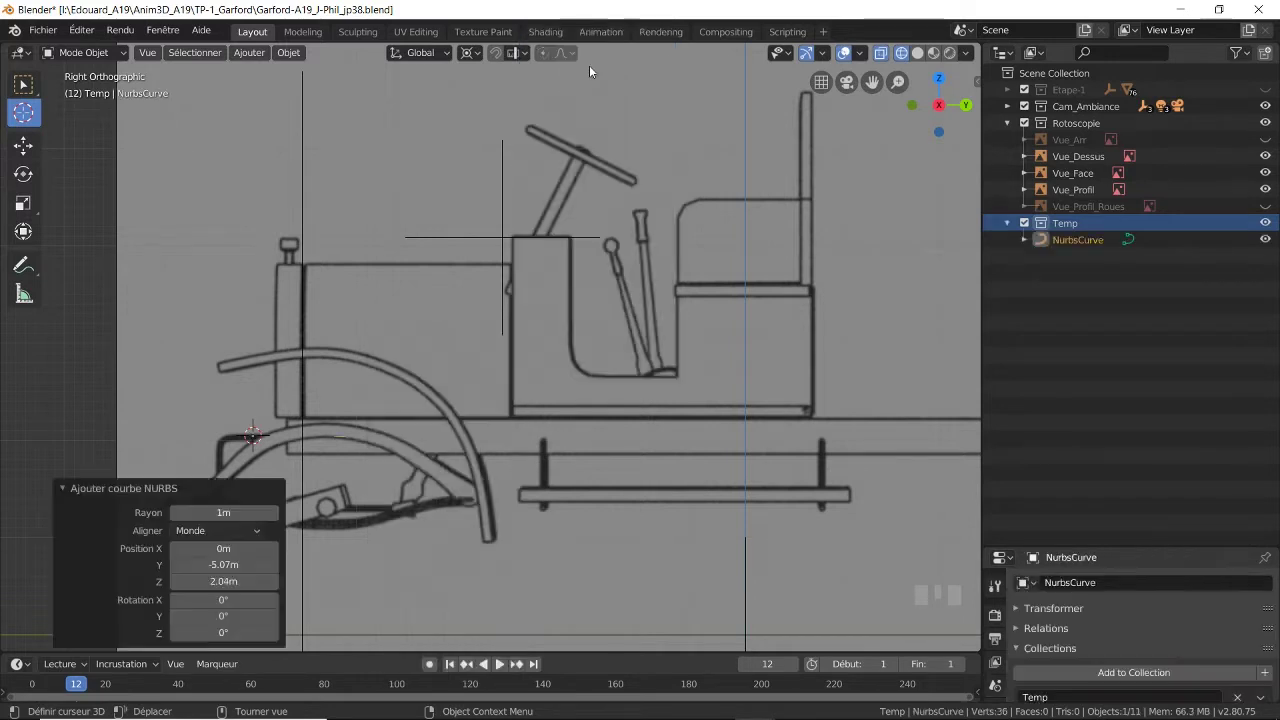
click(222, 616)
text(90)
key(Return)
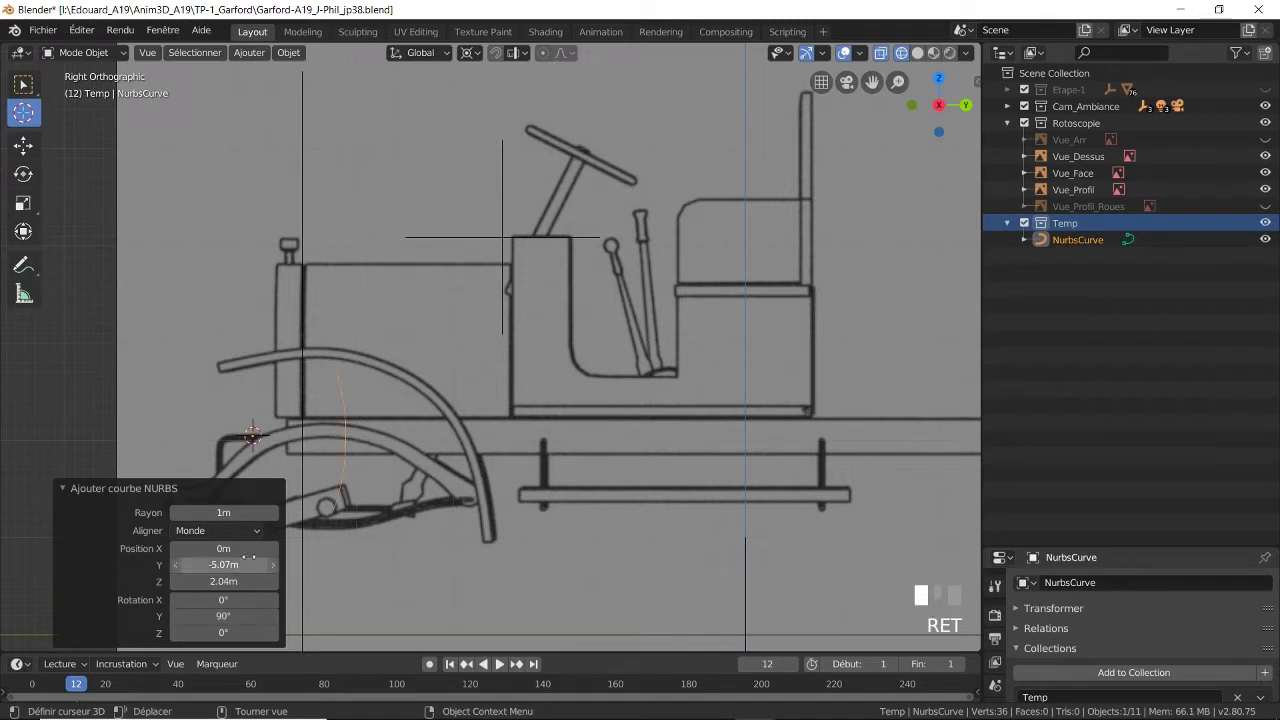
- In Edit Mode, move the curve's three lowest control points one by one onto the horizontal line of the front bracket's top bar
click(128, 52)
click(72, 88)
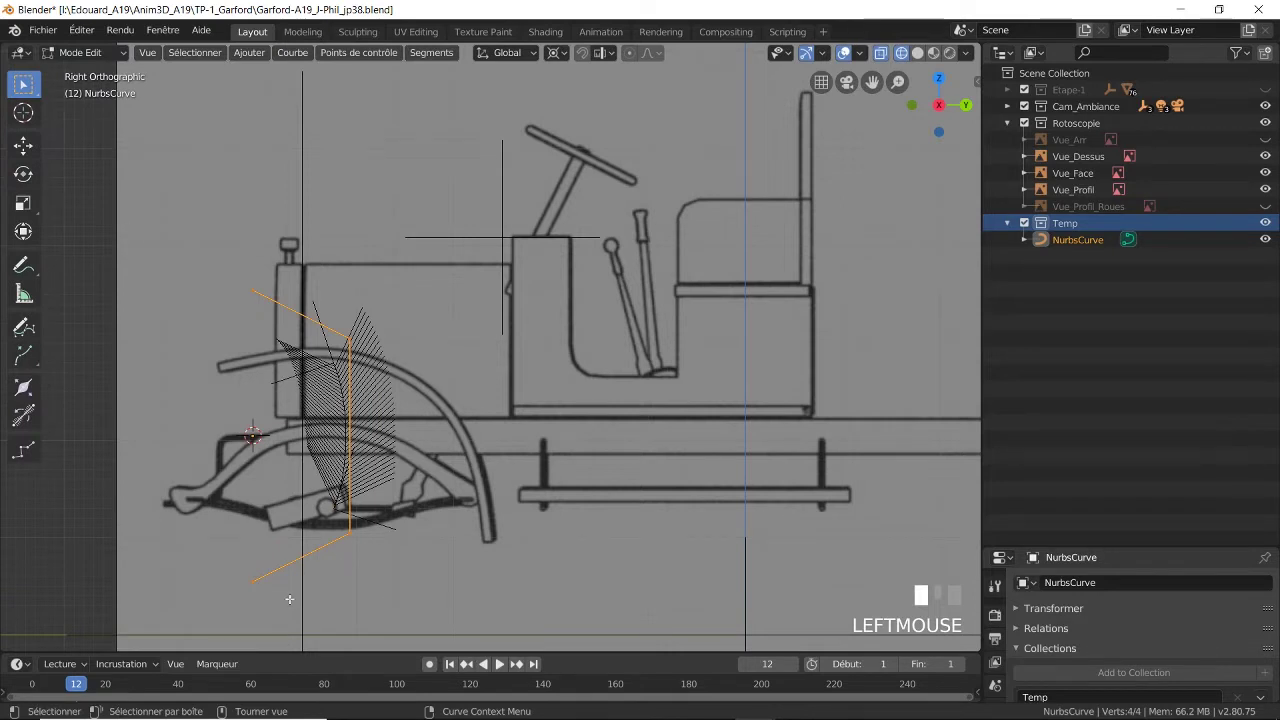
click(253, 583)
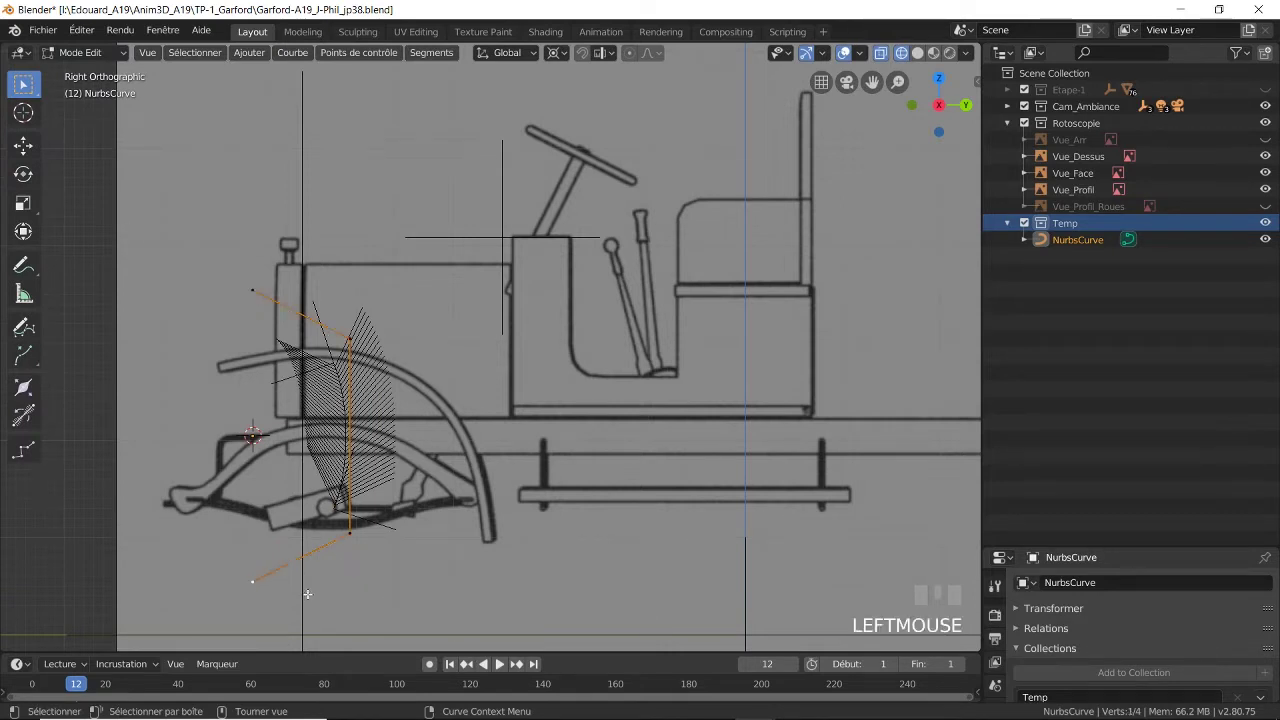
key(g)
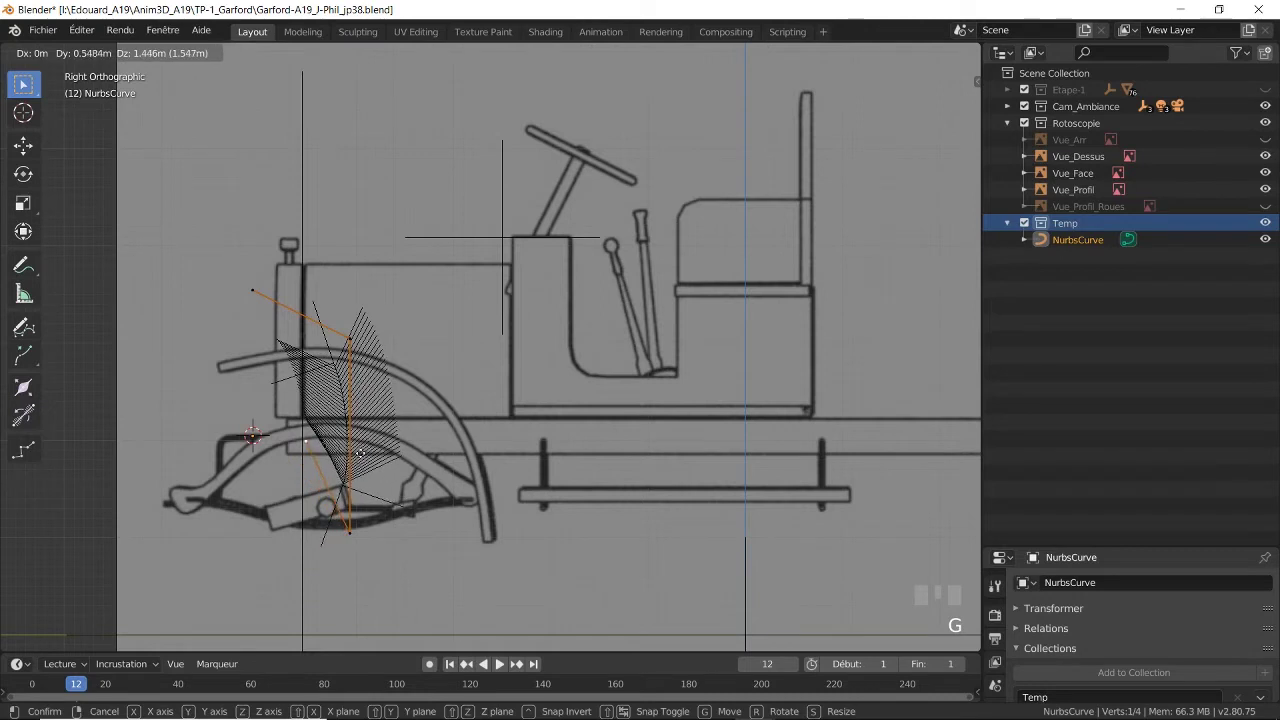
click(372, 494)
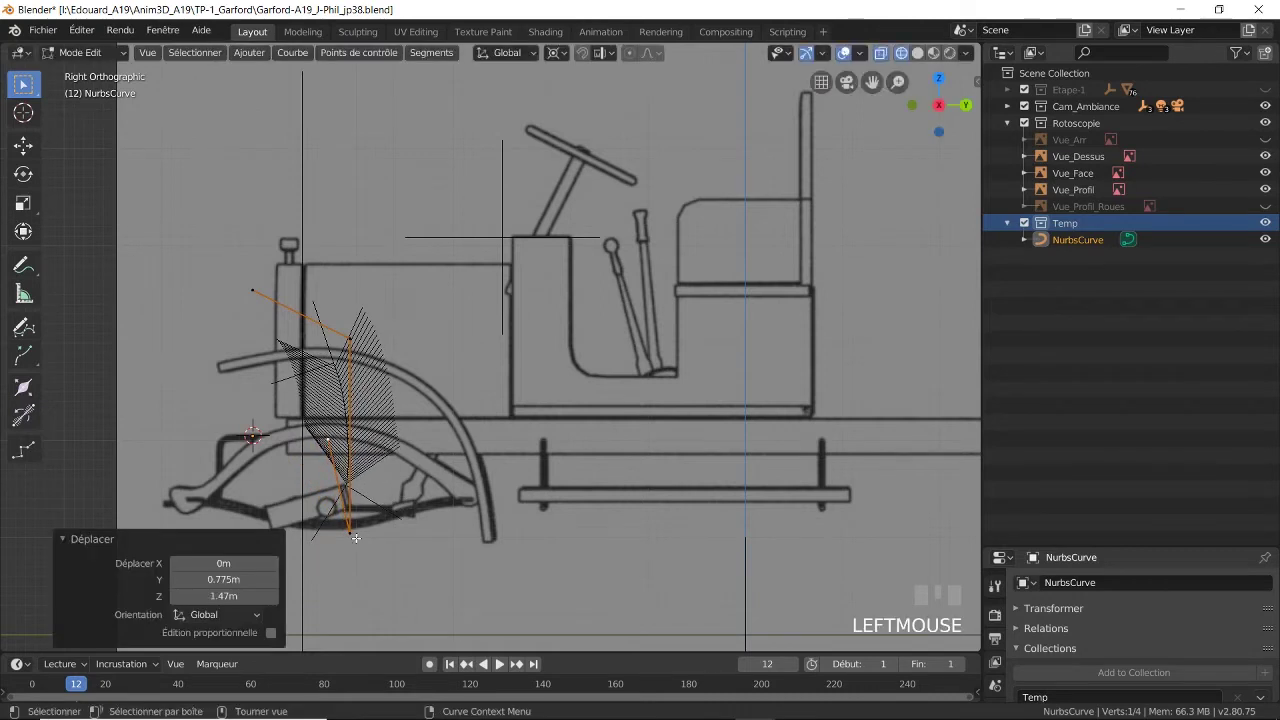
click(349, 534)
drag(366, 547, 307, 451)
key(g)
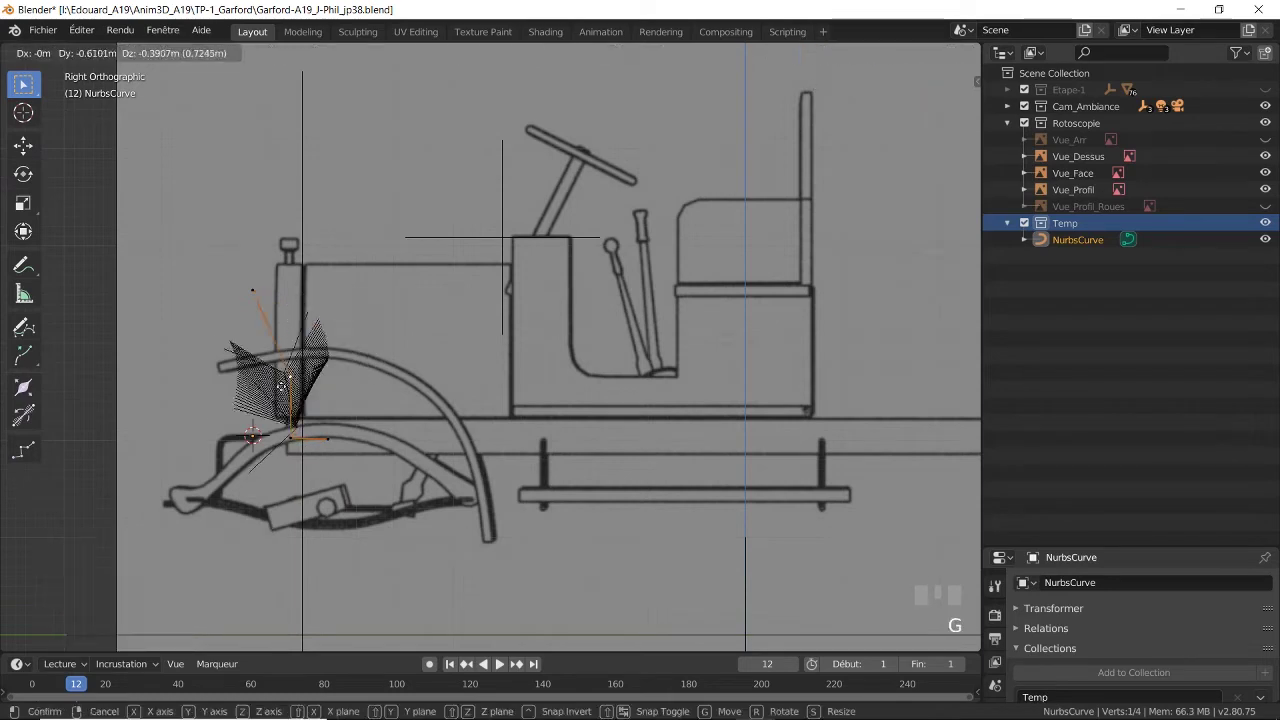
click(237, 438)
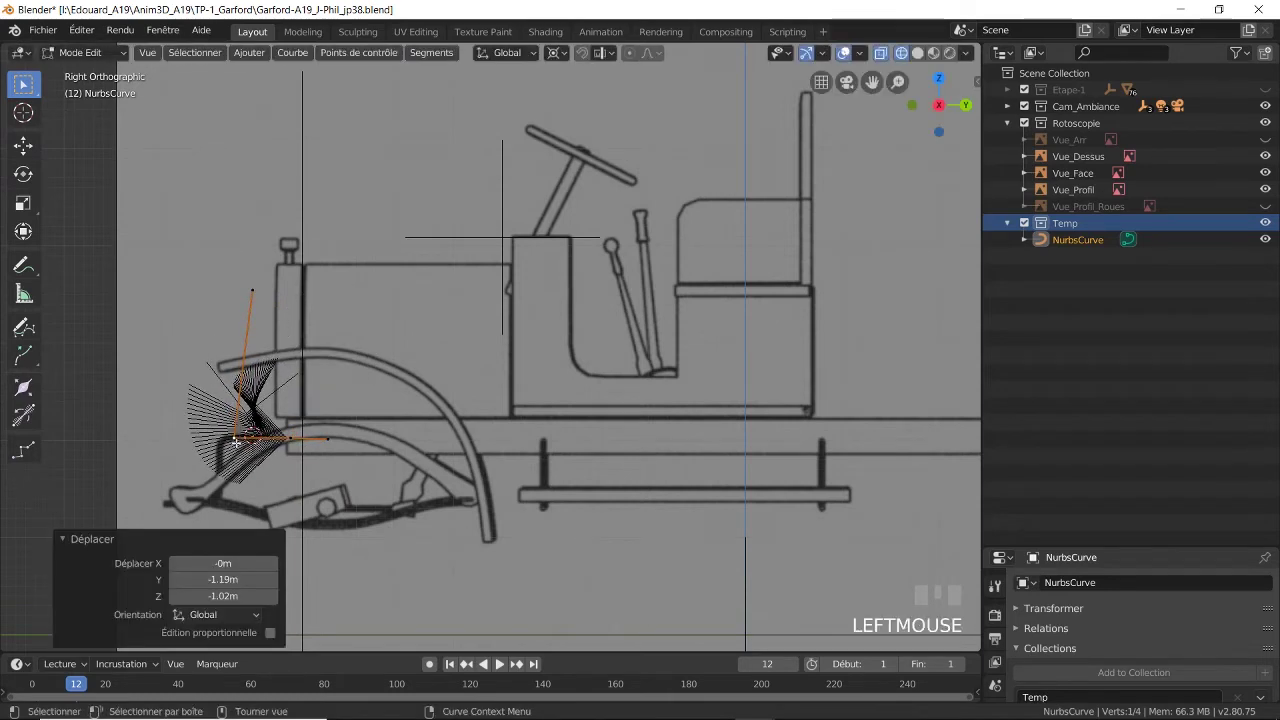
- Move the remaining upper control point down to the start of the bracket's upper bend
click(72, 539)
scroll(200, 400, up, 5)
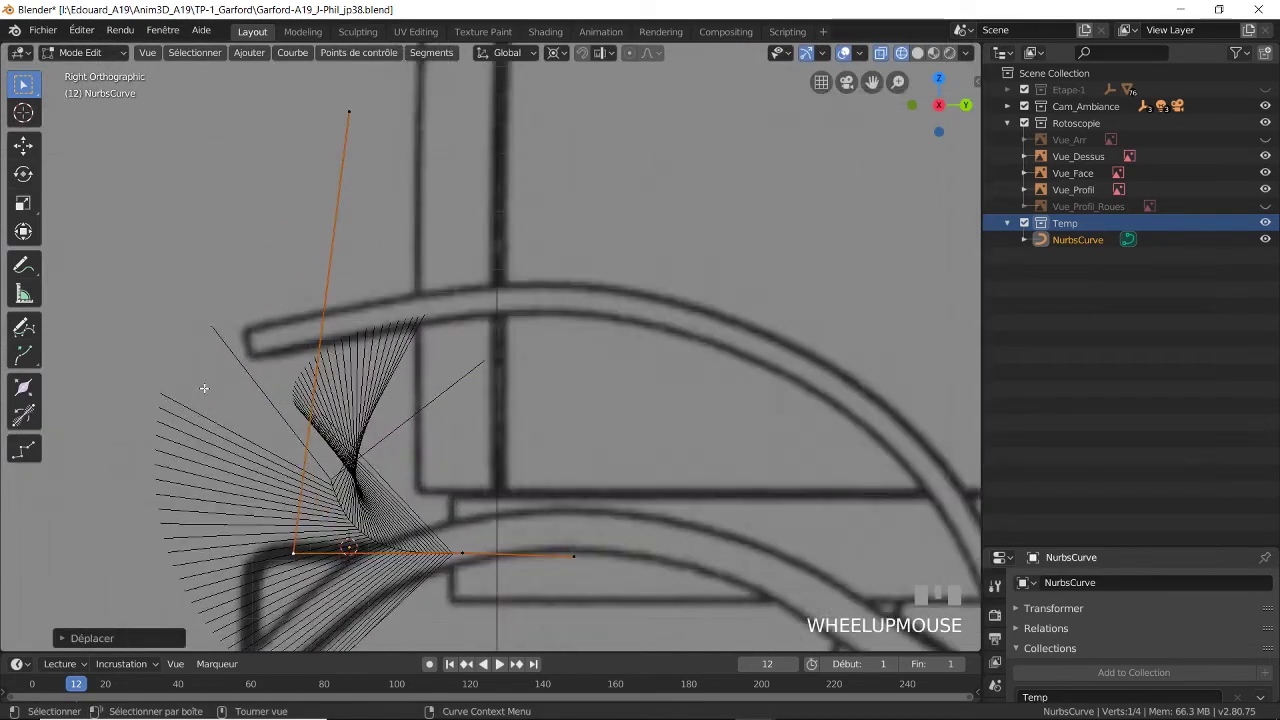
shift+middle_drag(408, 514, 386, 535)
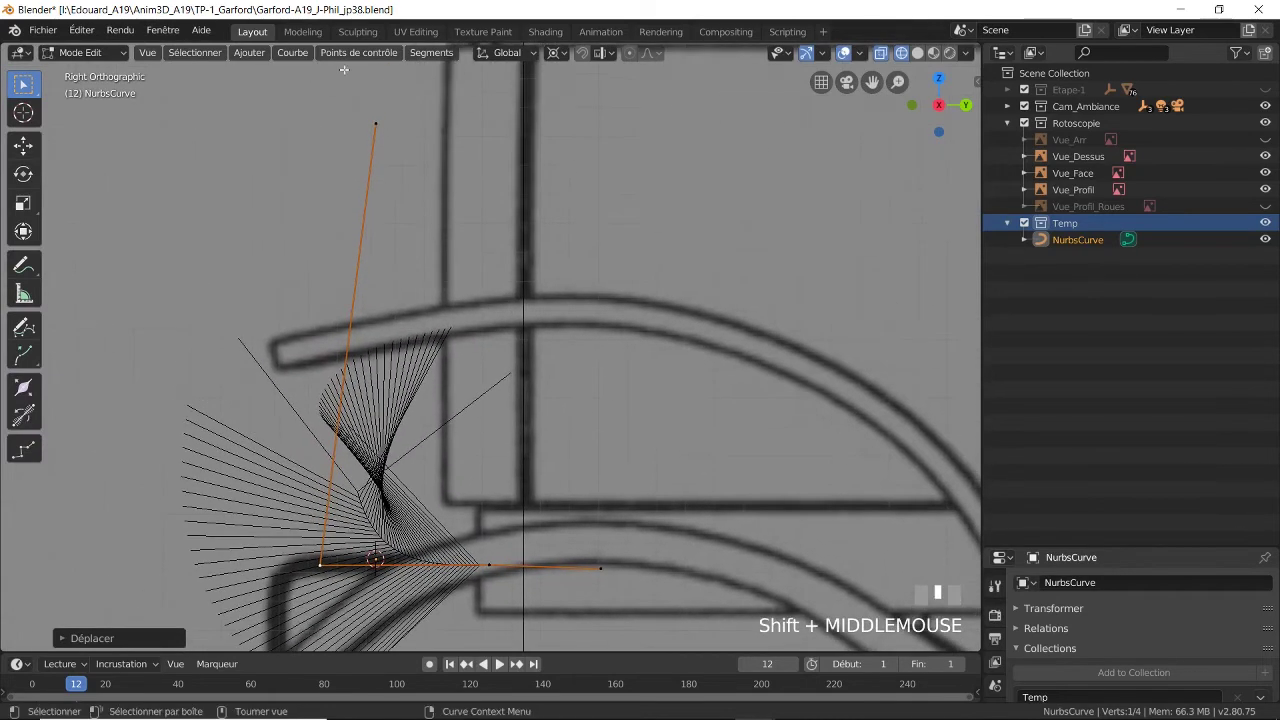
click(376, 124)
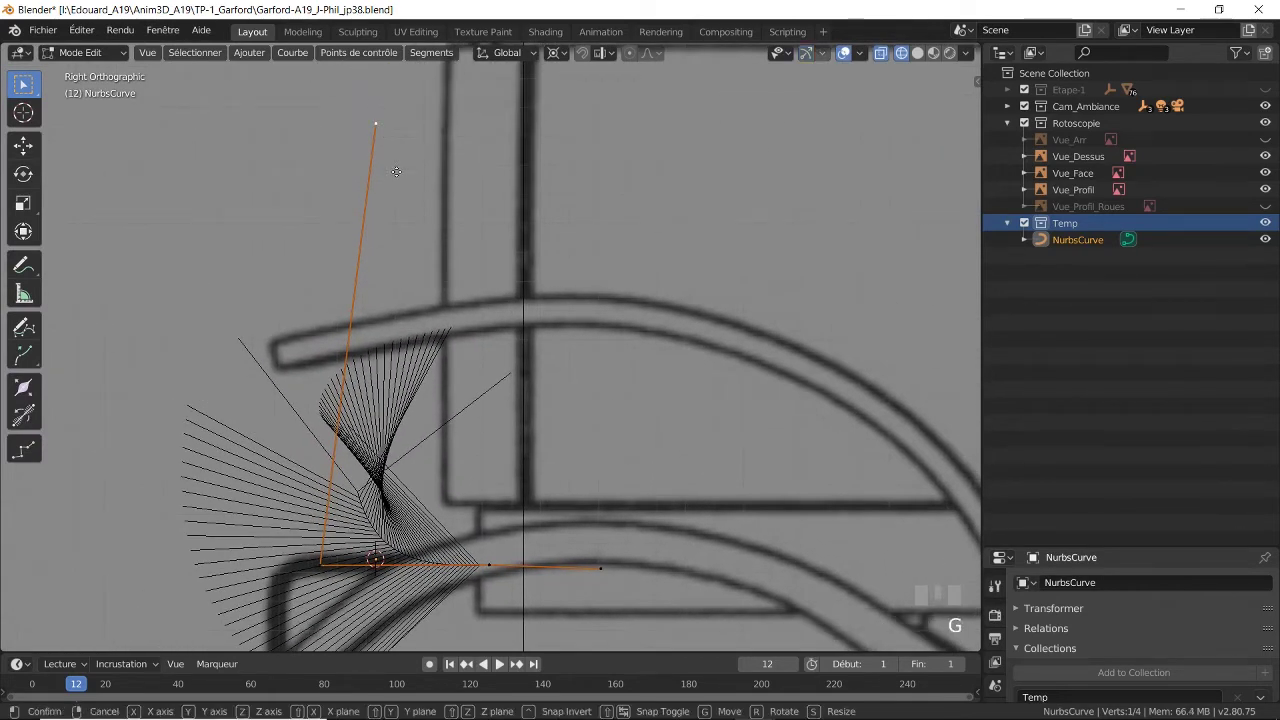
key(g)
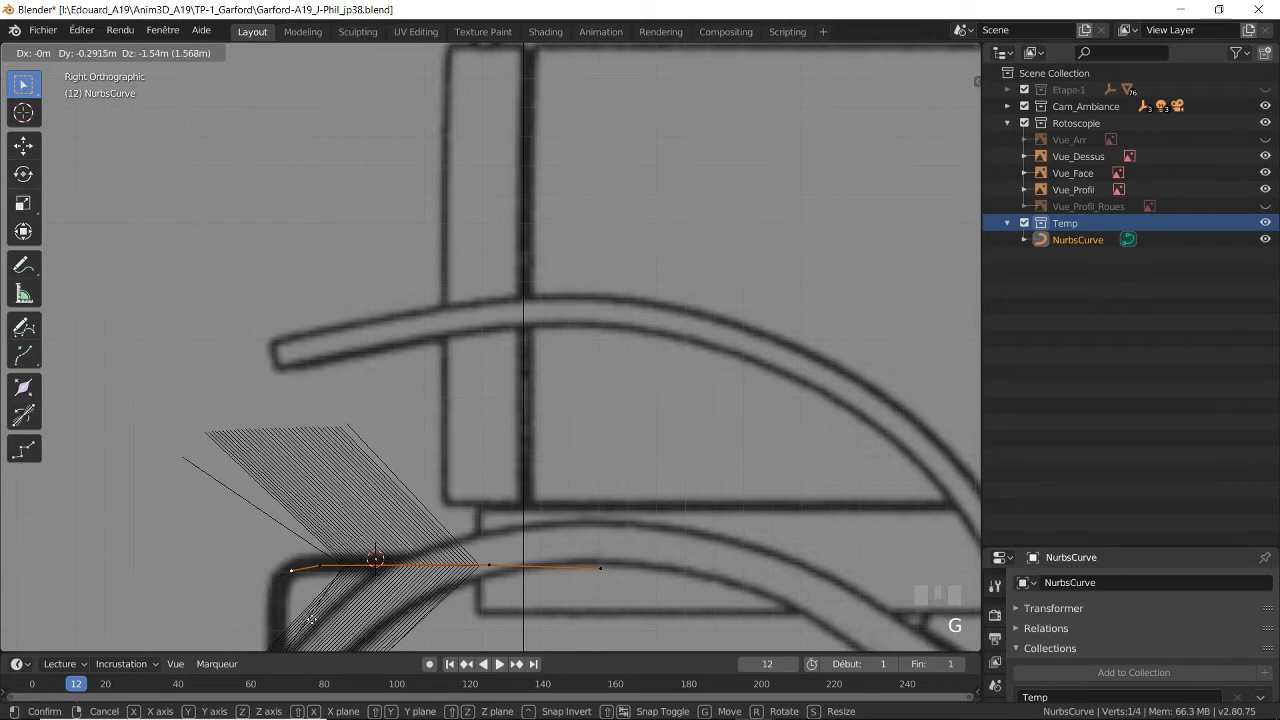
click(319, 617)
- Extrude the curve's end three times, around the bracket's upper bend and down its vertical leg to the lower bend
shift+middle_drag(319, 590, 418, 305)
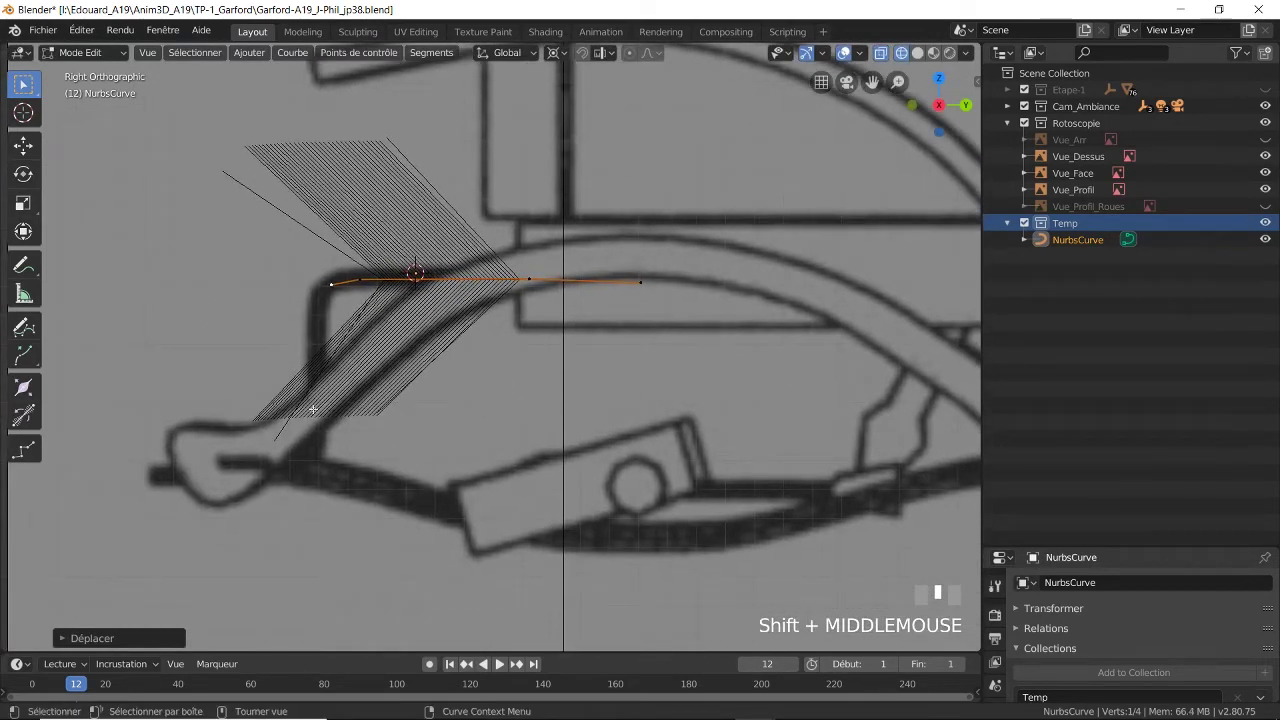
key(e)
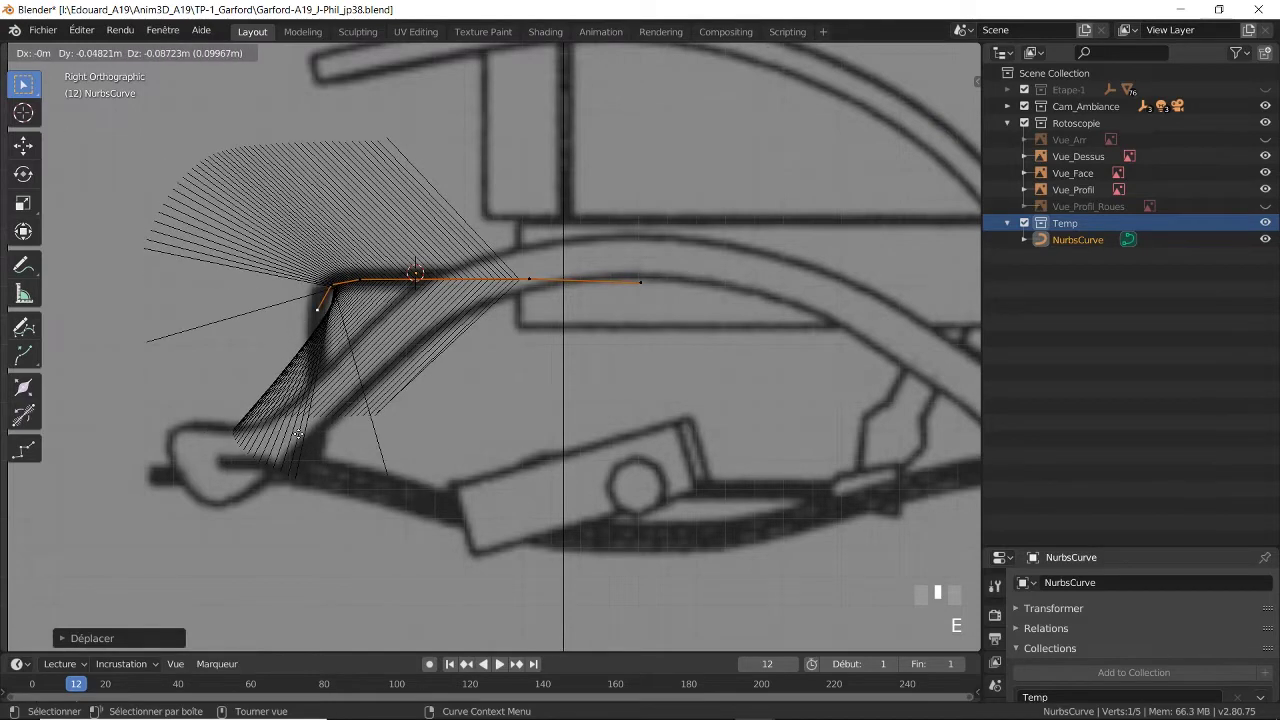
click(297, 432)
key(e)
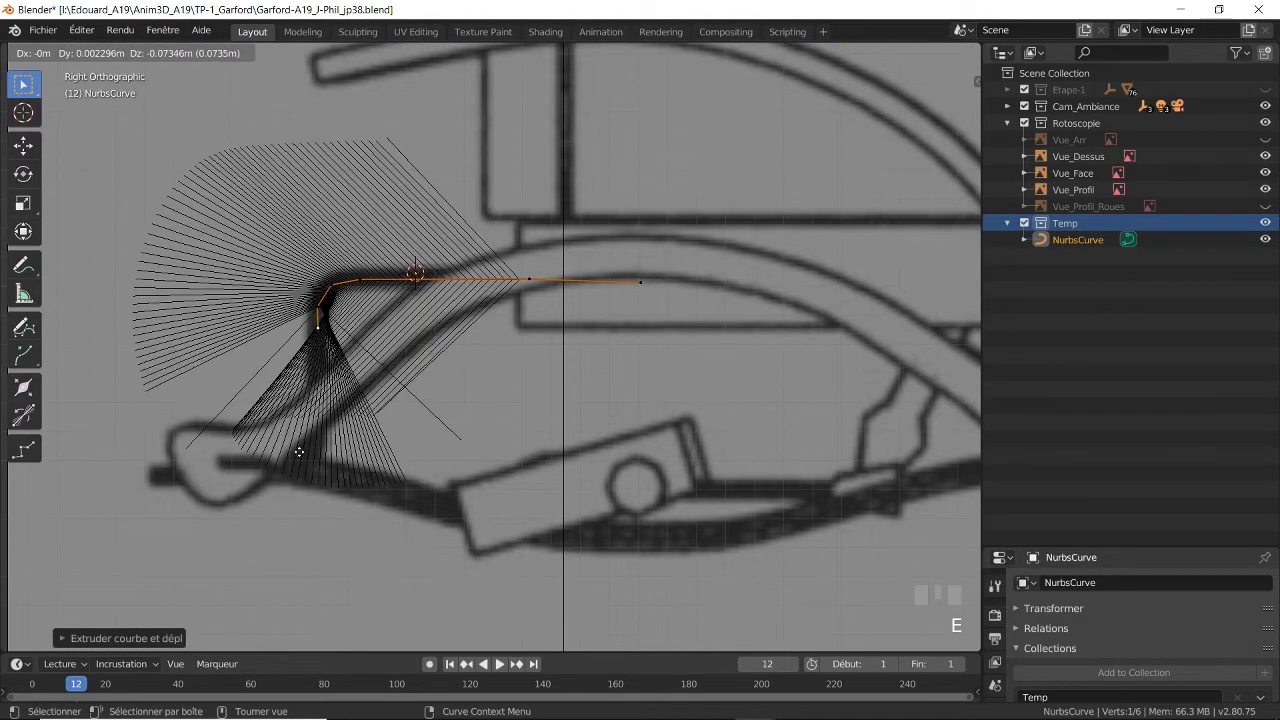
click(290, 450)
key(e)
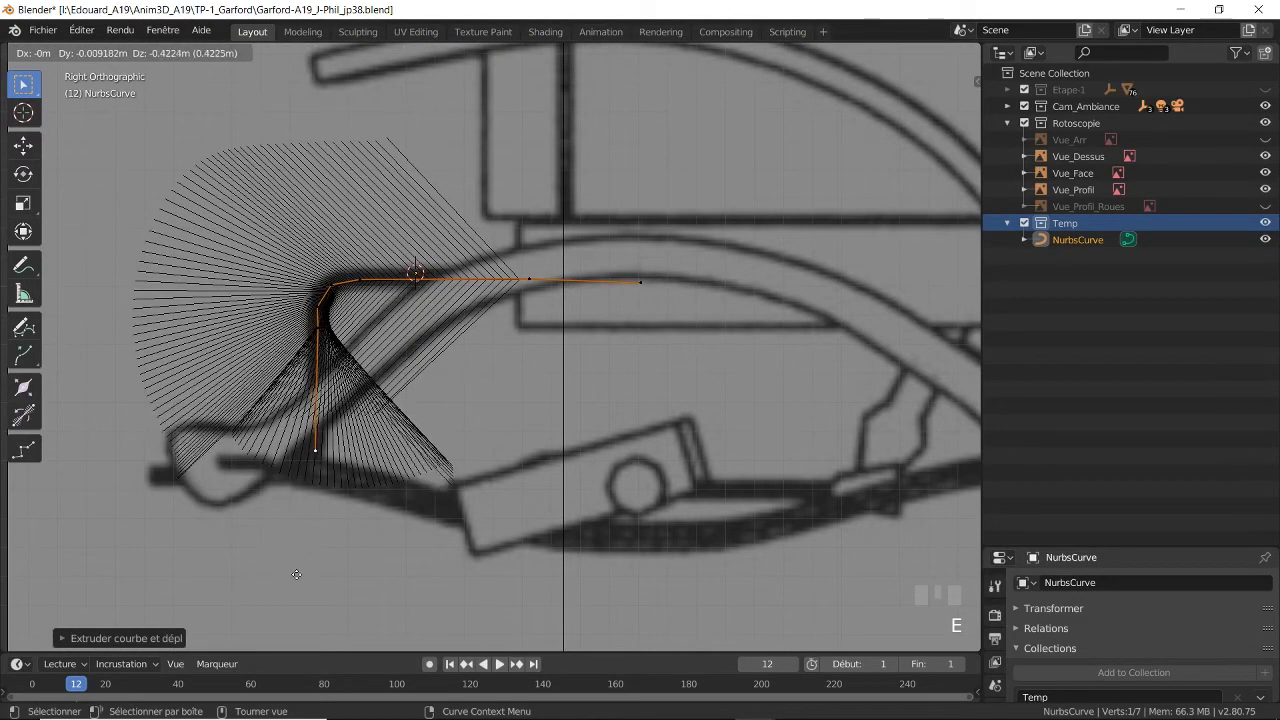
click(290, 578)
- Extrude three more control points around the bracket's lower bend, turning the curve toward the front of the vehicle
key(e)
click(291, 590)
key(e)
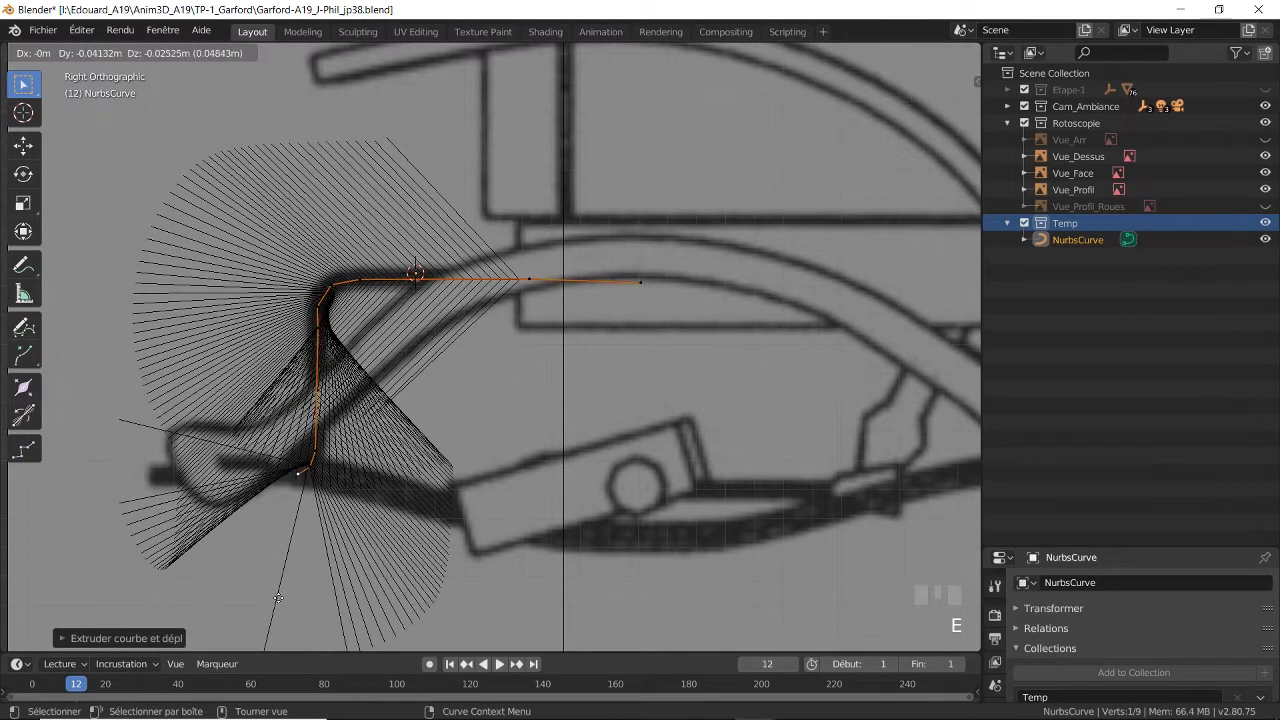
click(258, 601)
key(e)
click(257, 596)
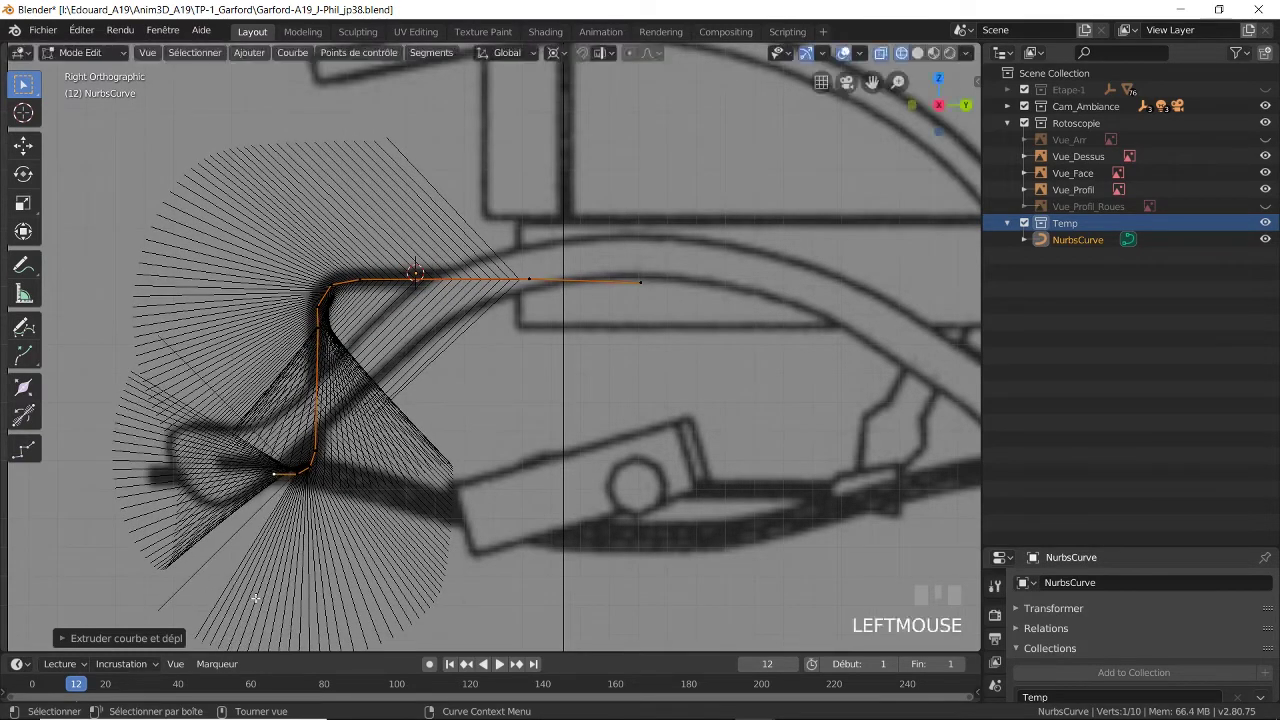
- Extrude two more points horizontally forward, extending the curve well past the bracket's front tip
key(e)
click(121, 595)
key(e)
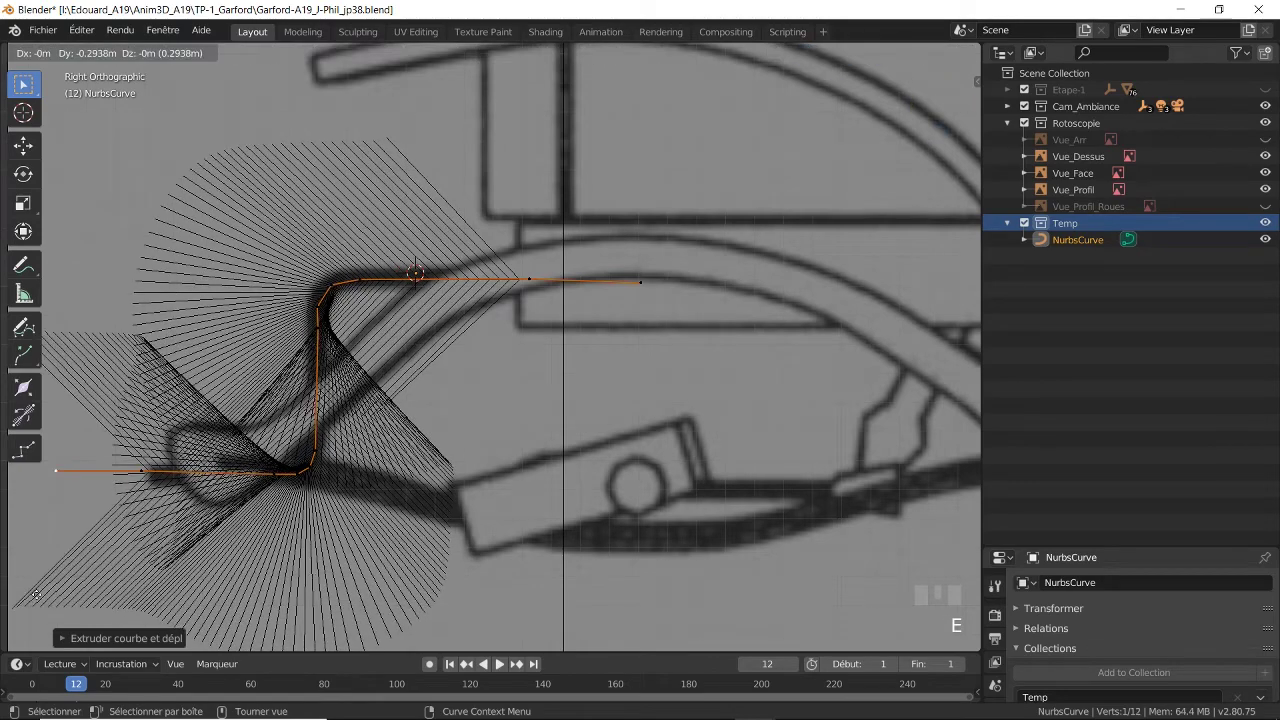
click(970, 592)
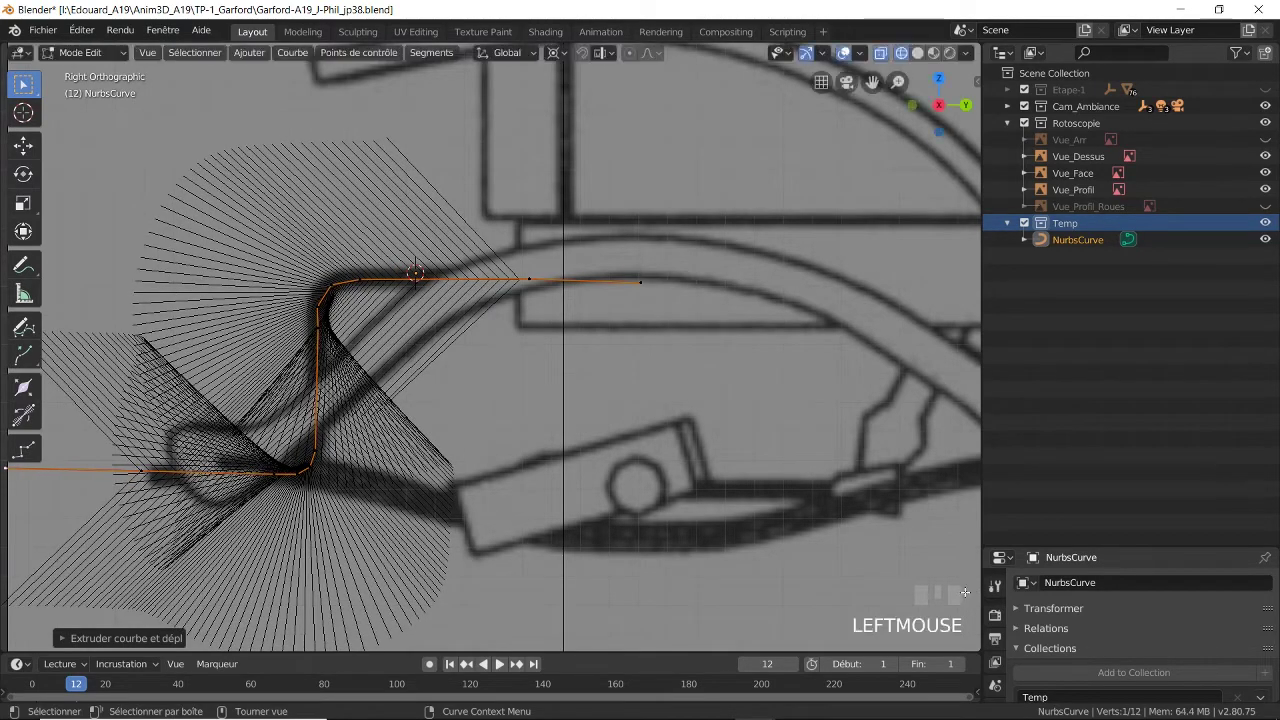
- Move the second-to-last control point at the curve's front end about 0.14 m farther forward along Y
scroll(1064, 596, down, 6)
scroll(791, 463, down, 4)
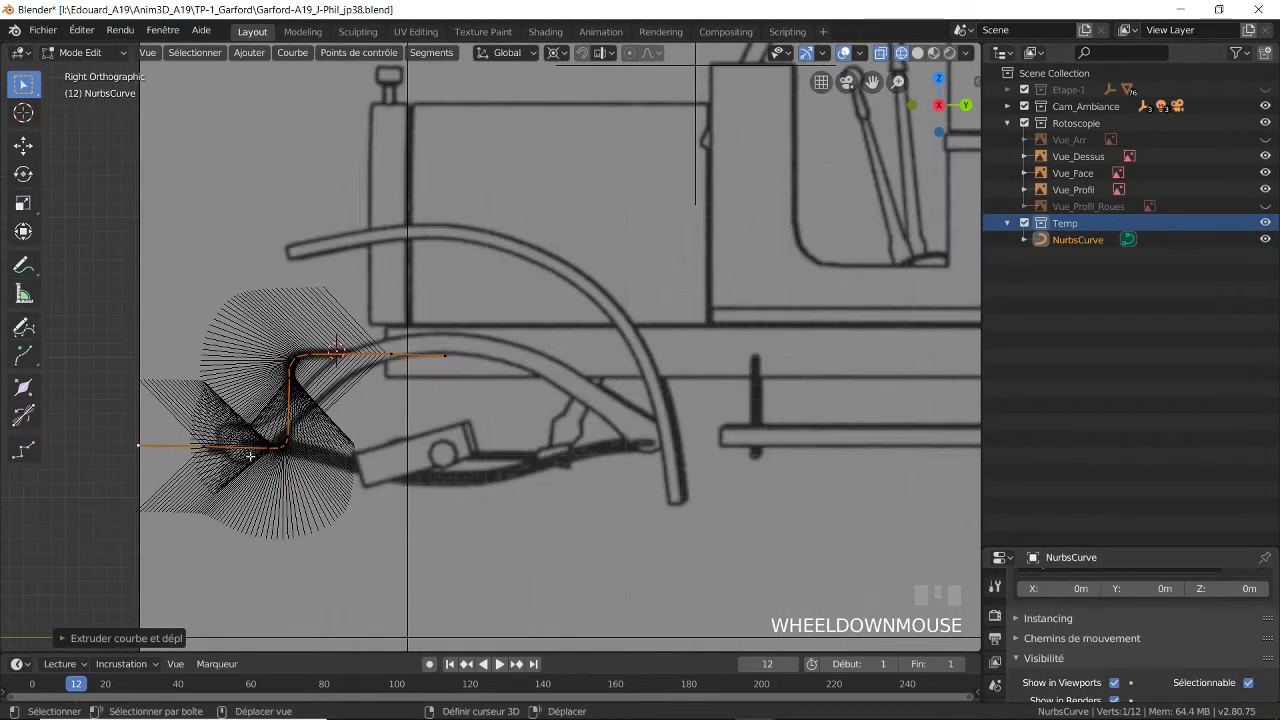
shift+middle_drag(276, 520, 446, 540)
scroll(375, 520, up, 3)
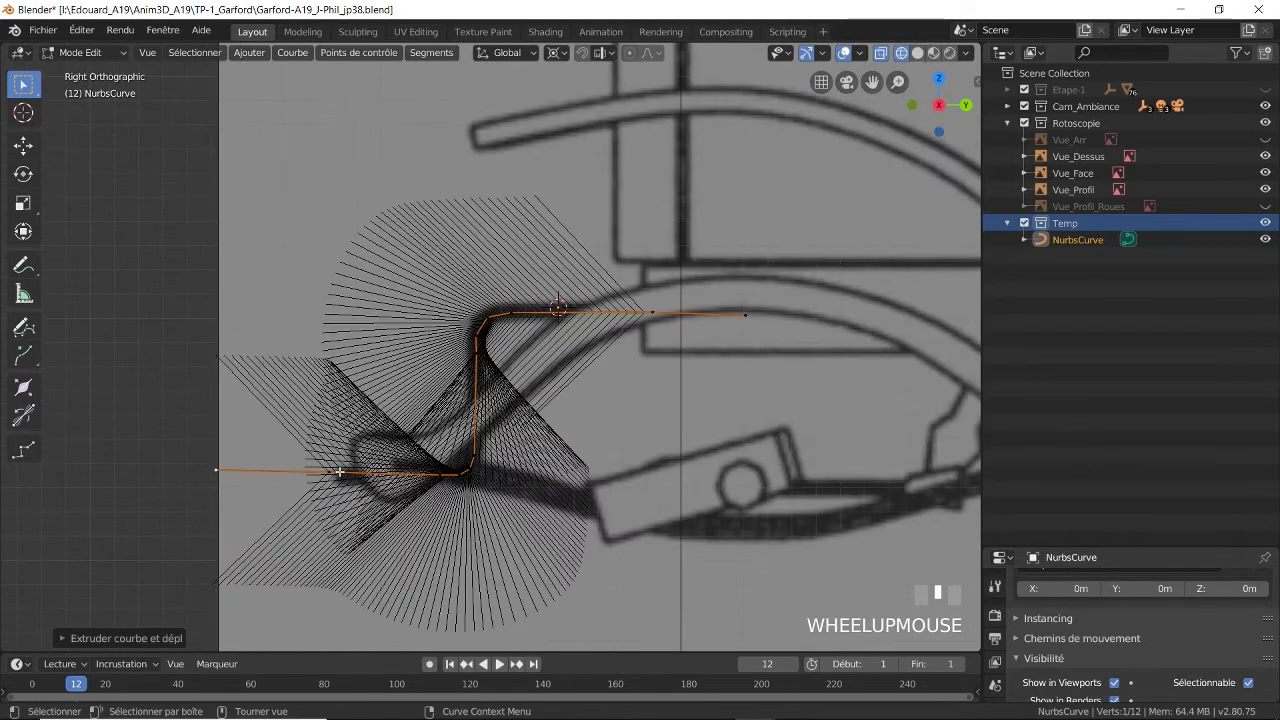
click(328, 475)
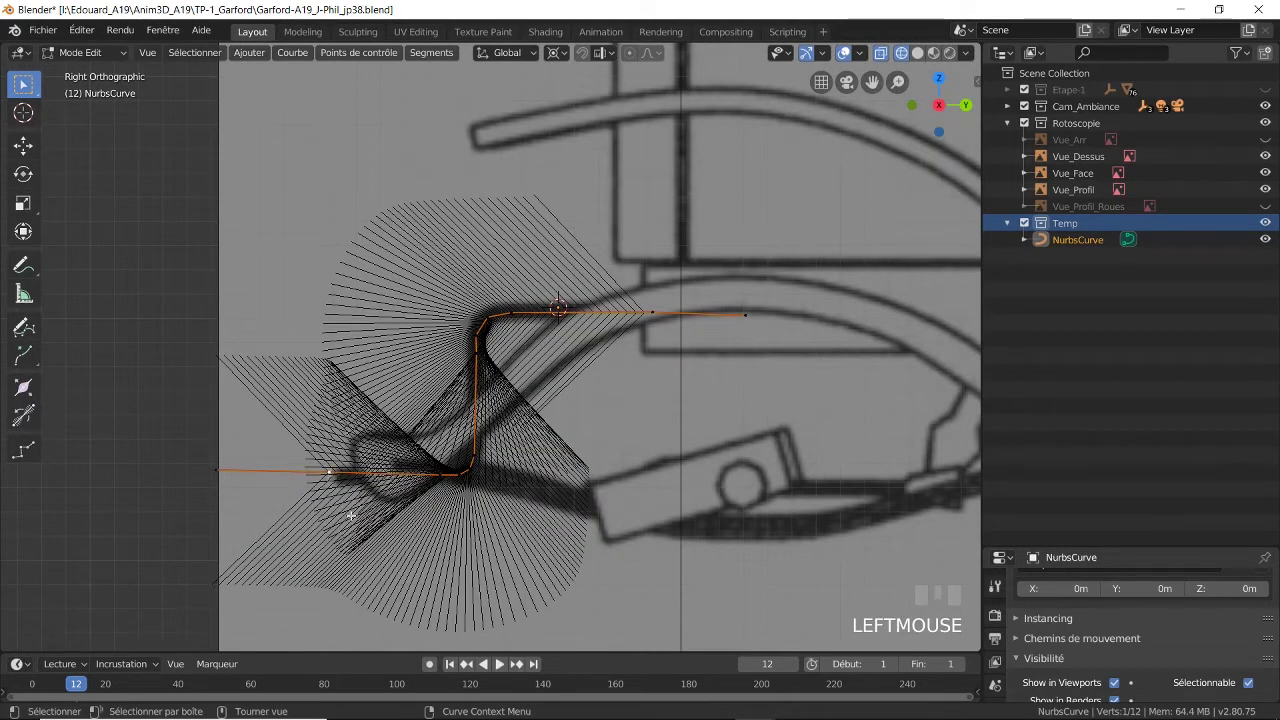
key(g)
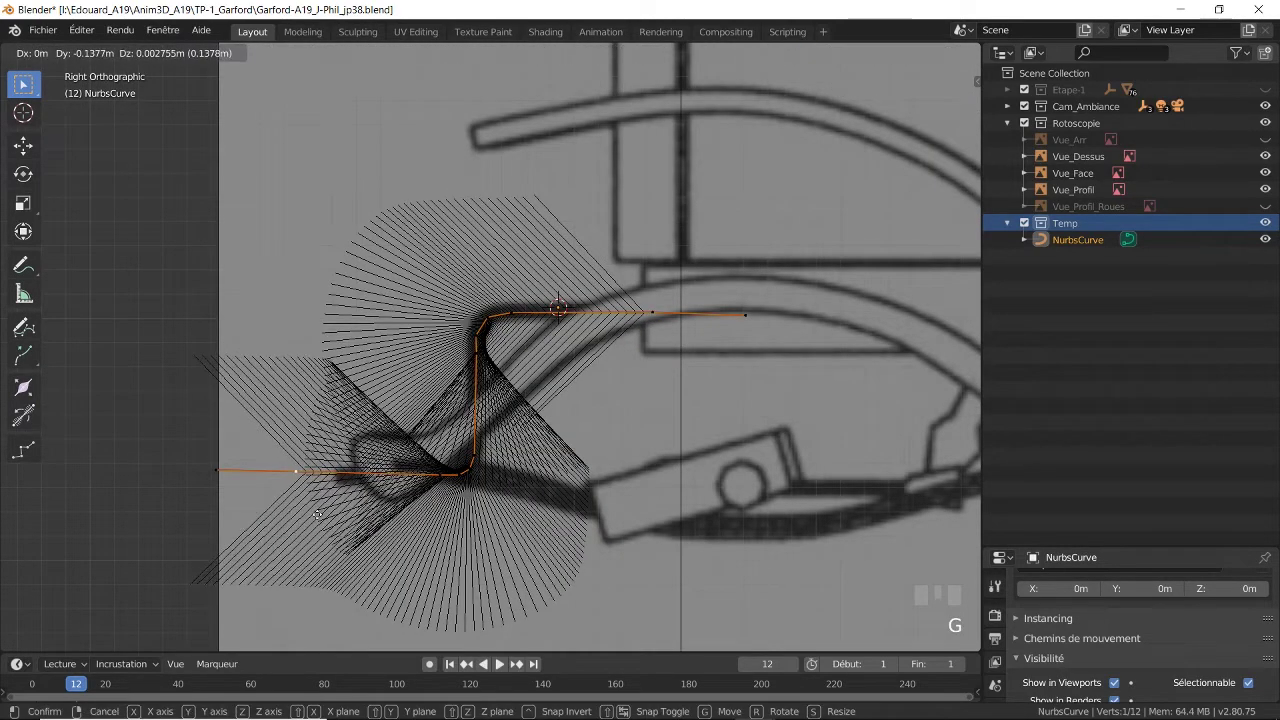
click(331, 463)
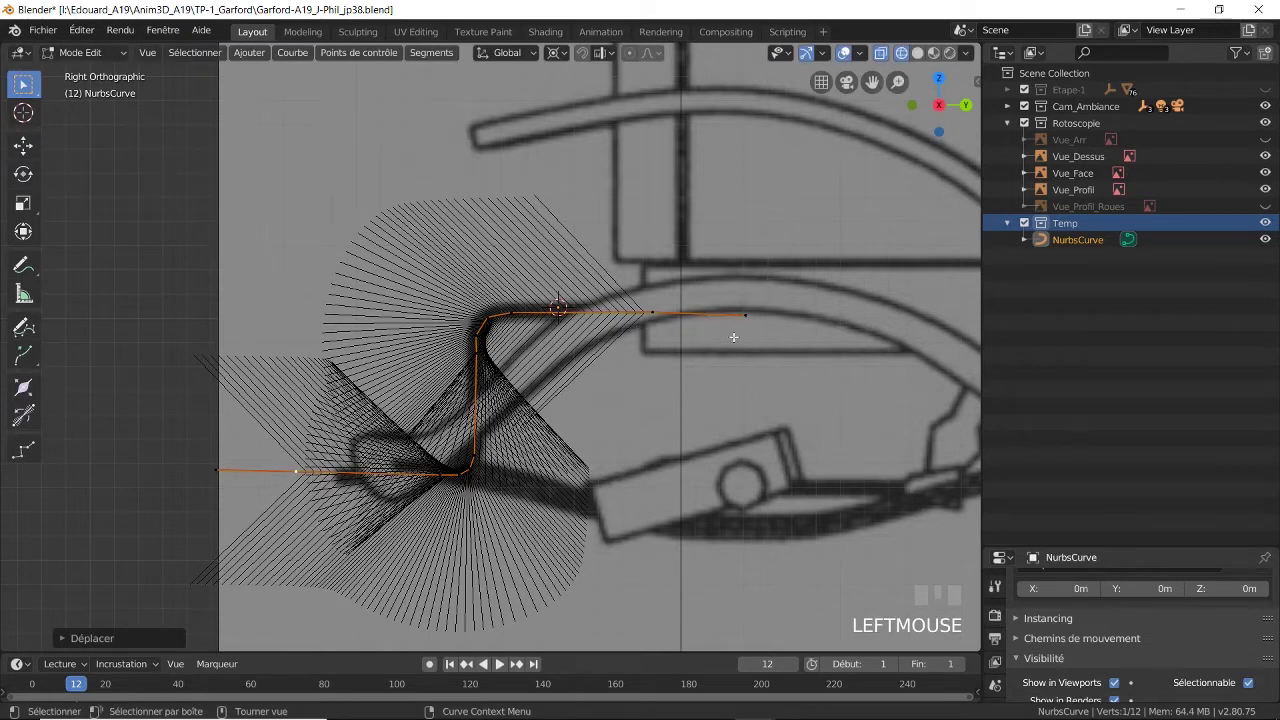
- Move the last two control points of the upper bar rearward along Y, the inner one about 0.18 m and the end one about 0.10 m
key(g)
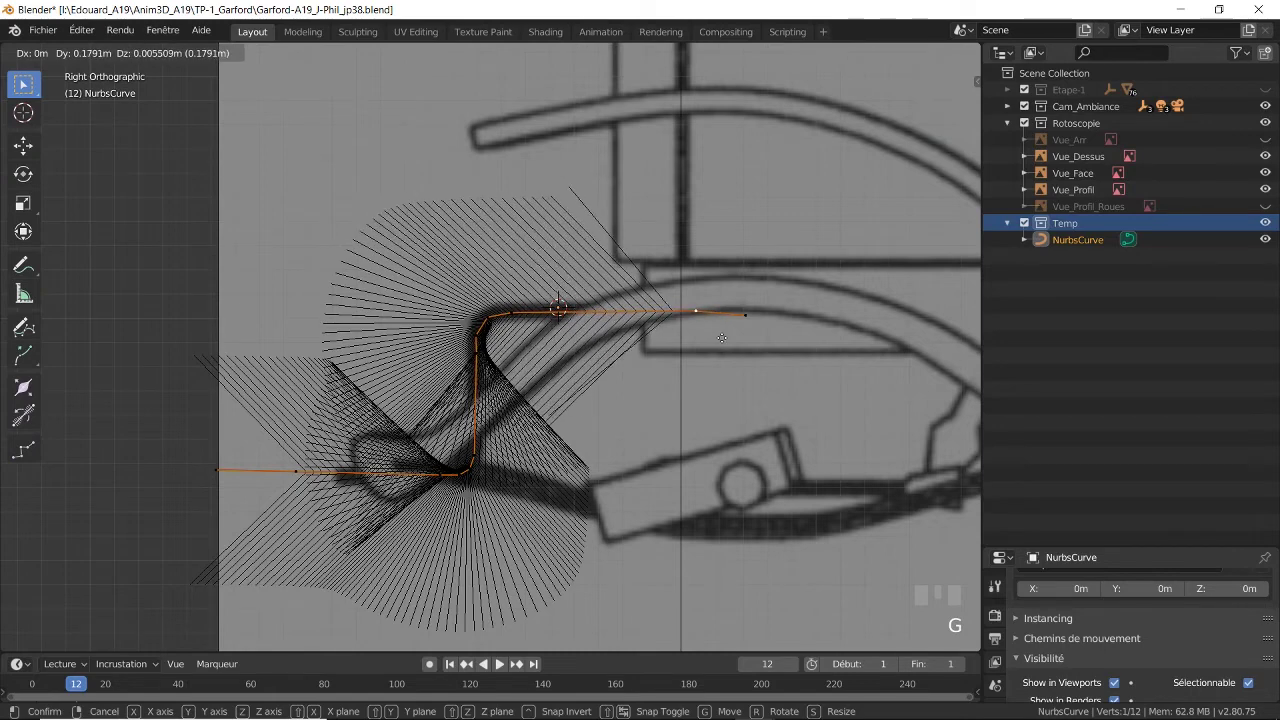
click(722, 338)
click(745, 314)
key(g)
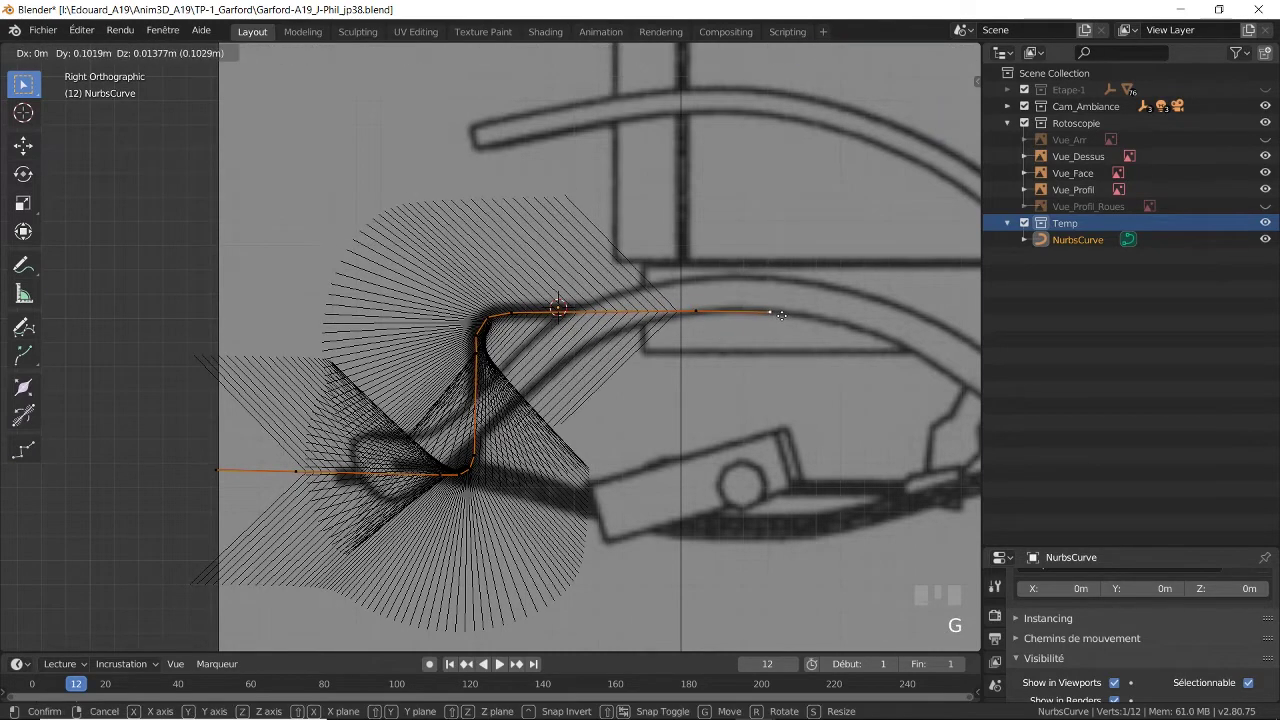
click(781, 315)
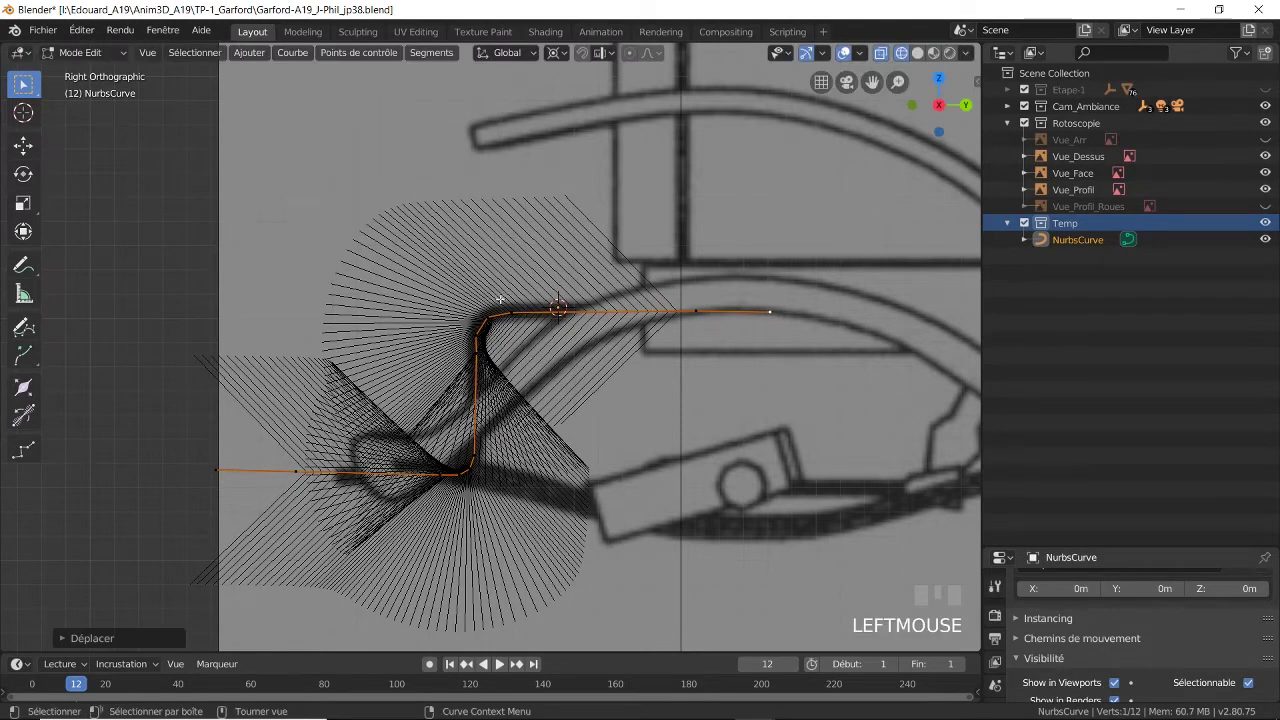
- Nudge the two control points below the upper bend slightly upward to tighten the curve against the drawing, and return to Object Mode
click(481, 338)
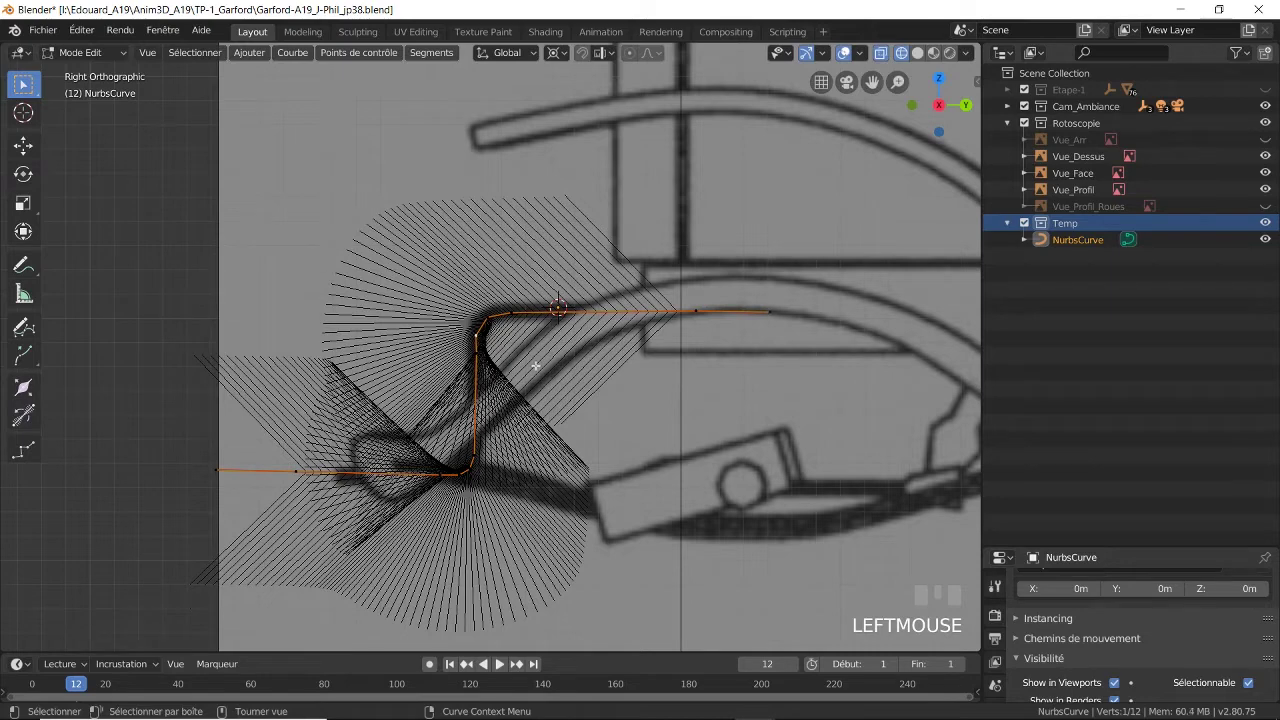
key(g)
click(500, 364)
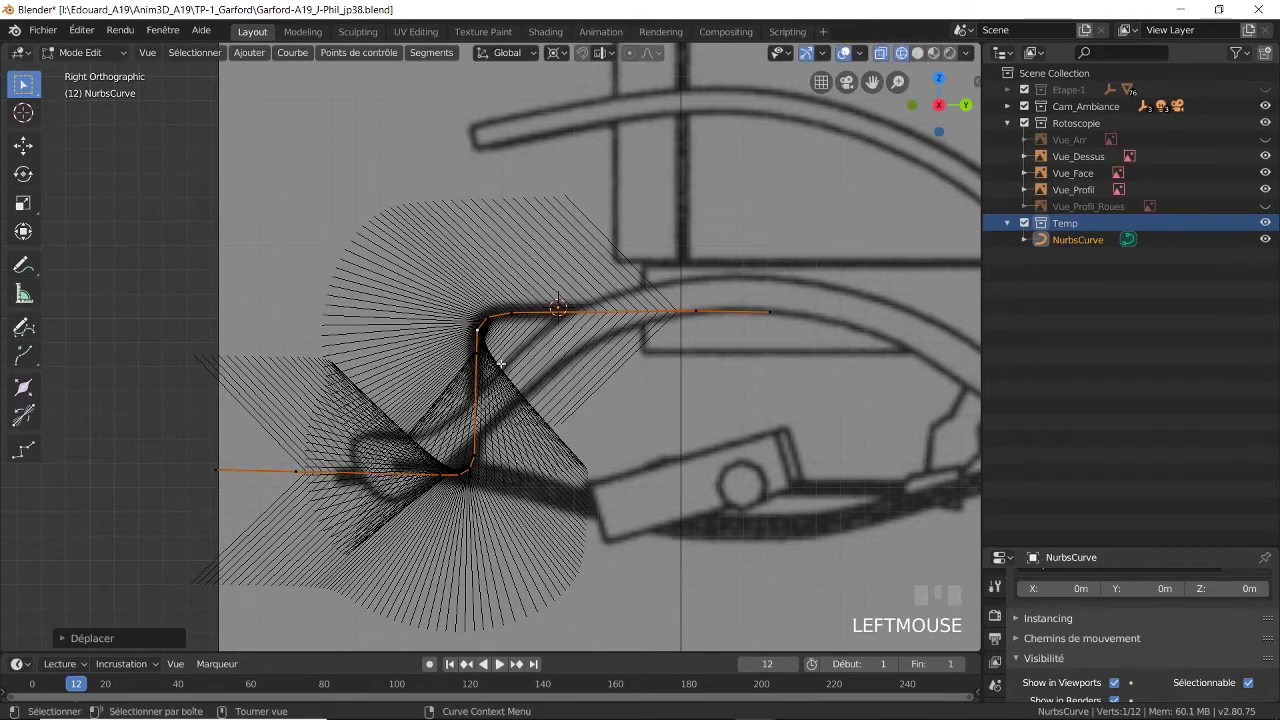
key(g)
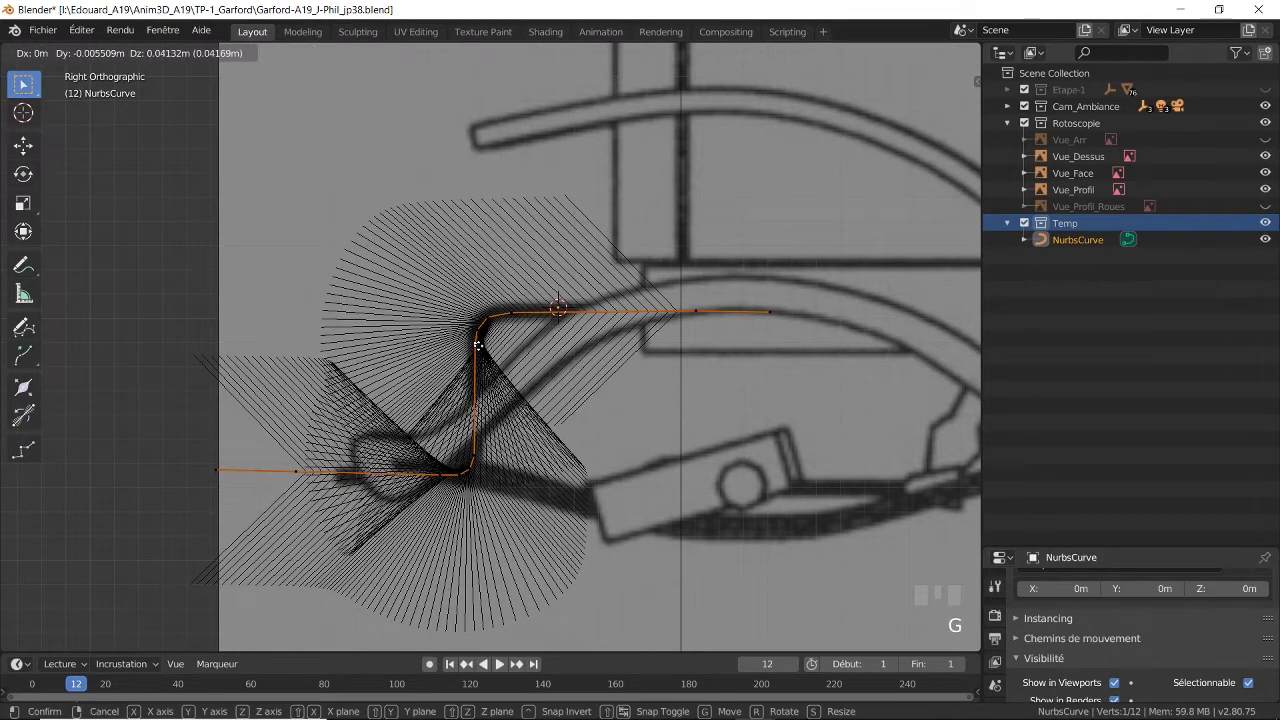
click(479, 345)
scroll(588, 345, down, 2)
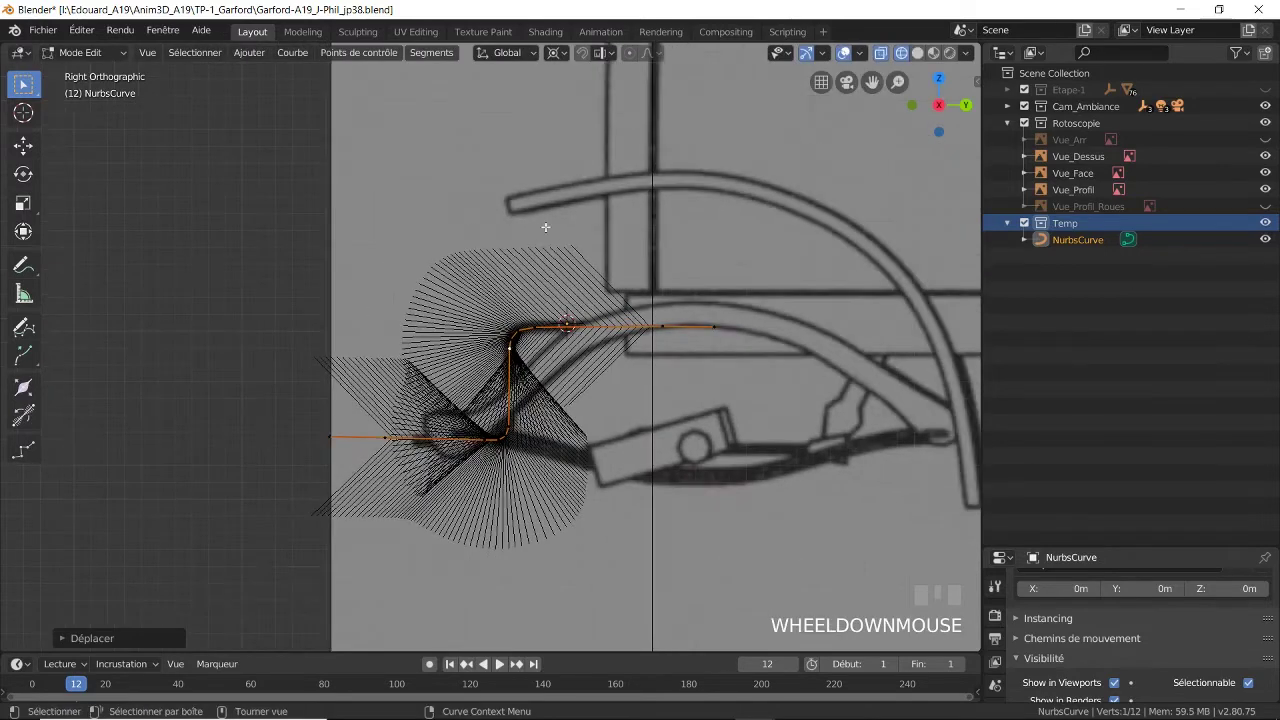
click(104, 54)
click(104, 72)
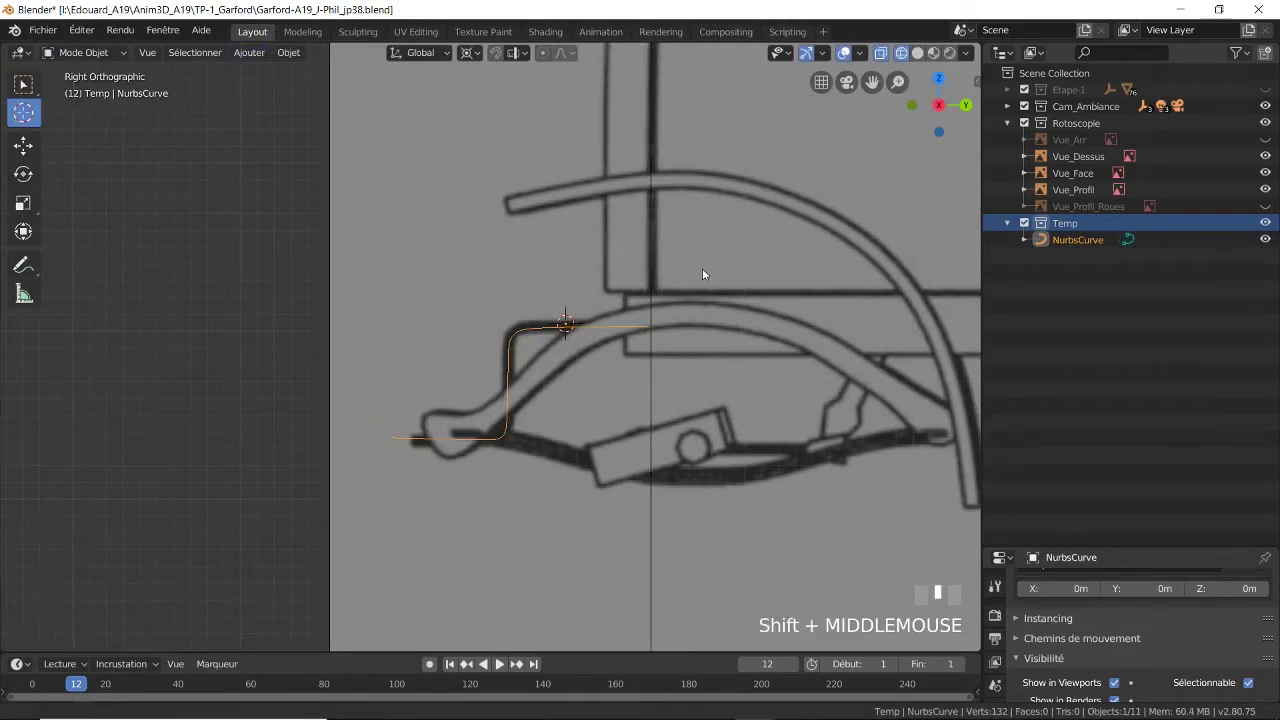
- Display the object's transform values and apply the NURBS curve's rotation
shift+middle_drag(703, 274, 480, 277)
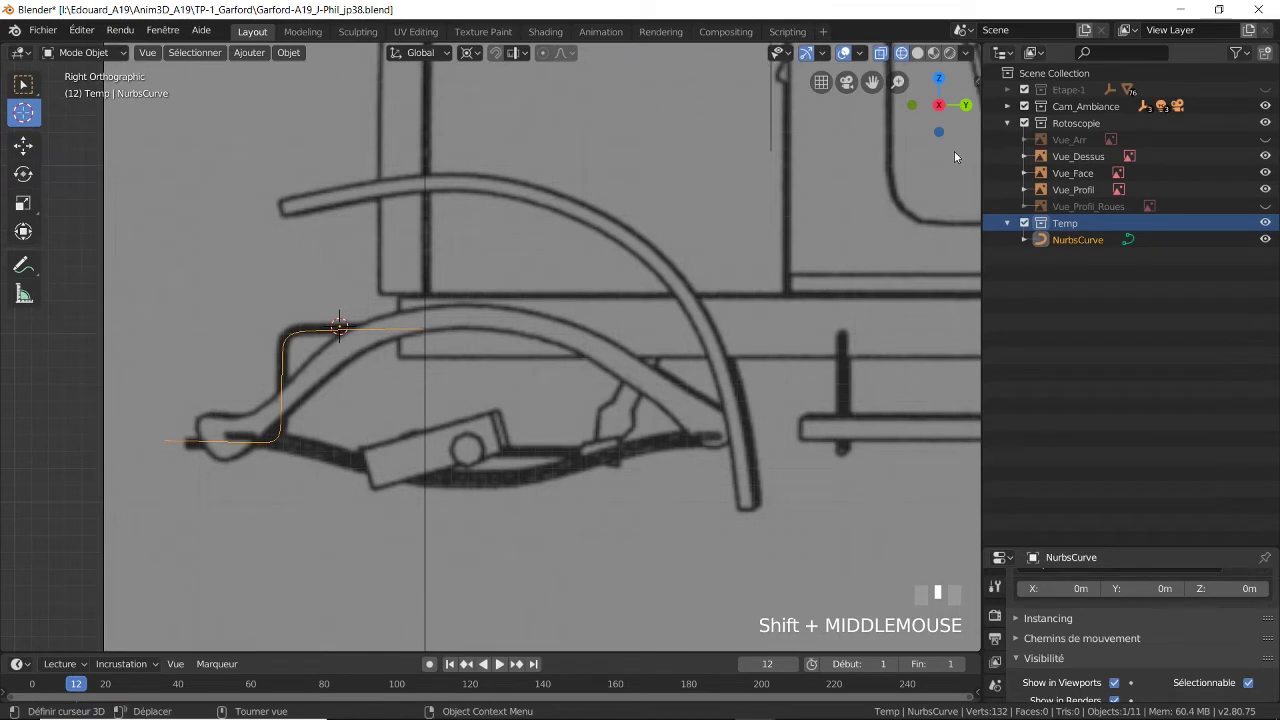
key(n)
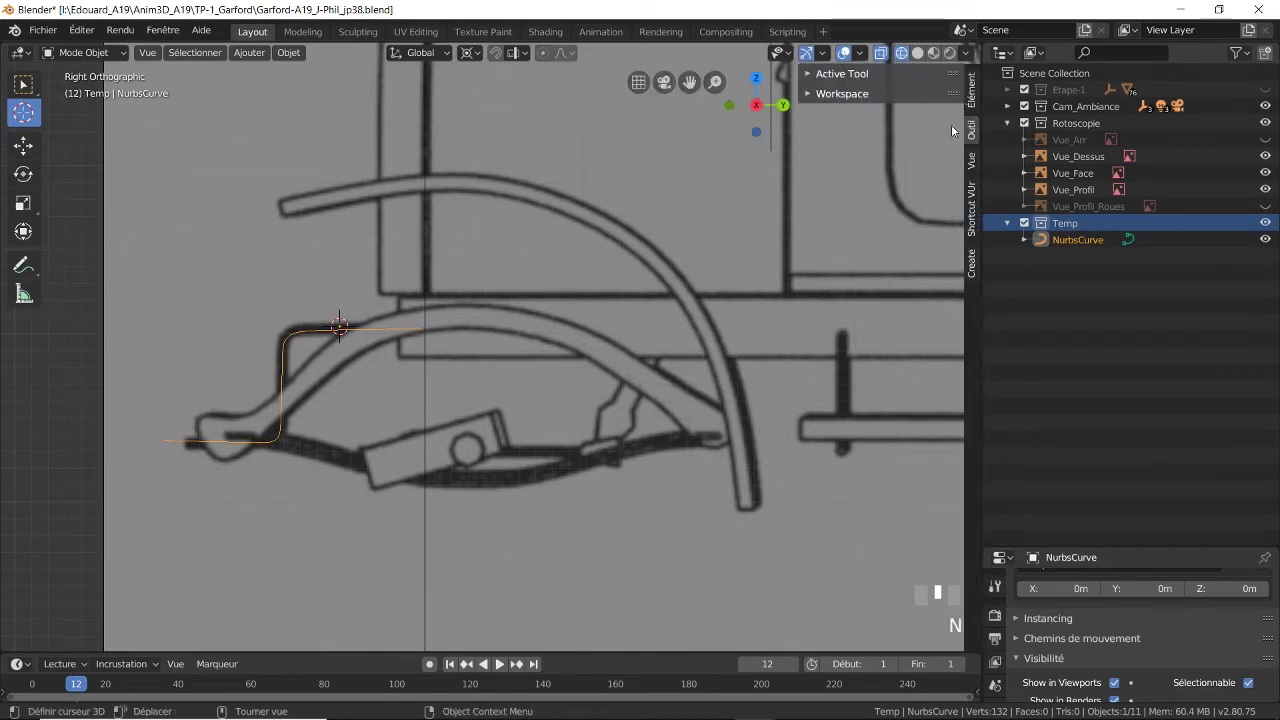
click(975, 90)
click(869, 80)
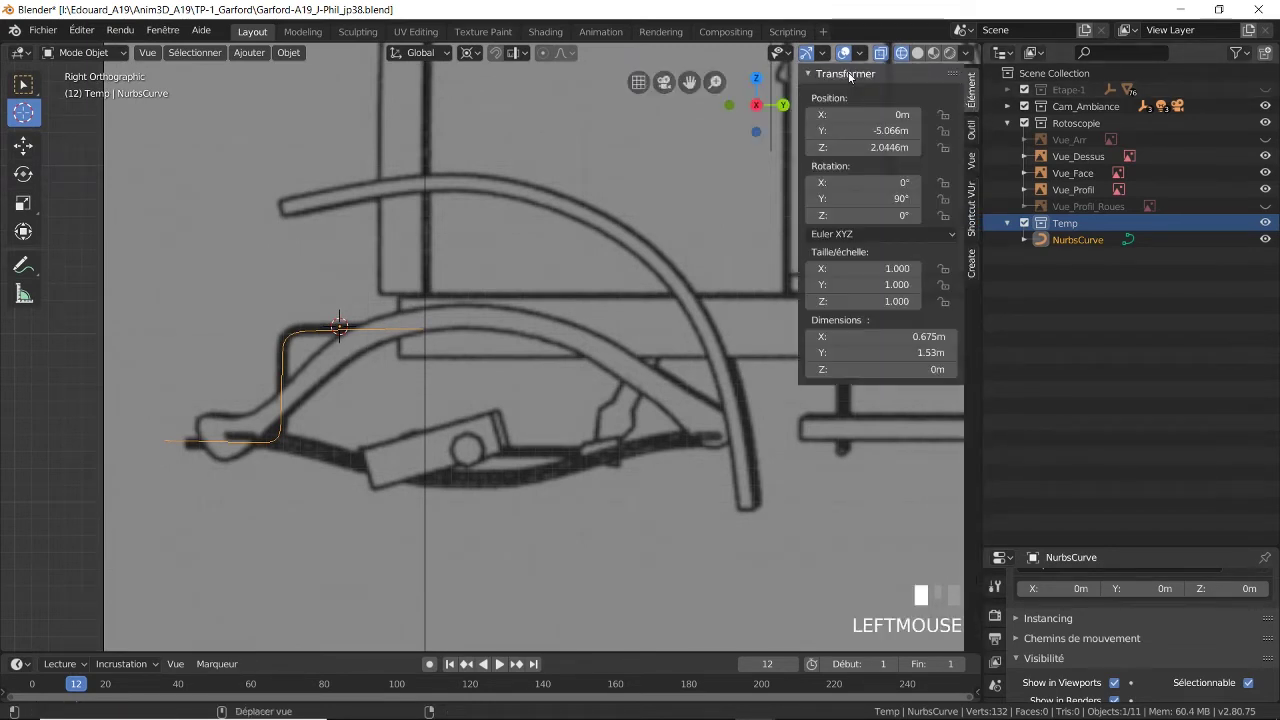
click(290, 54)
mouse_move(310, 139)
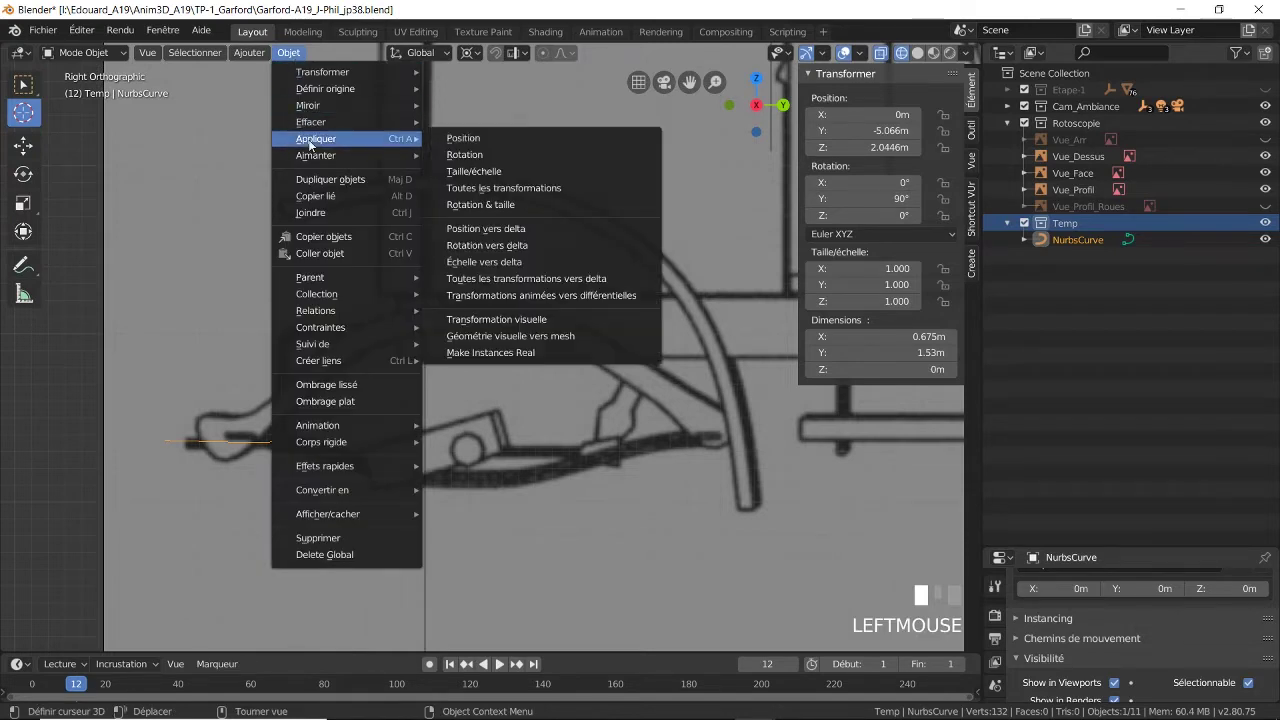
click(449, 155)
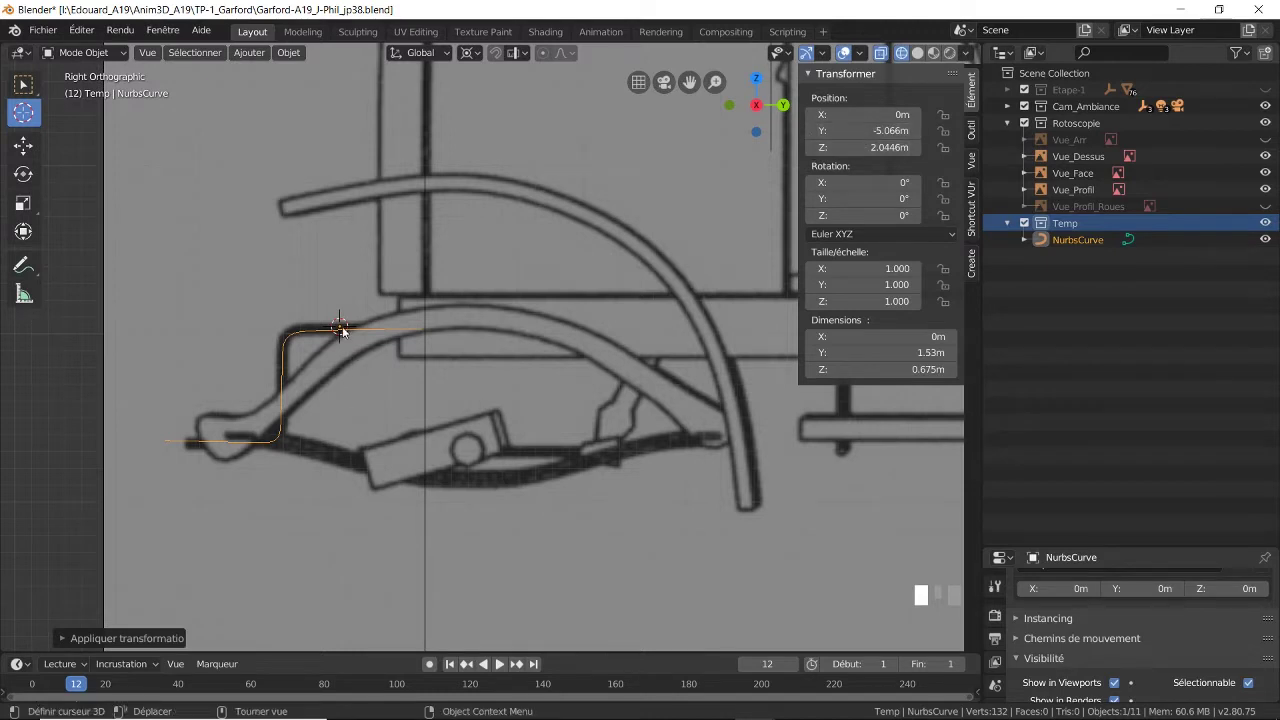
- Apply the NURBS curve's location so its position values are zeroed at the world origin
click(288, 53)
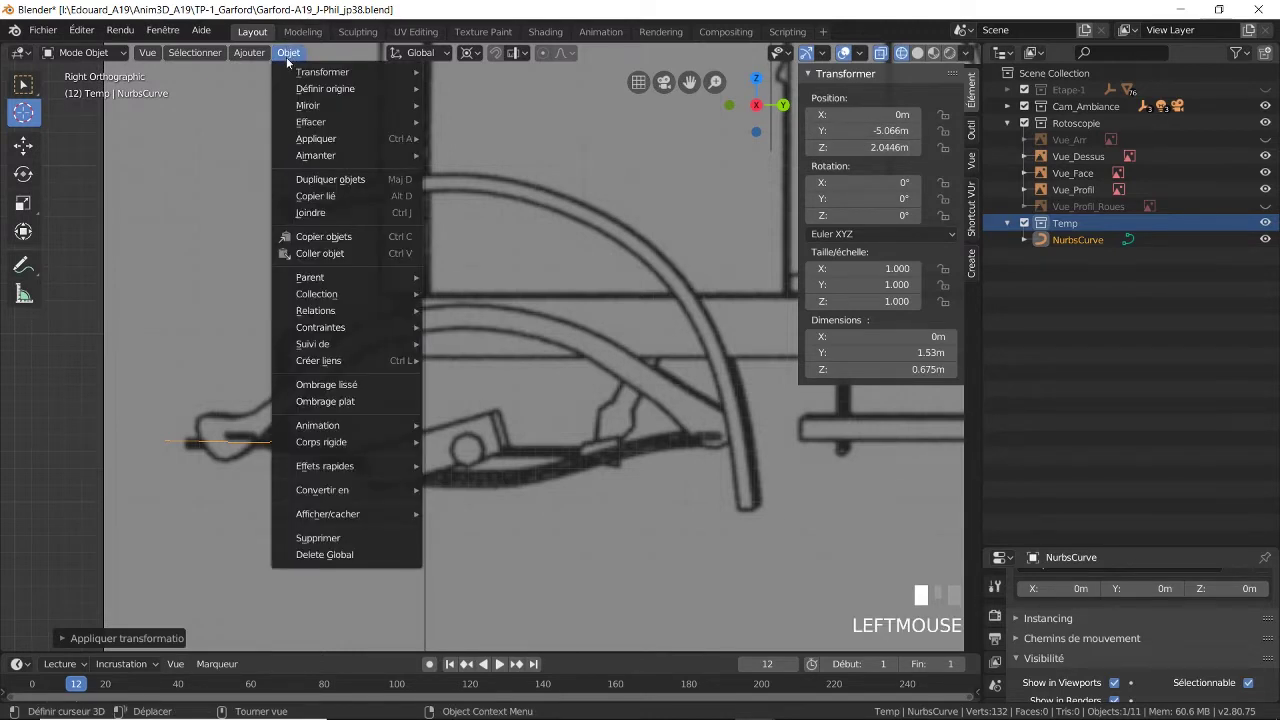
mouse_move(335, 139)
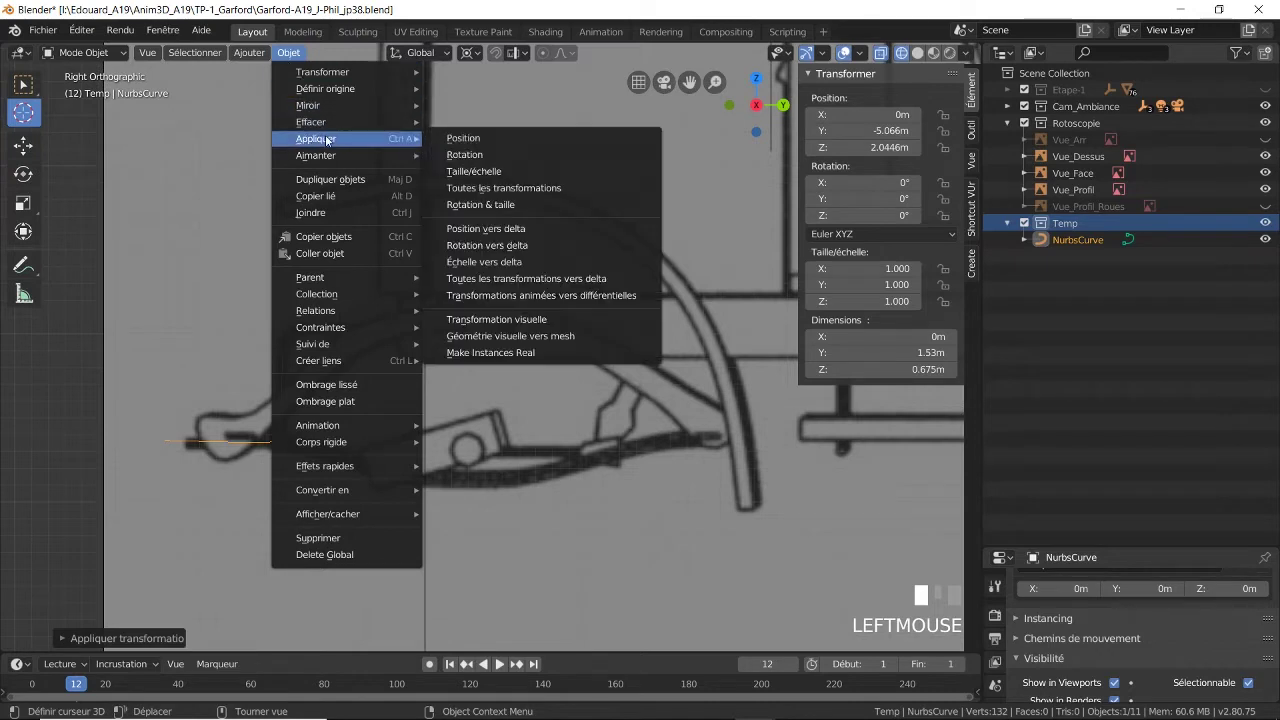
click(466, 140)
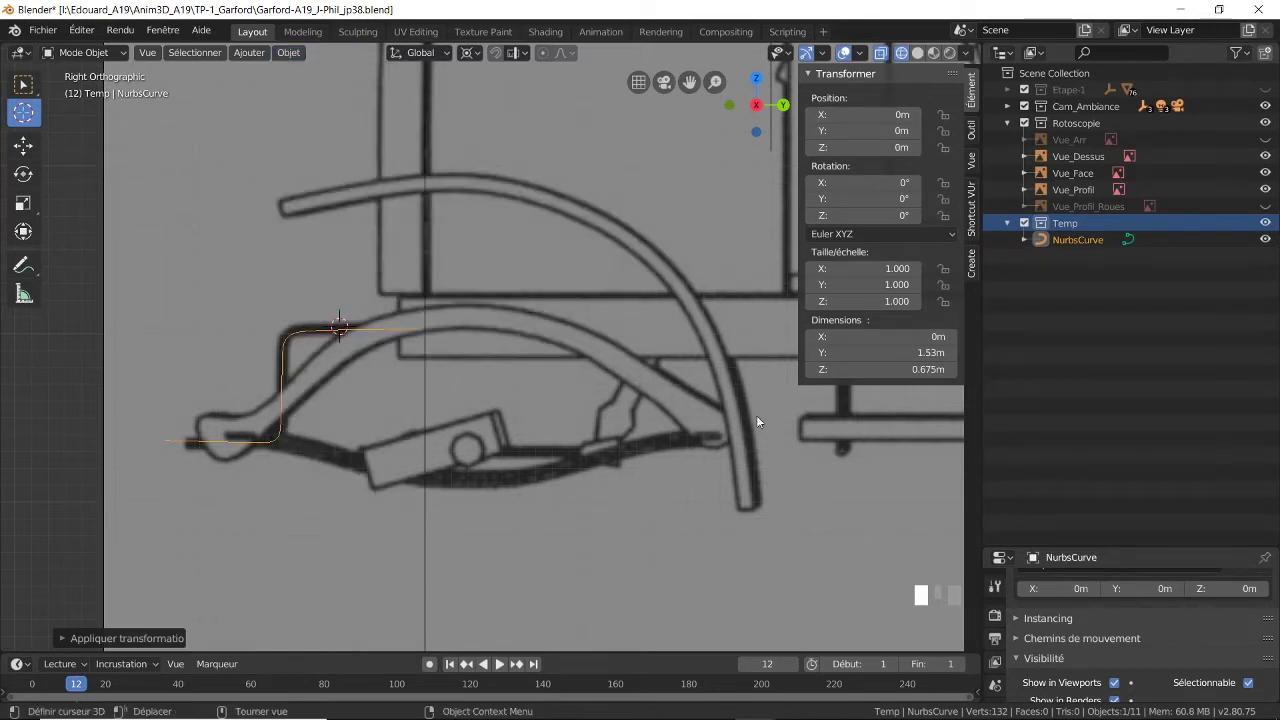
- Snap the 3D cursor to the world origin
middle_drag(756, 415, 423, 426)
scroll(500, 395, down, 4)
shift+middle_drag(577, 363, 490, 465)
key(shift+s)
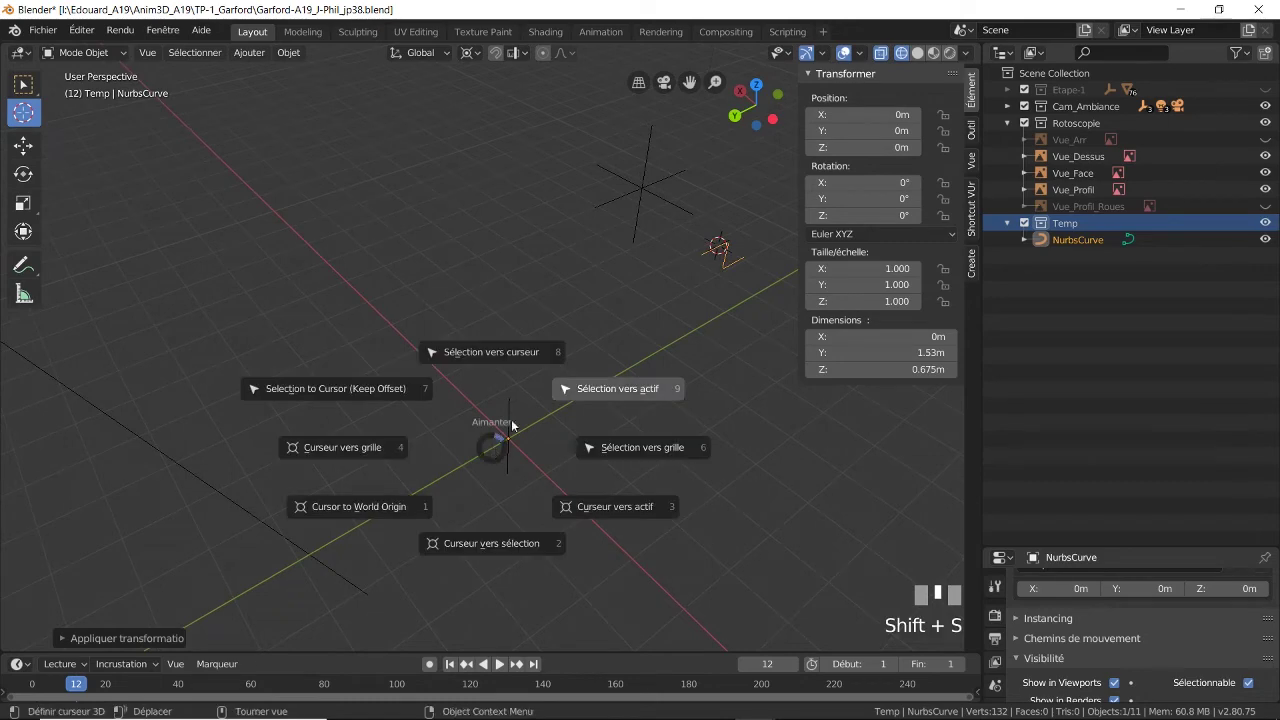
click(361, 509)
- Add a mesh cylinder at the world origin and set its vertex count to 6
middle_drag(331, 494, 601, 409)
scroll(508, 413, up, 3)
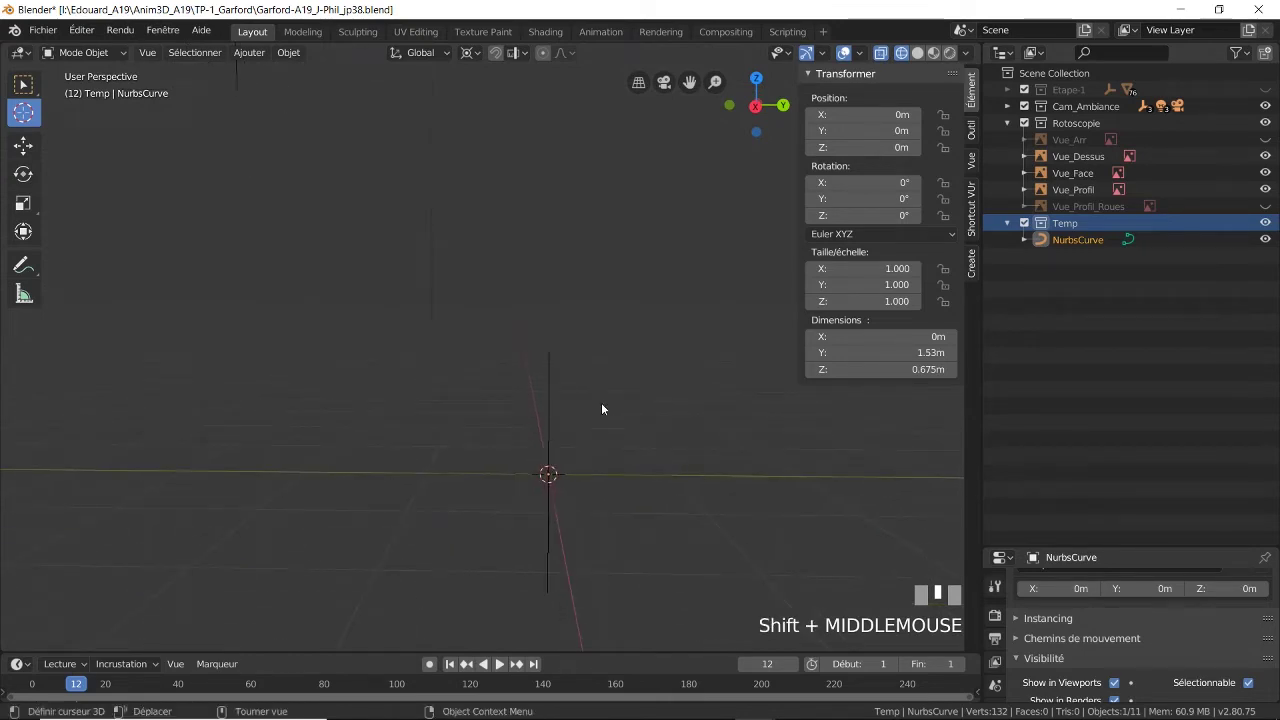
click(249, 52)
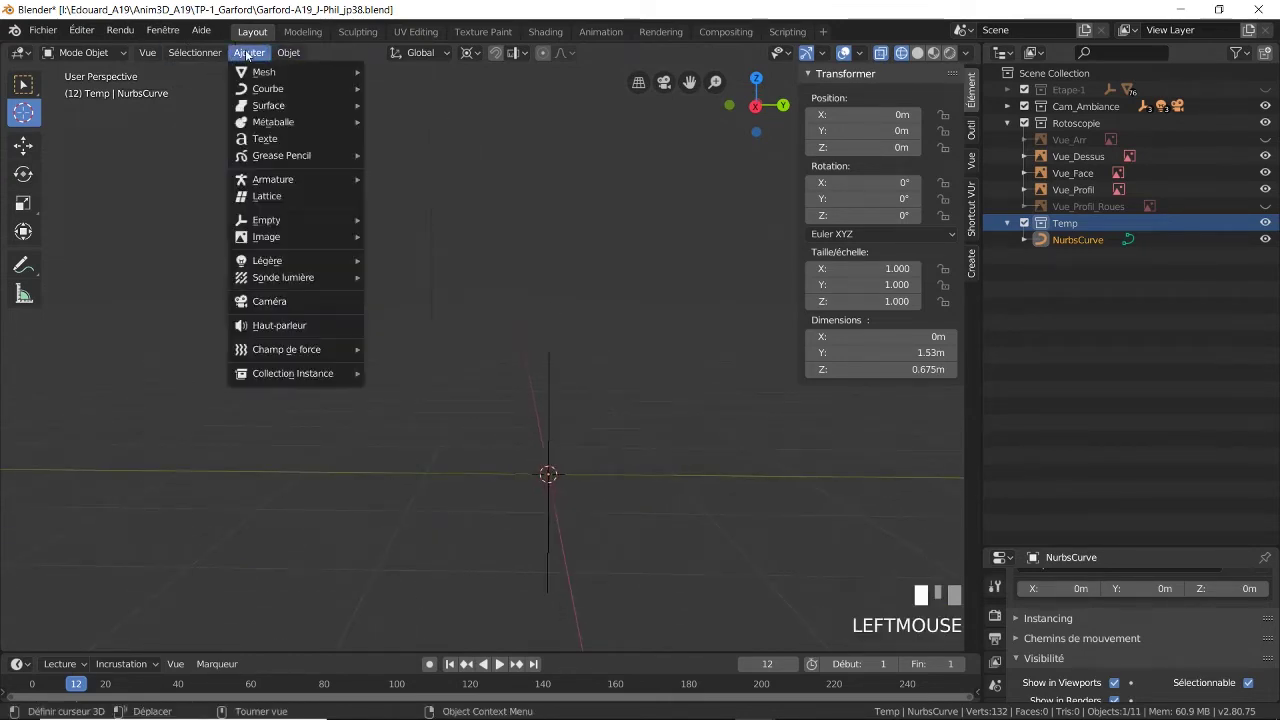
mouse_move(256, 71)
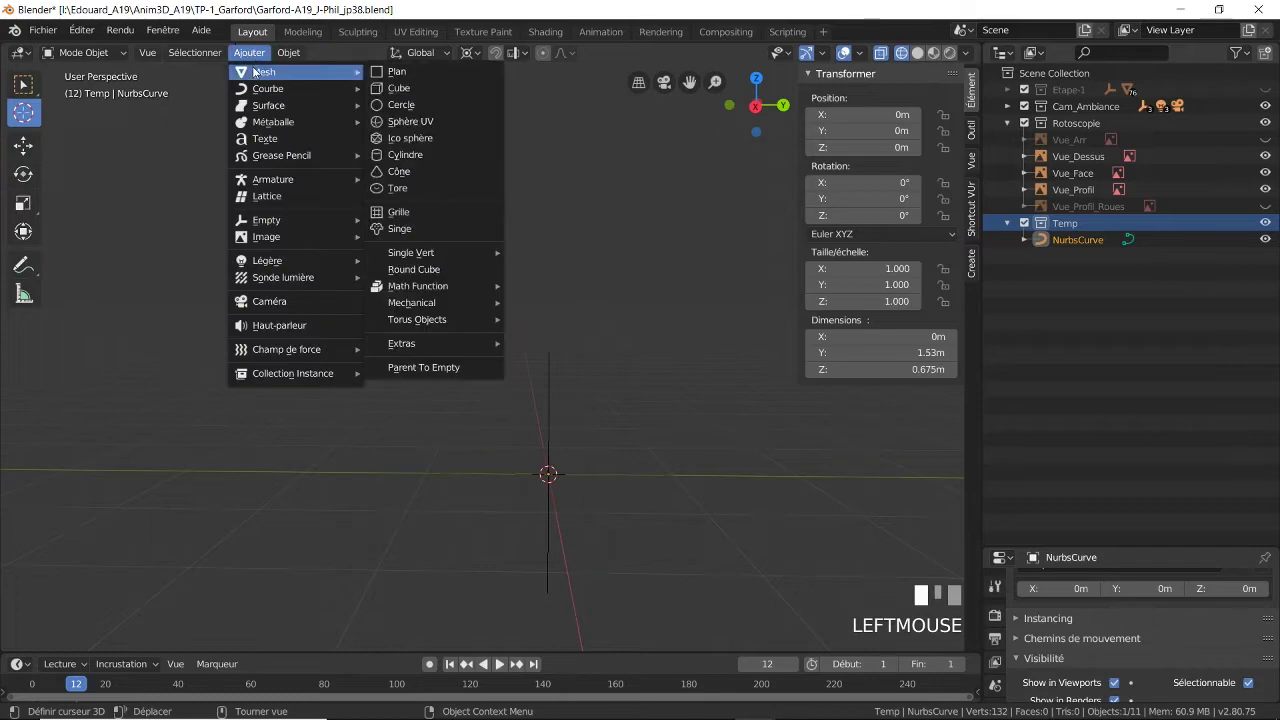
click(405, 156)
shift+middle_drag(620, 394, 668, 327)
click(104, 638)
click(225, 440)
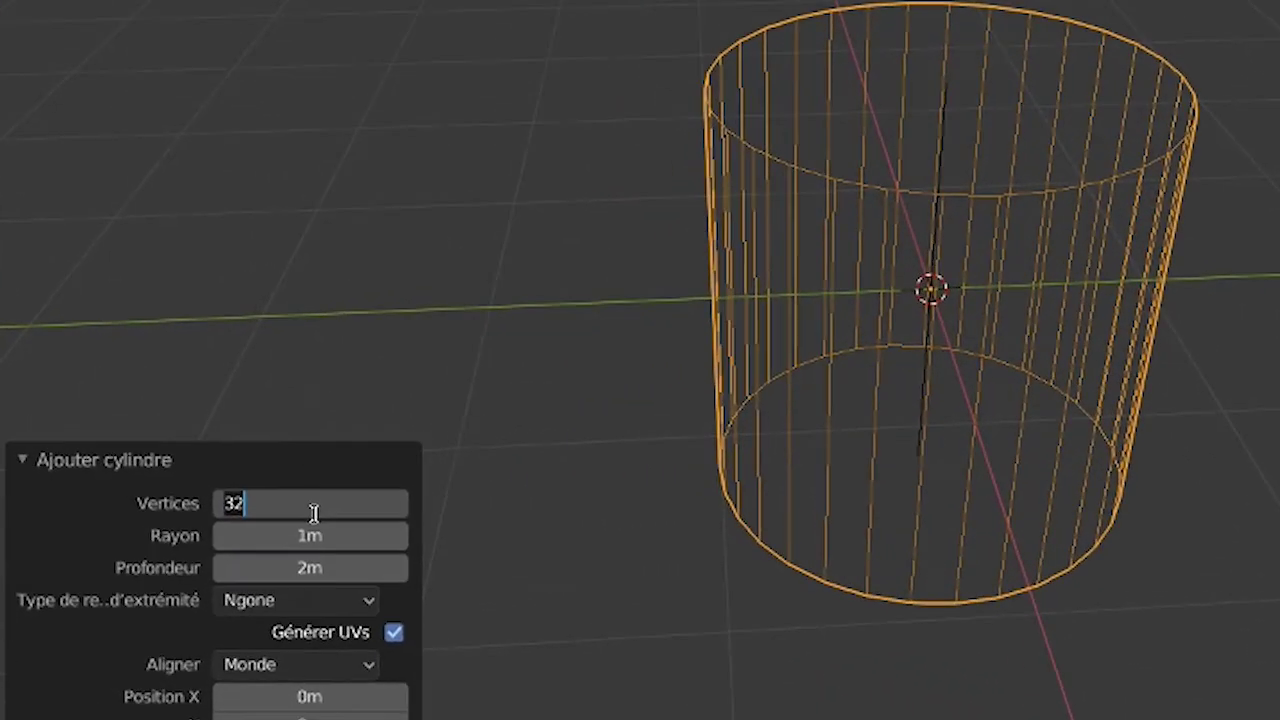
text(6)
key(Return)
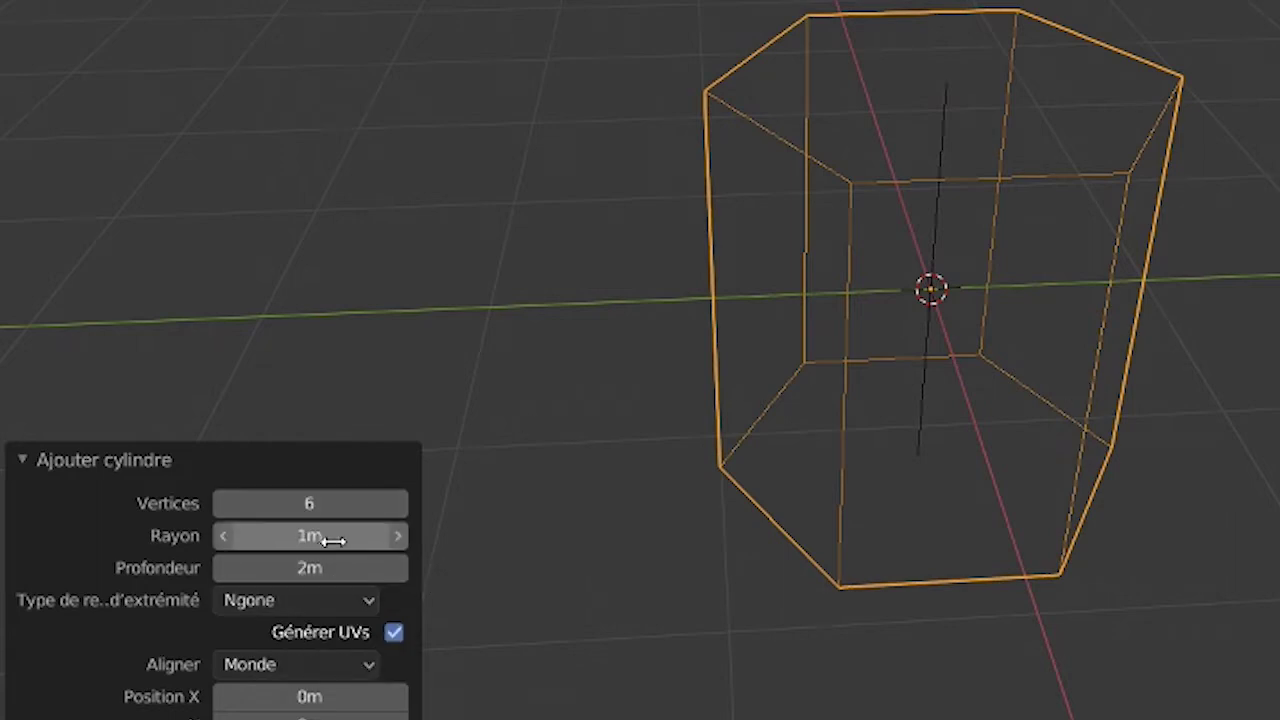
- Reduce the cylinder's radius to 0.026 m, judging its thickness against the side-view blueprint
drag(333, 540, 233, 540)
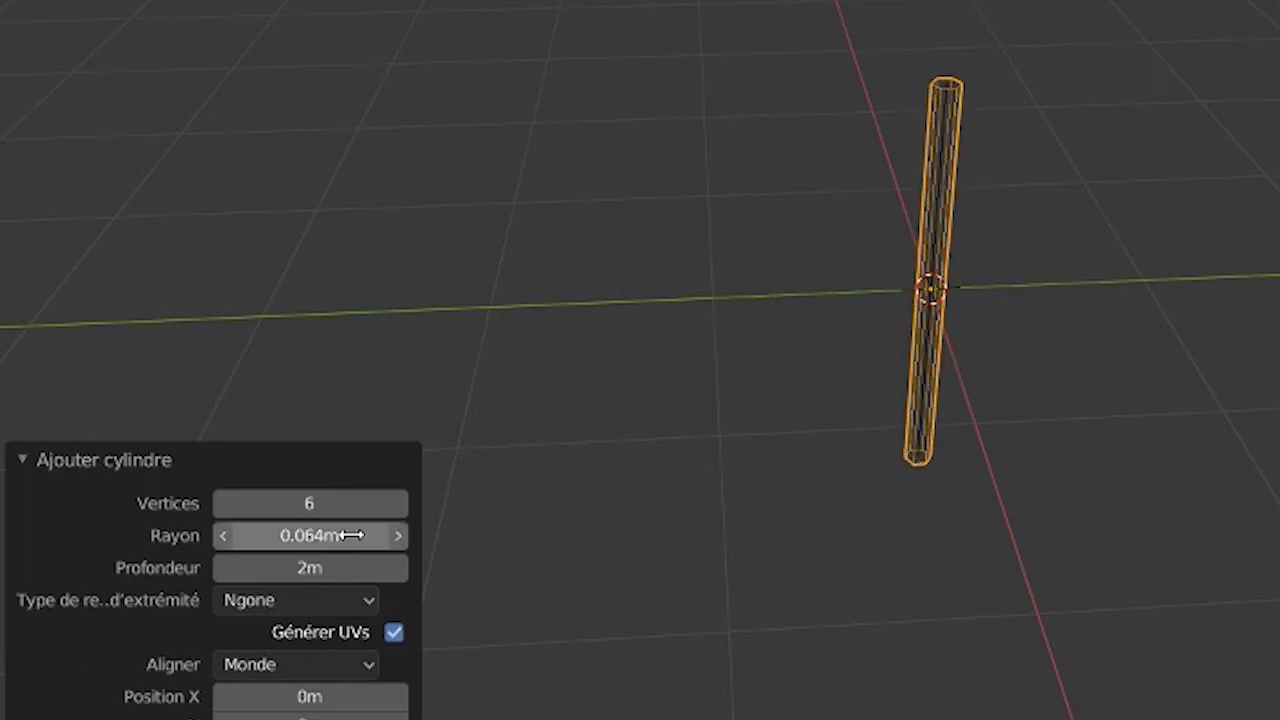
middle_drag(1074, 563, 1078, 546)
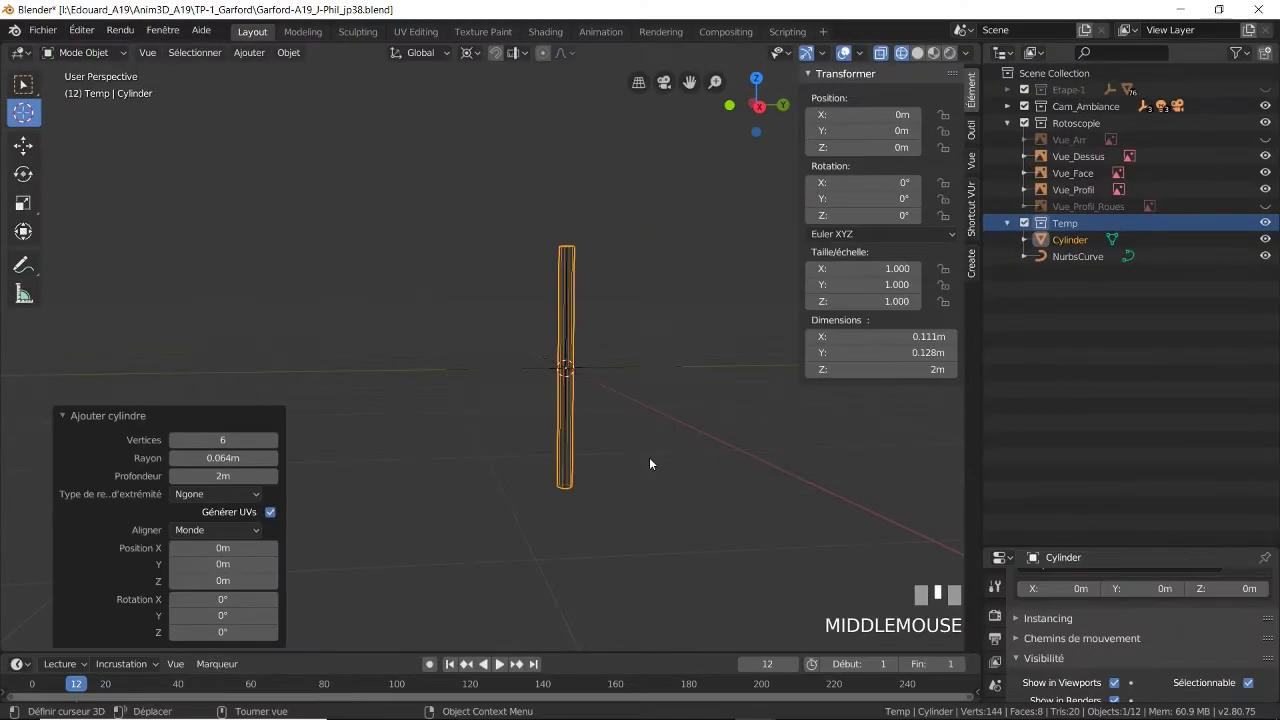
key(KP_3)
shift+middle_drag(652, 428, 627, 500)
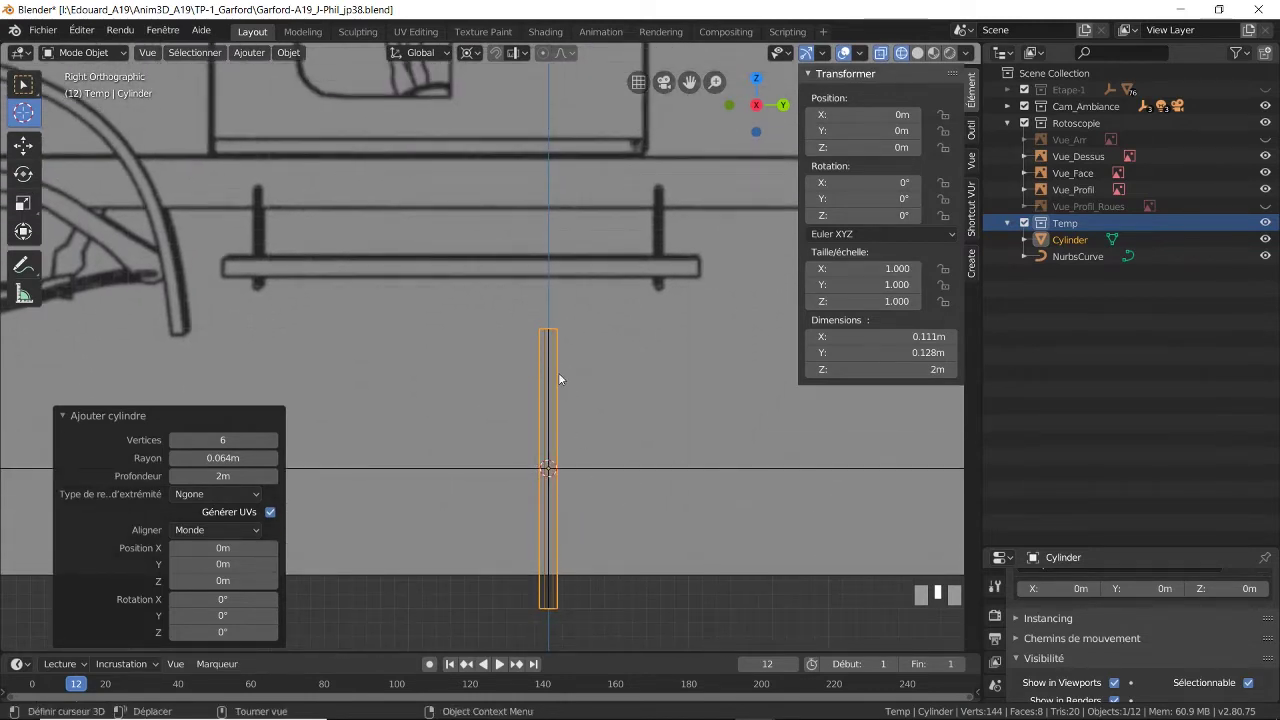
shift+drag(240, 460, 196, 458)
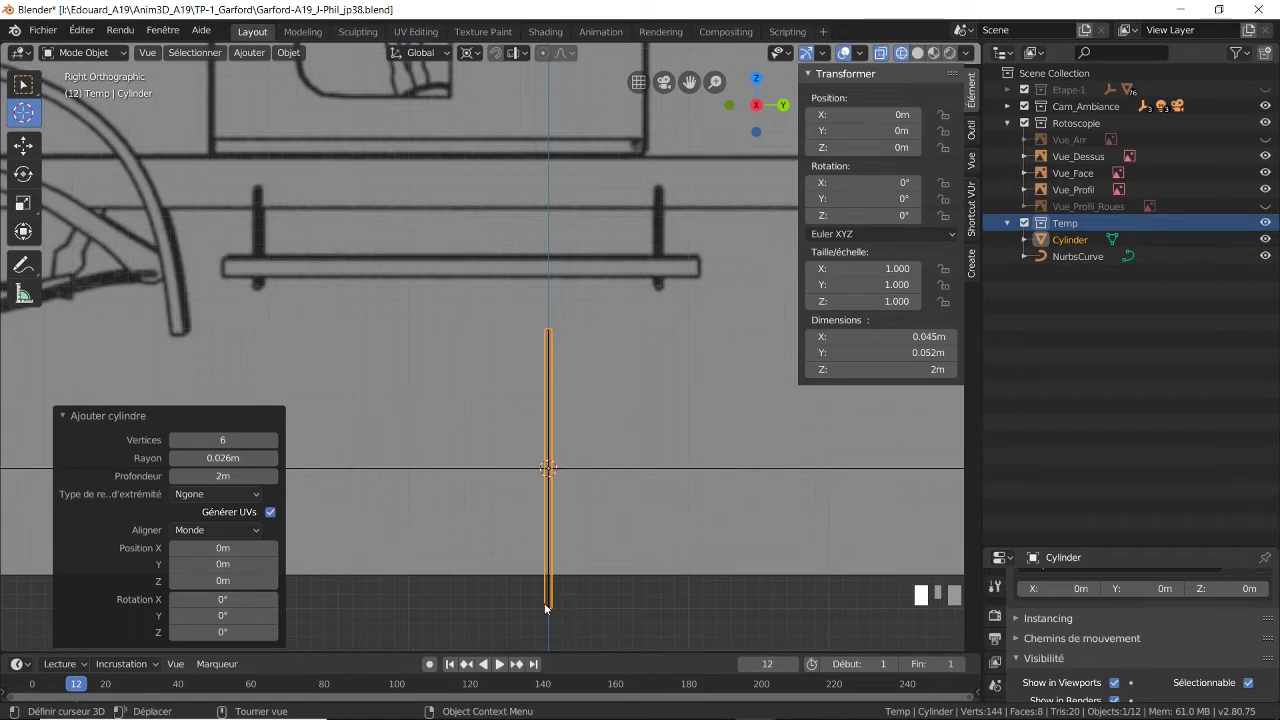
- Enter Edit Mode on the cylinder and move all its geometry up about 1.02 m along Z
click(113, 51)
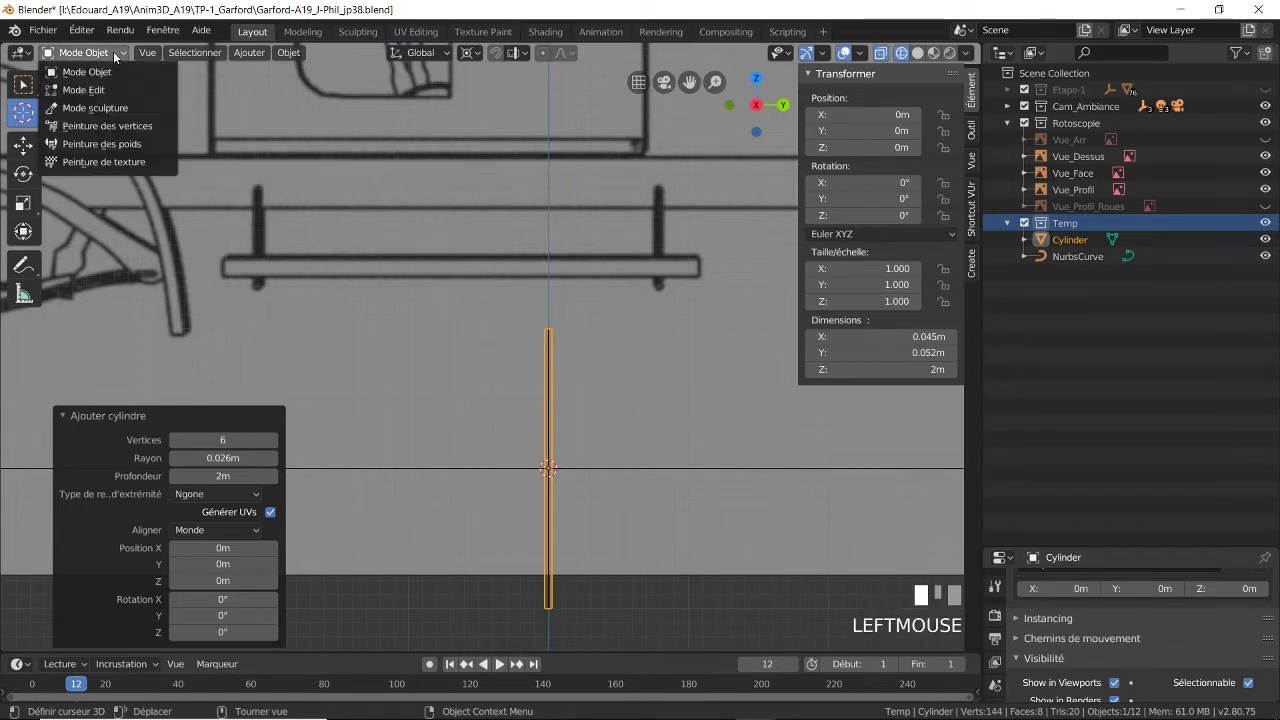
click(97, 88)
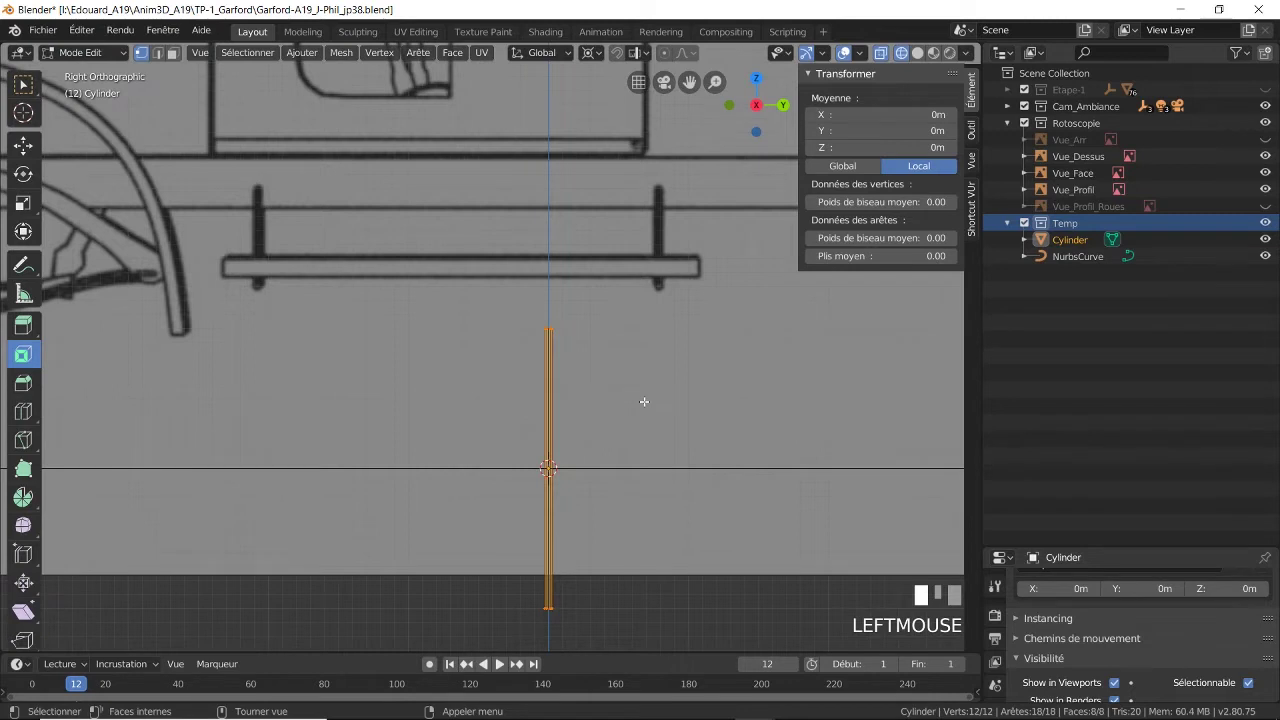
key(g)
key(z)
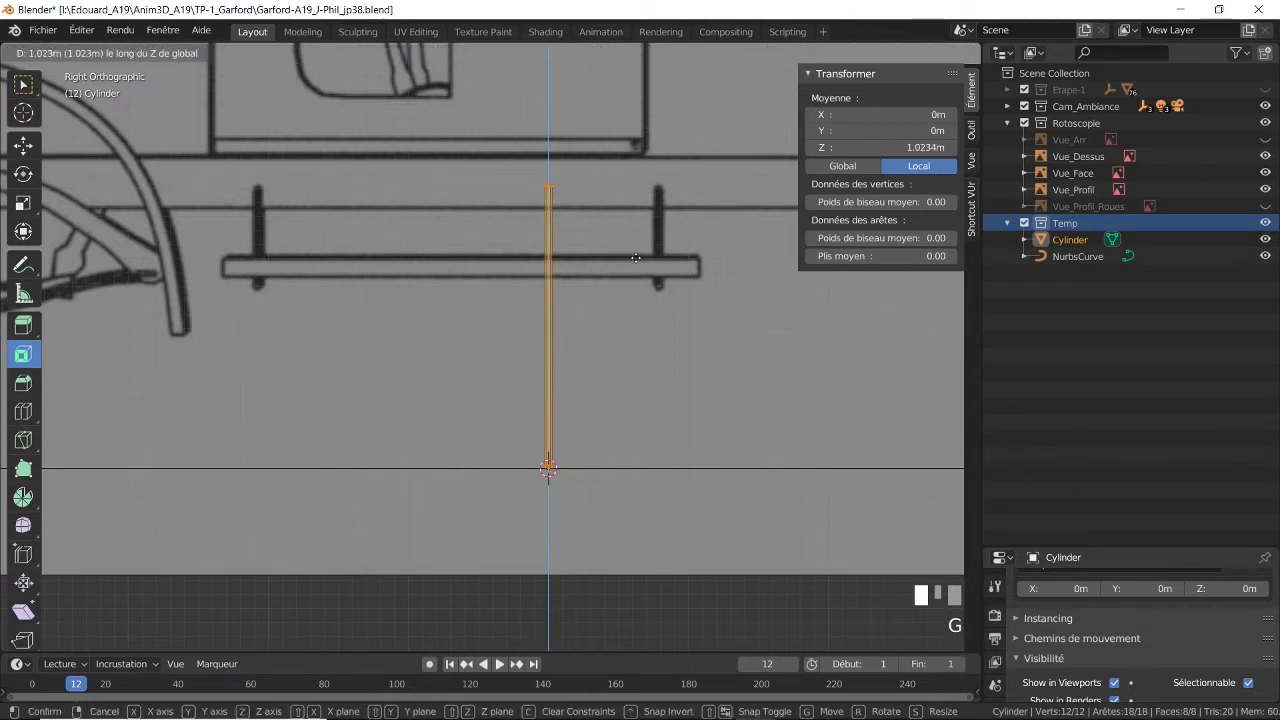
click(634, 258)
- Deselect the cylinder's geometry and place the 3D cursor away from the object's origin, below and behind it
scroll(592, 318, up, 5)
shift+middle_drag(545, 620, 548, 409)
scroll(548, 409, up, 3)
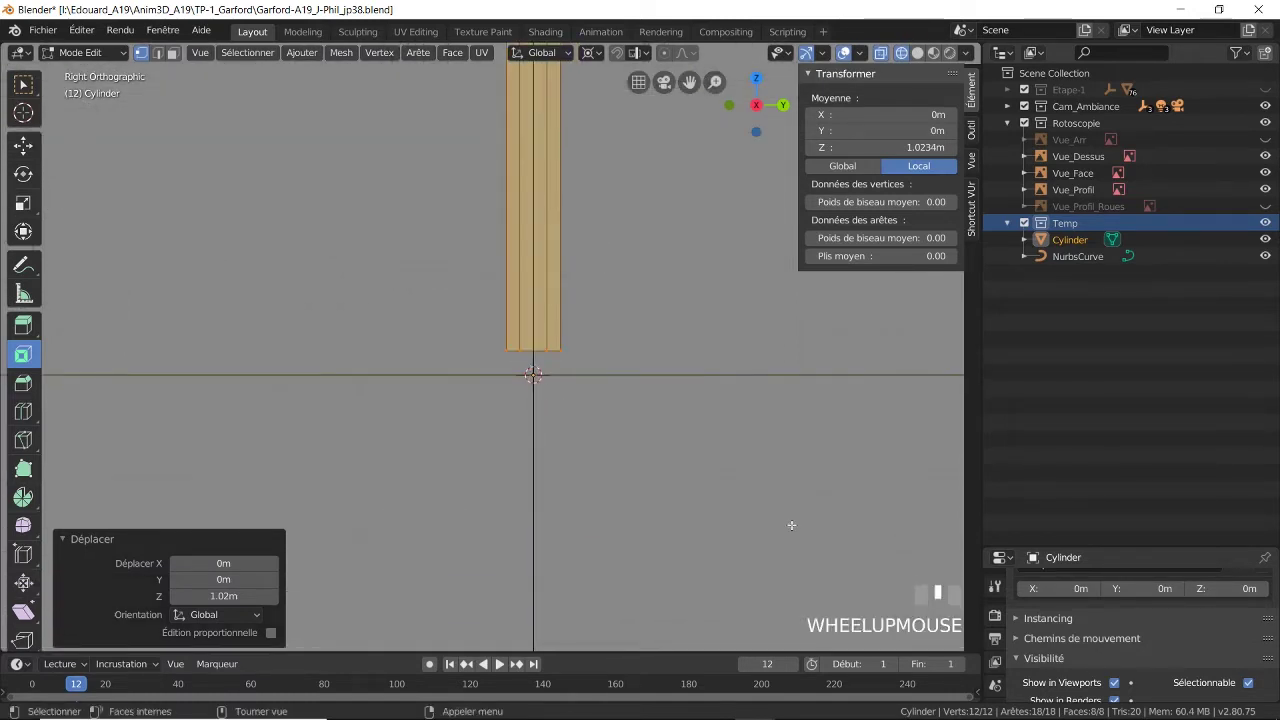
click(605, 427)
click(23, 113)
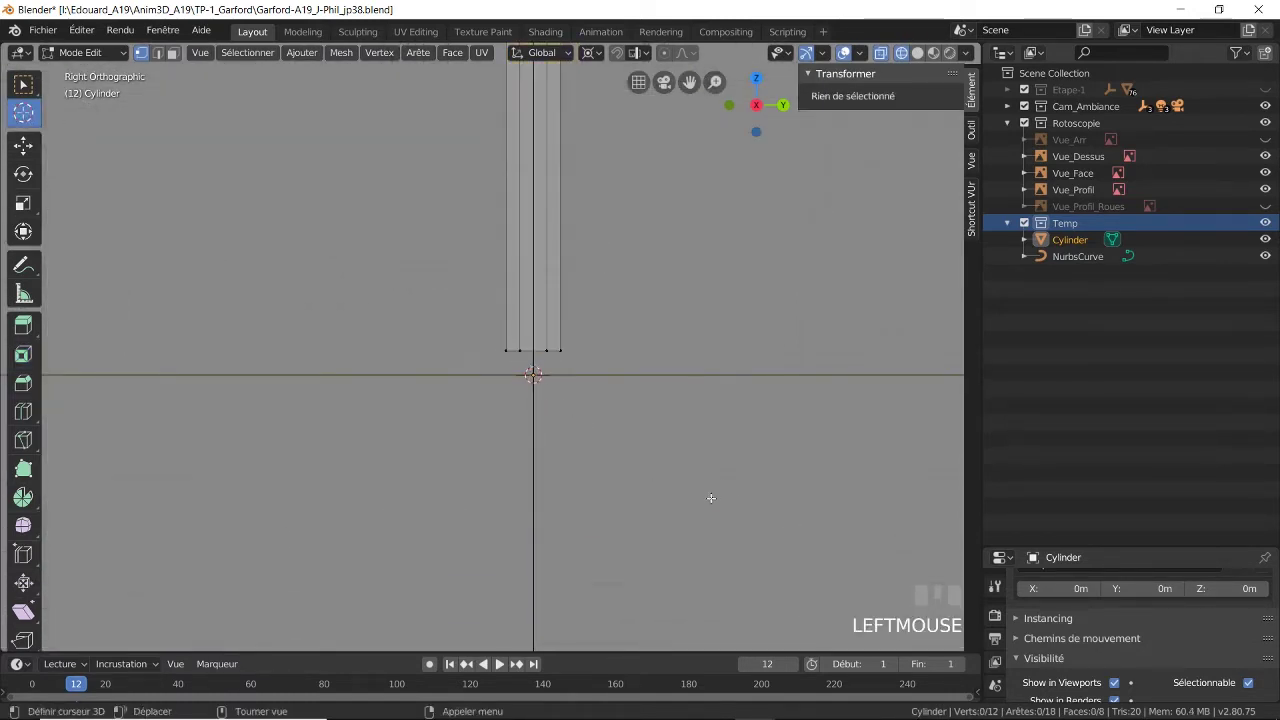
click(720, 498)
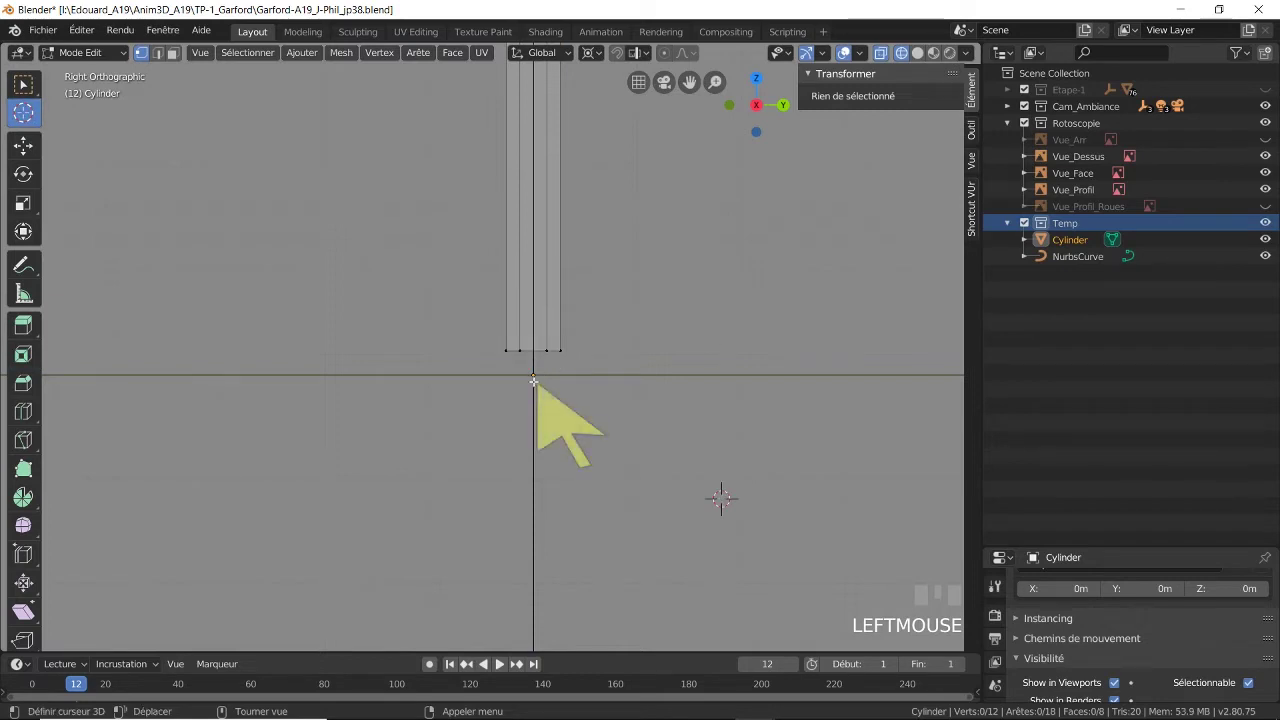
- Select the whole cylinder mesh and lower it about 0.023 m along Z so its base meets the object's origin
key(a)
key(g)
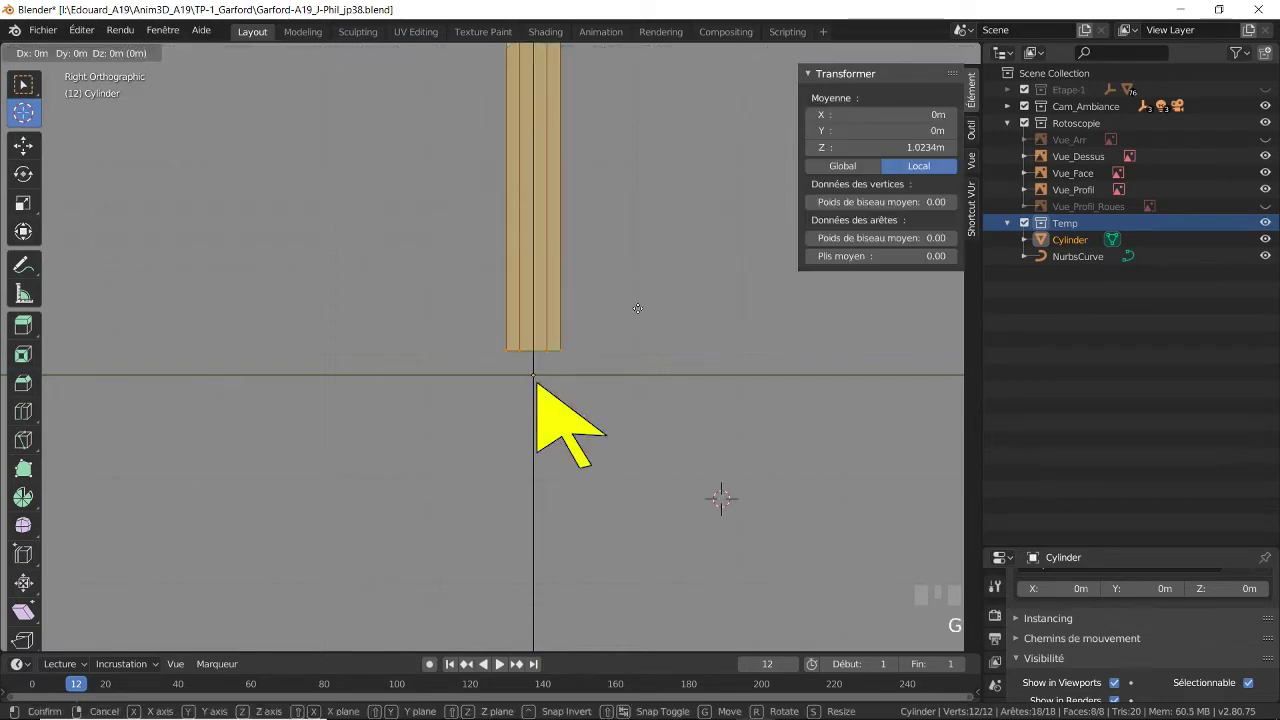
key(z)
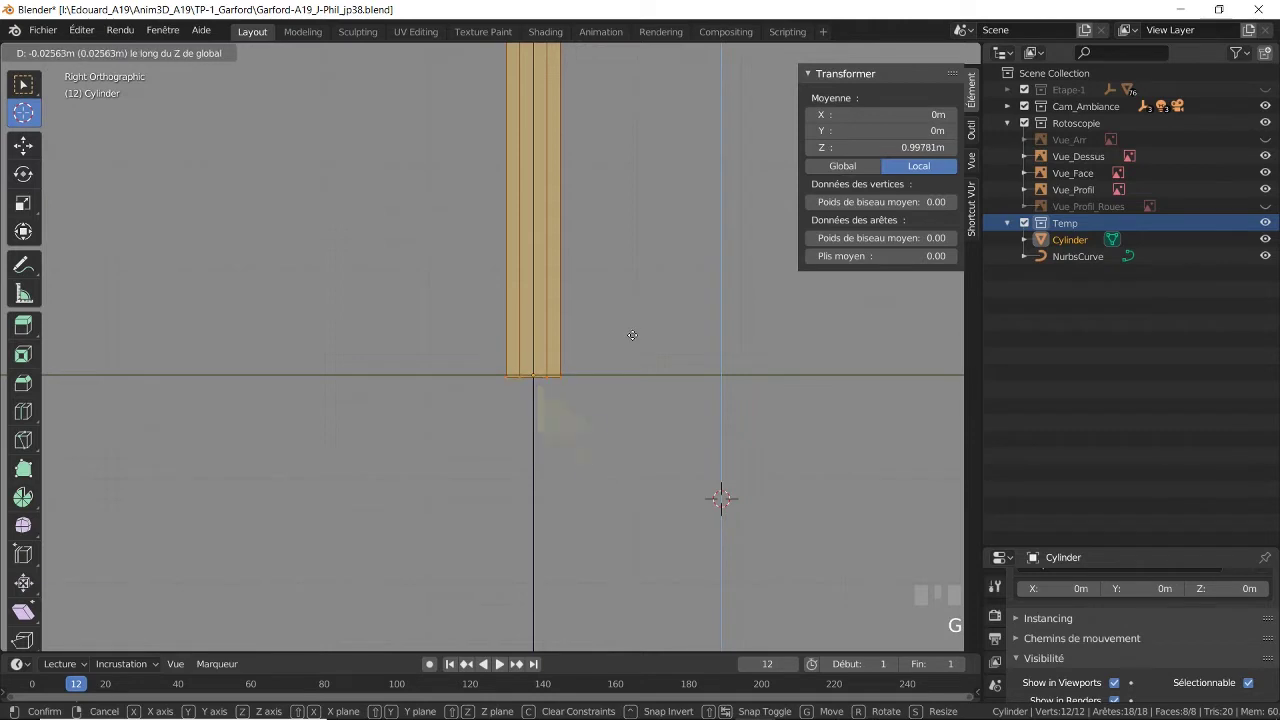
click(631, 332)
- Deselect everything, switch to edge selection and box-select the cylinder's six long vertical edges
scroll(660, 360, down, 5)
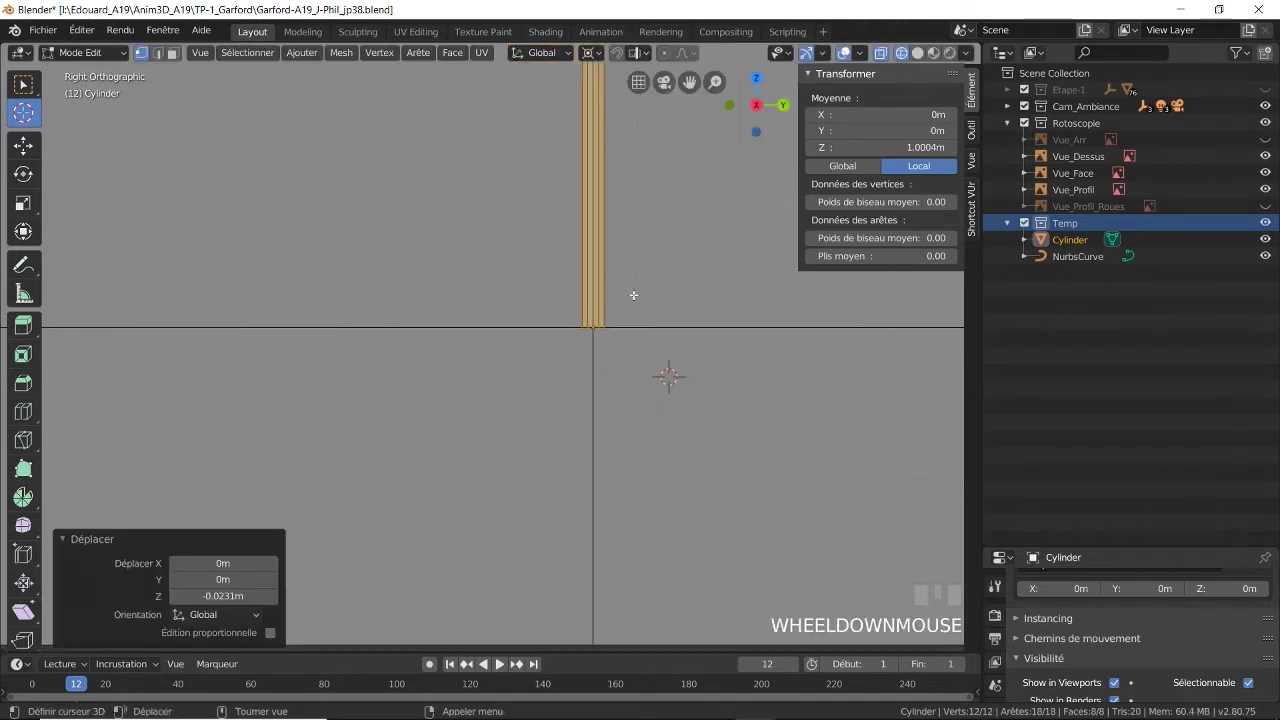
shift+middle_drag(658, 215, 571, 340)
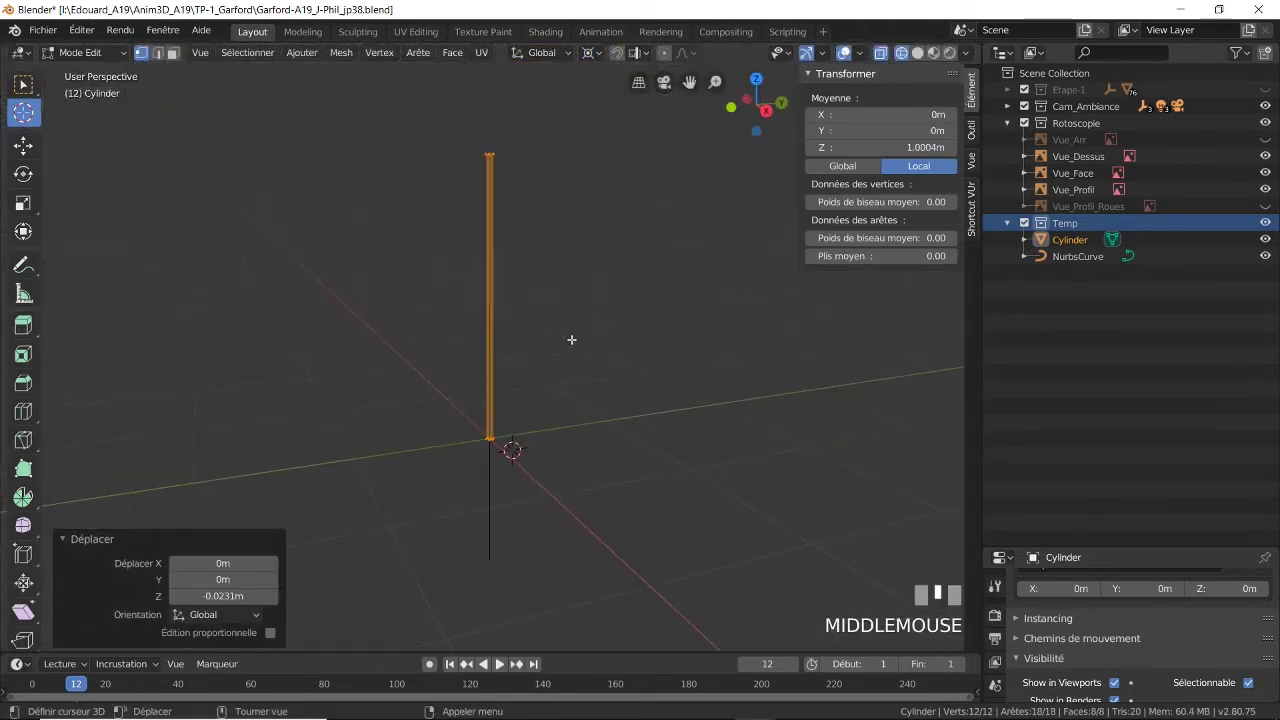
scroll(529, 284, up, 2)
shift+middle_drag(529, 284, 579, 377)
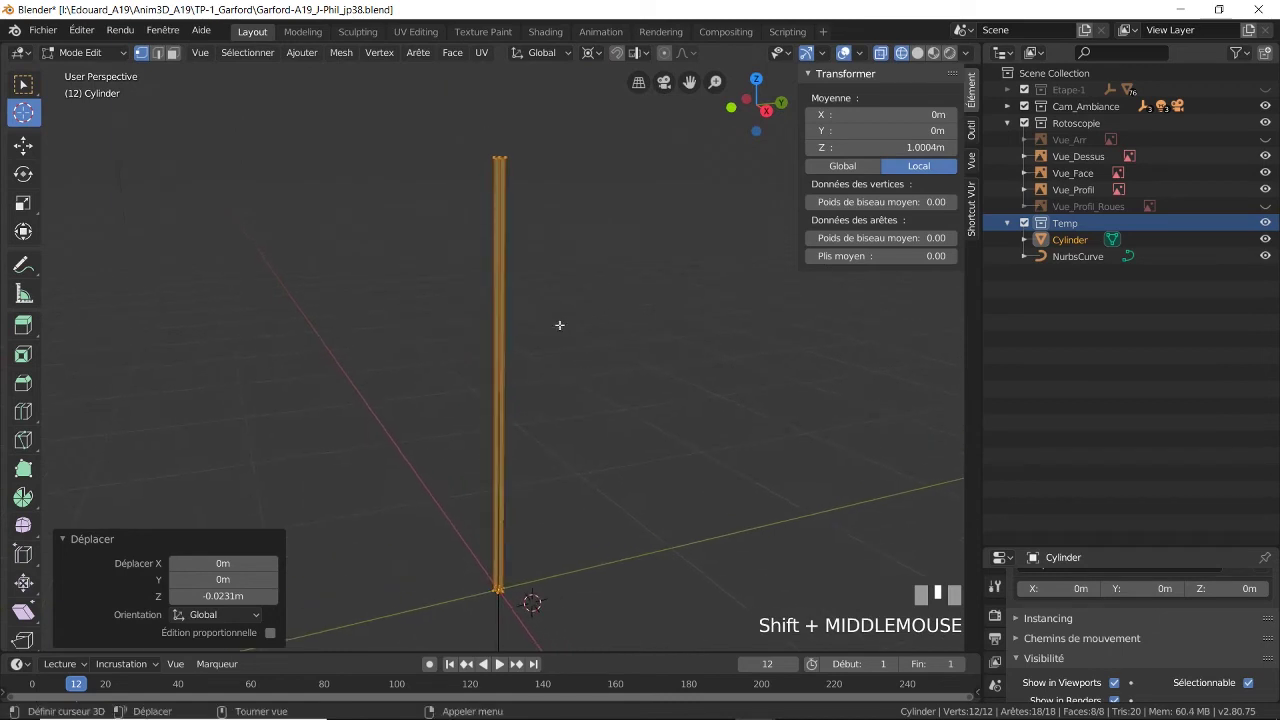
key(a)
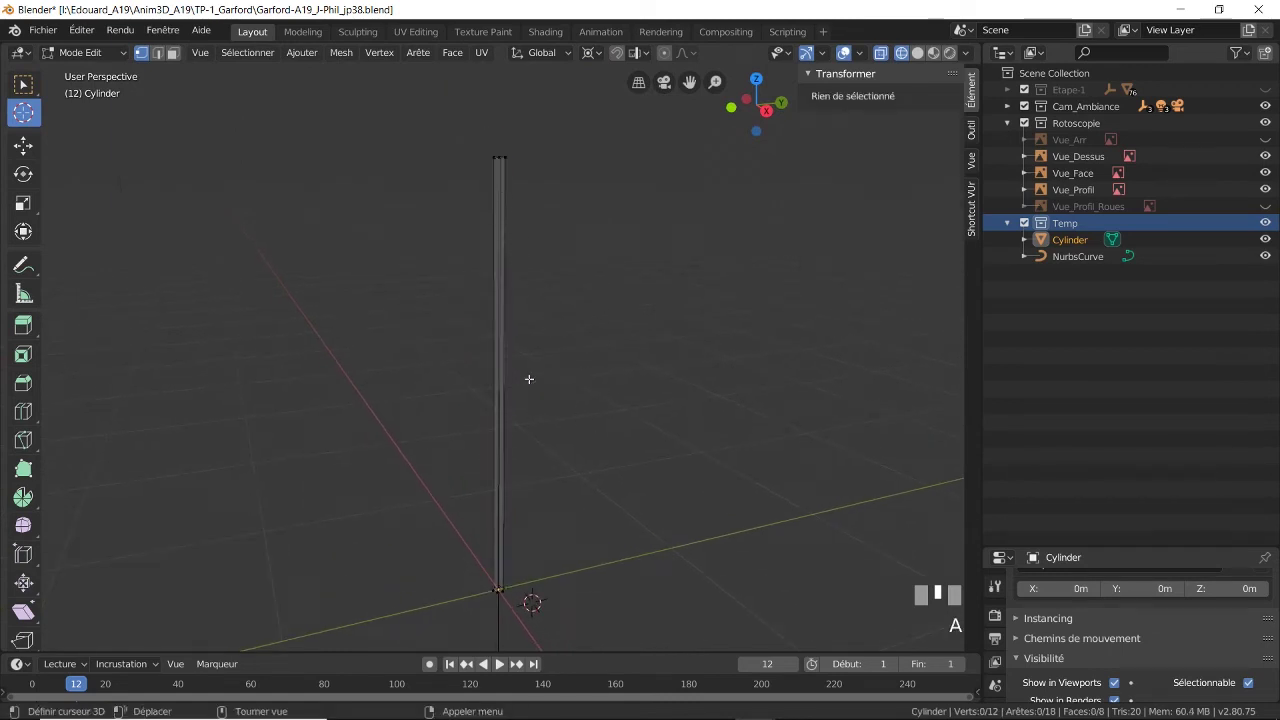
scroll(540, 422, up, 3)
scroll(540, 422, down, 3)
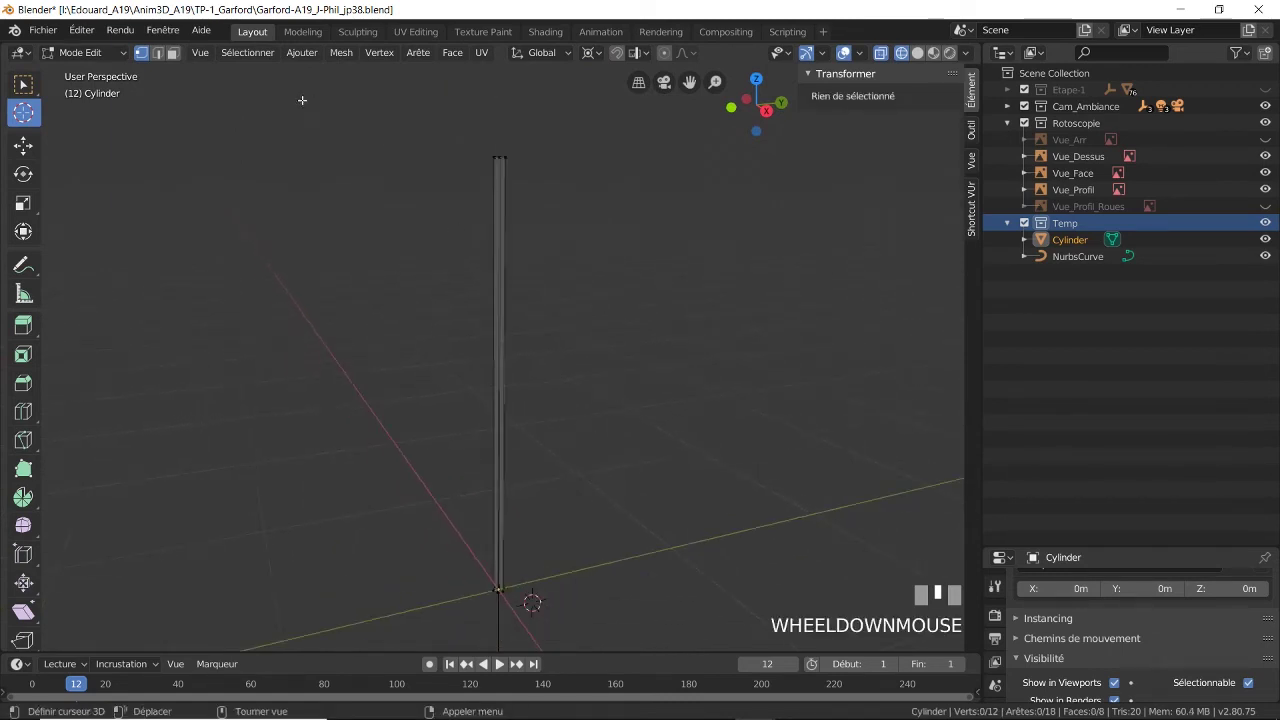
click(158, 54)
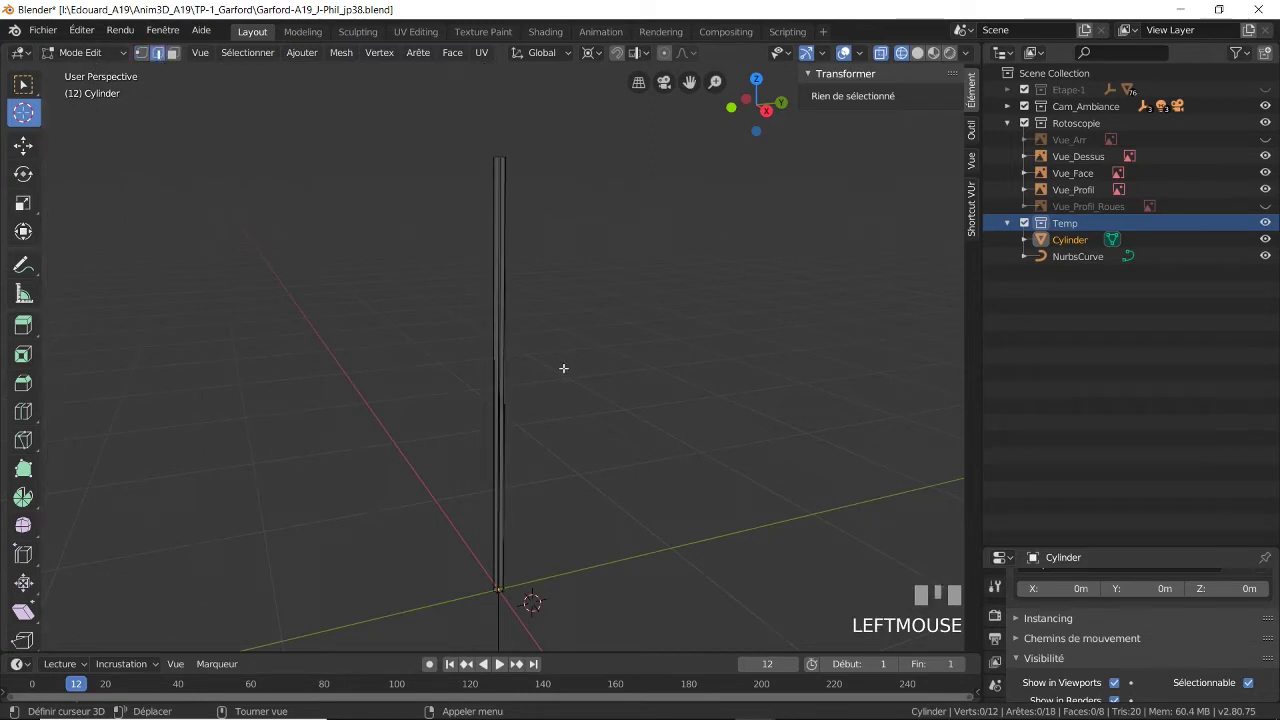
key(b)
drag(451, 331, 604, 407)
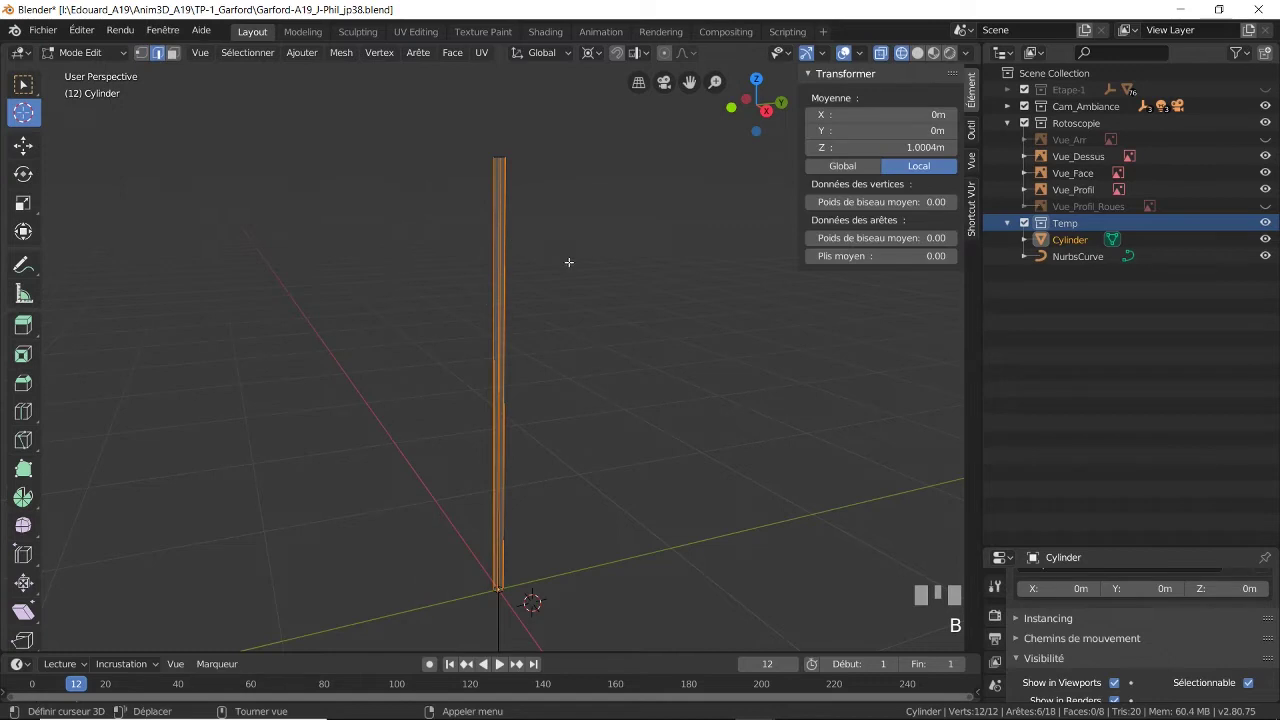
- Subdivide the cylinder's six long vertical edges with 10 cuts
middle_drag(569, 262, 543, 280)
scroll(547, 338, up, 2)
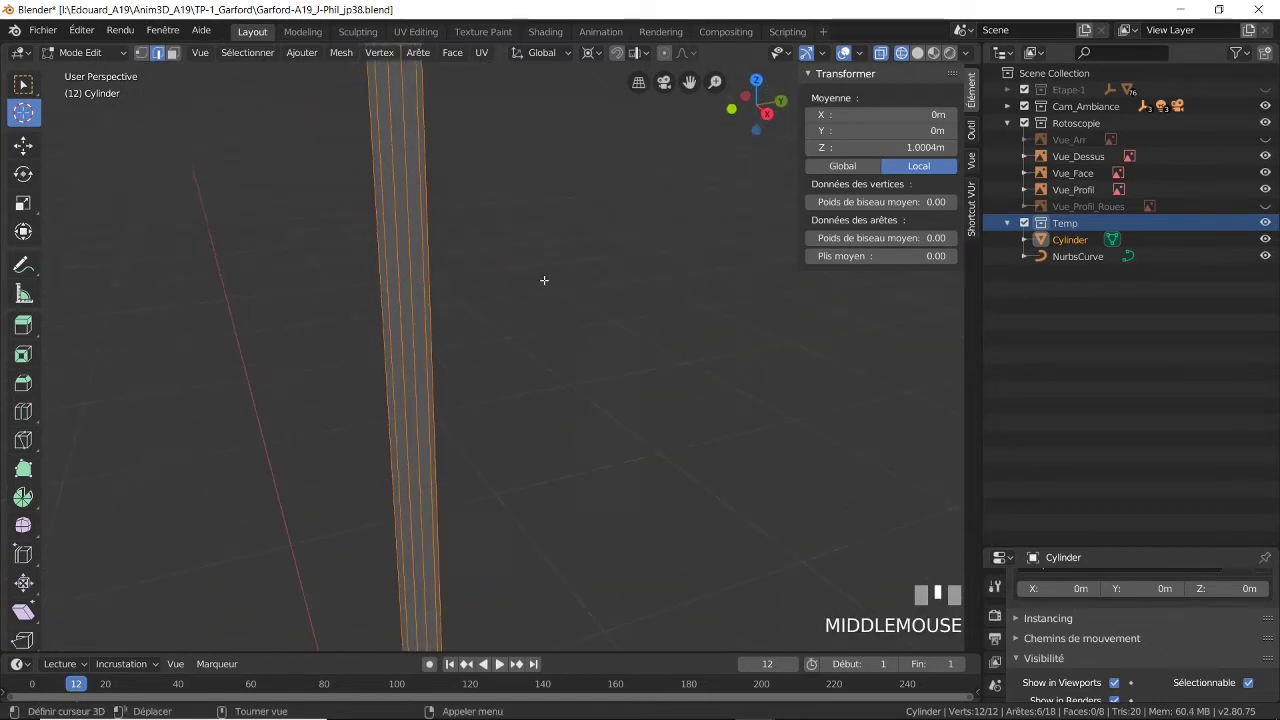
scroll(504, 336, down, 3)
right_click(486, 335)
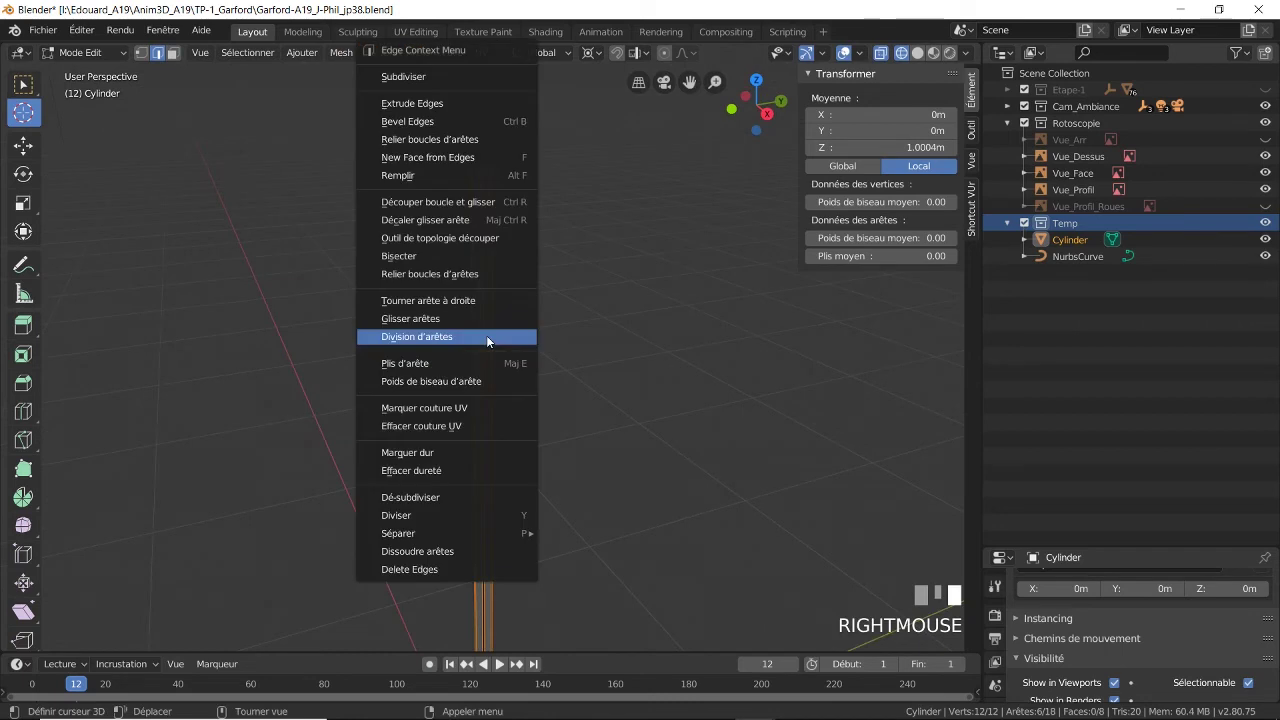
click(438, 80)
drag(222, 525, 248, 525)
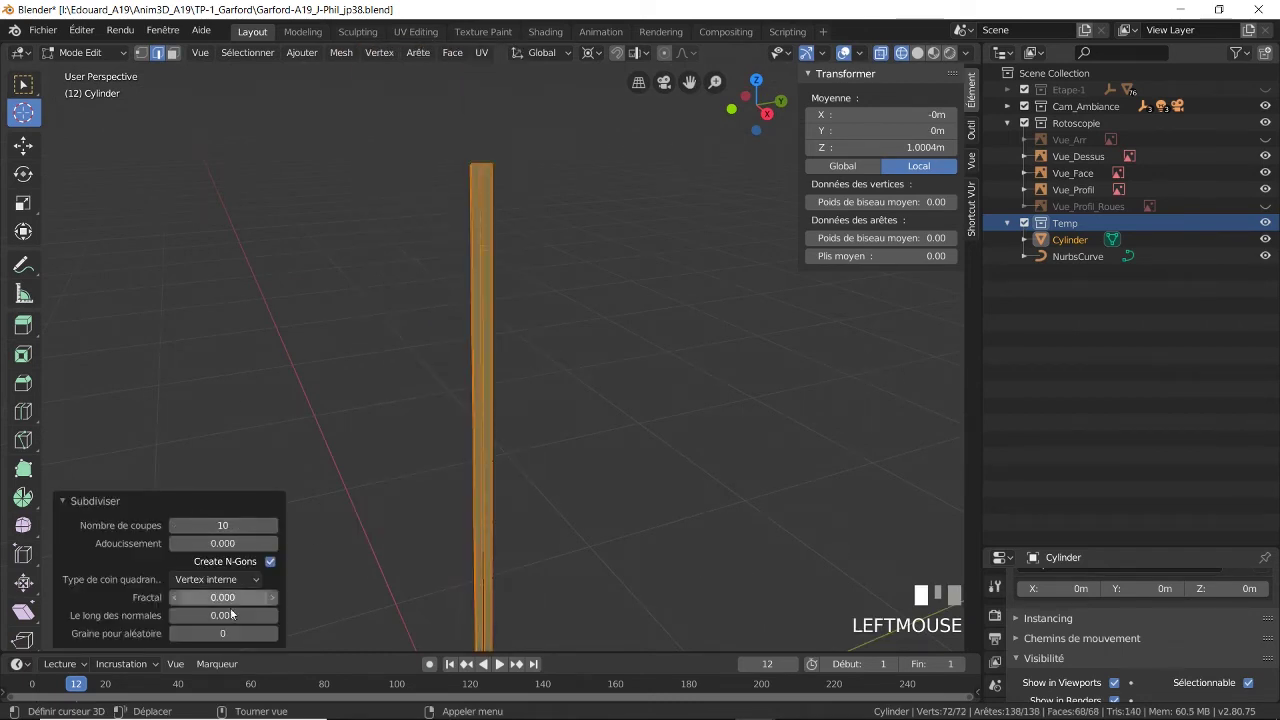
click(294, 437)
scroll(619, 432, down, 3)
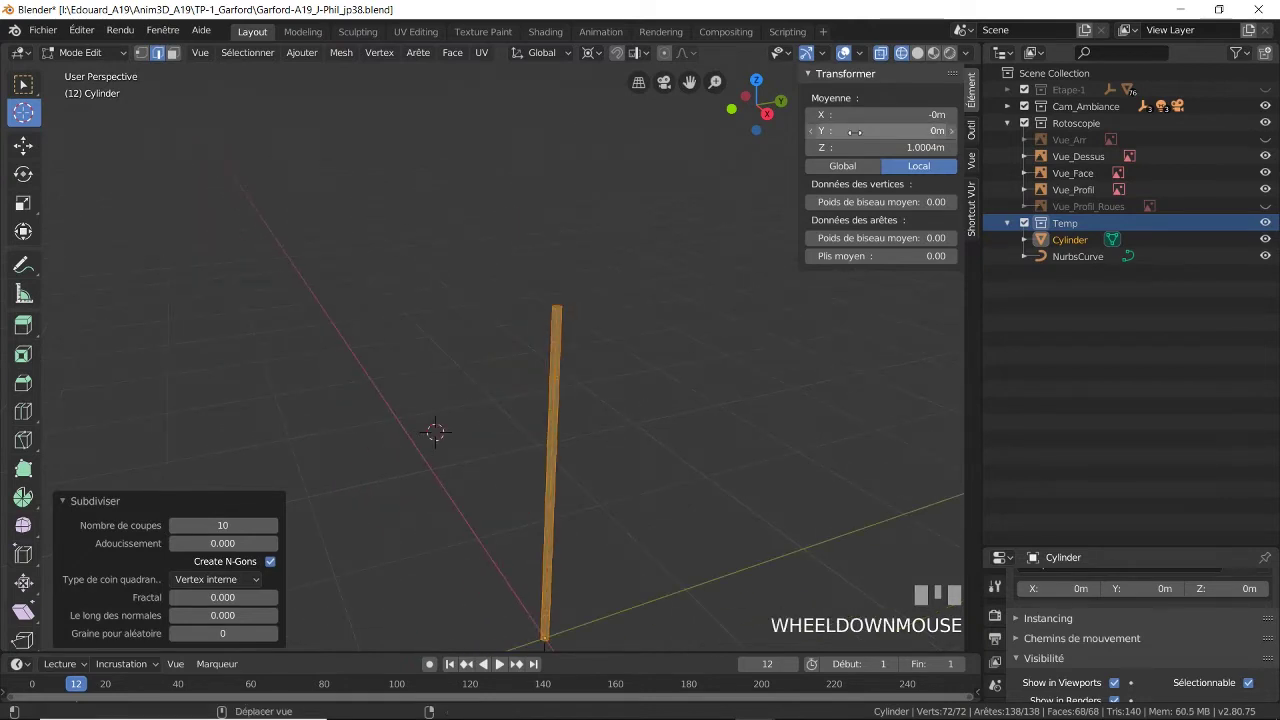
- Return the cylinder to Object Mode
key(Tab)
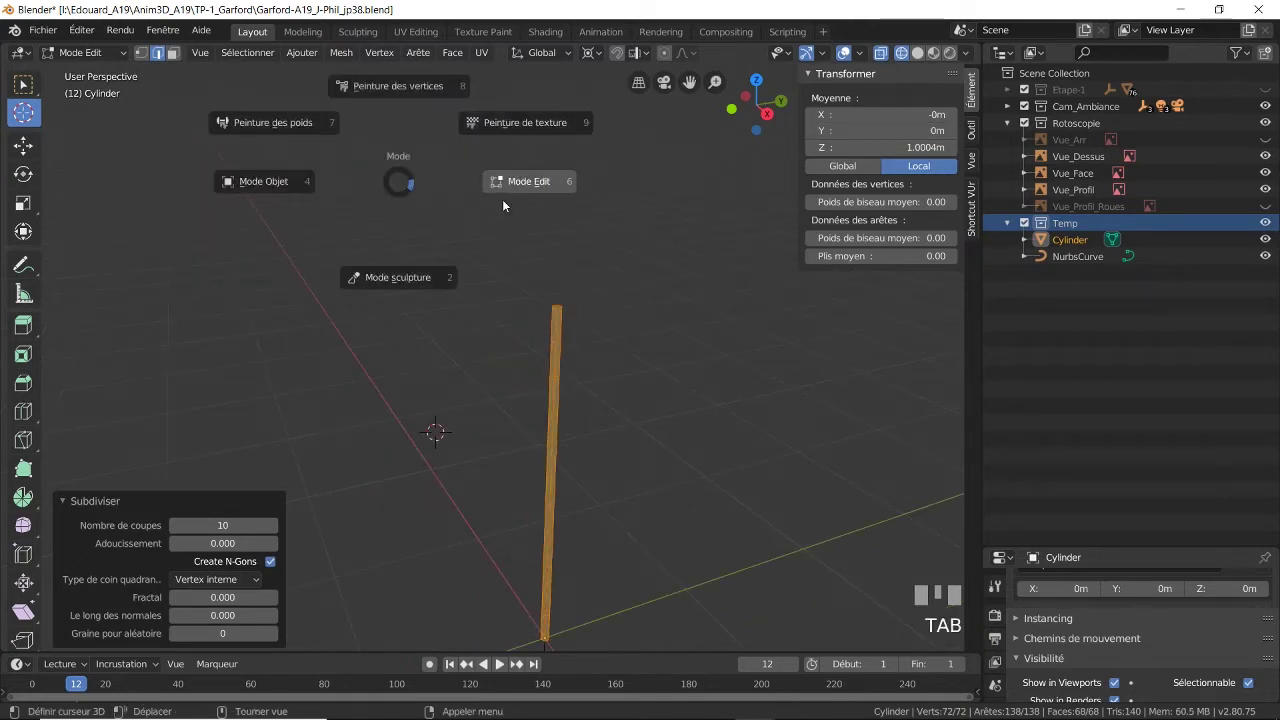
click(266, 179)
scroll(636, 287, down, 1)
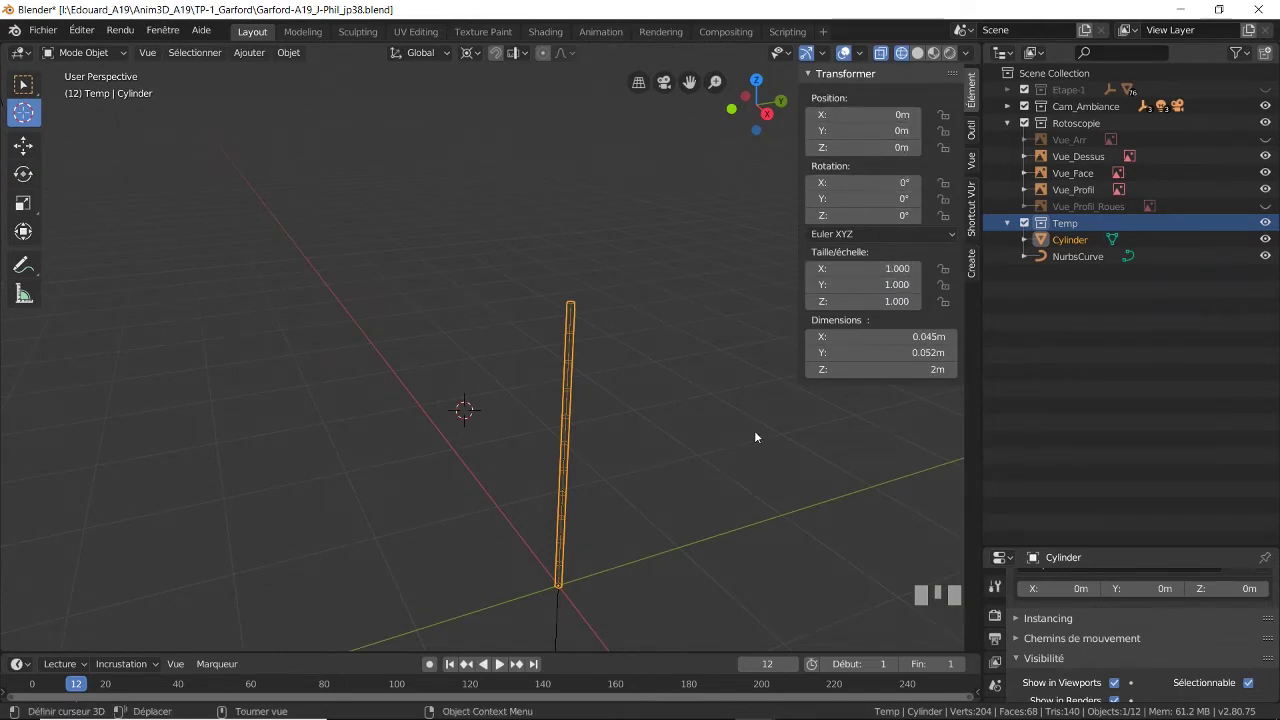
scroll(740, 400, down, 3)
shift+middle_drag(563, 455, 651, 420)
scroll(600, 390, down, 2)
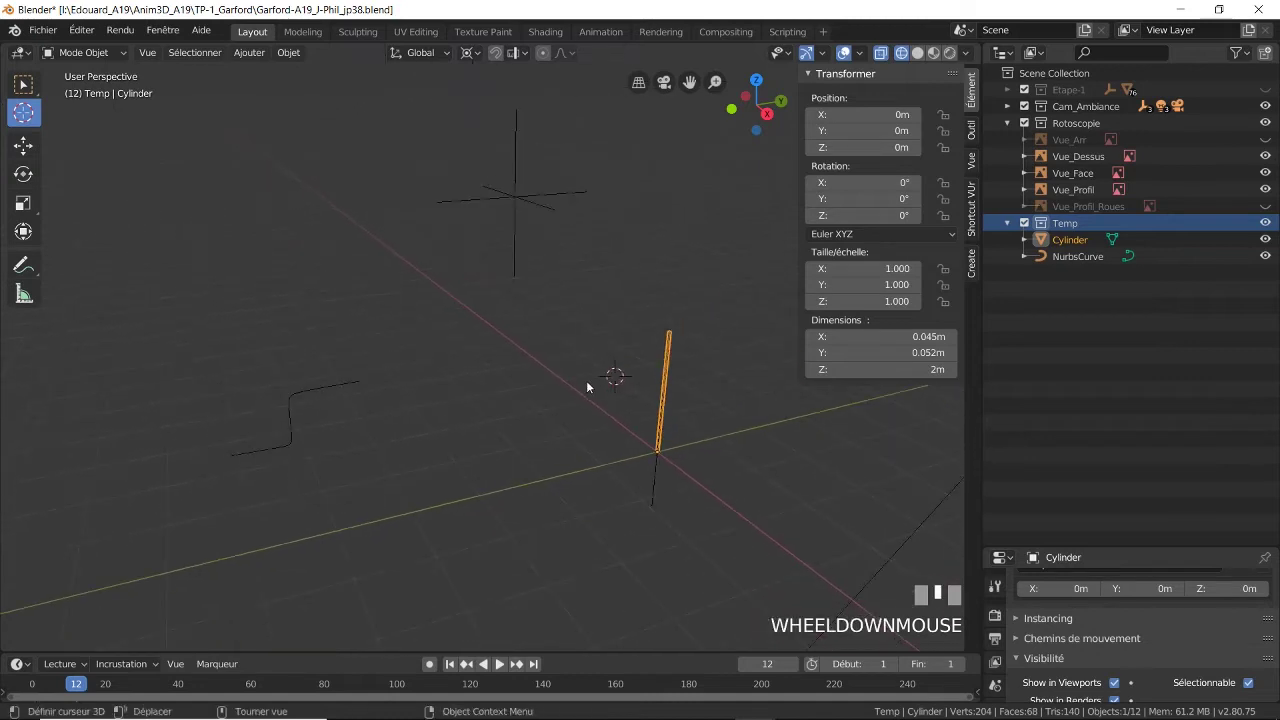
scroll(315, 403, up, 2)
shift+middle_drag(513, 427, 433, 402)
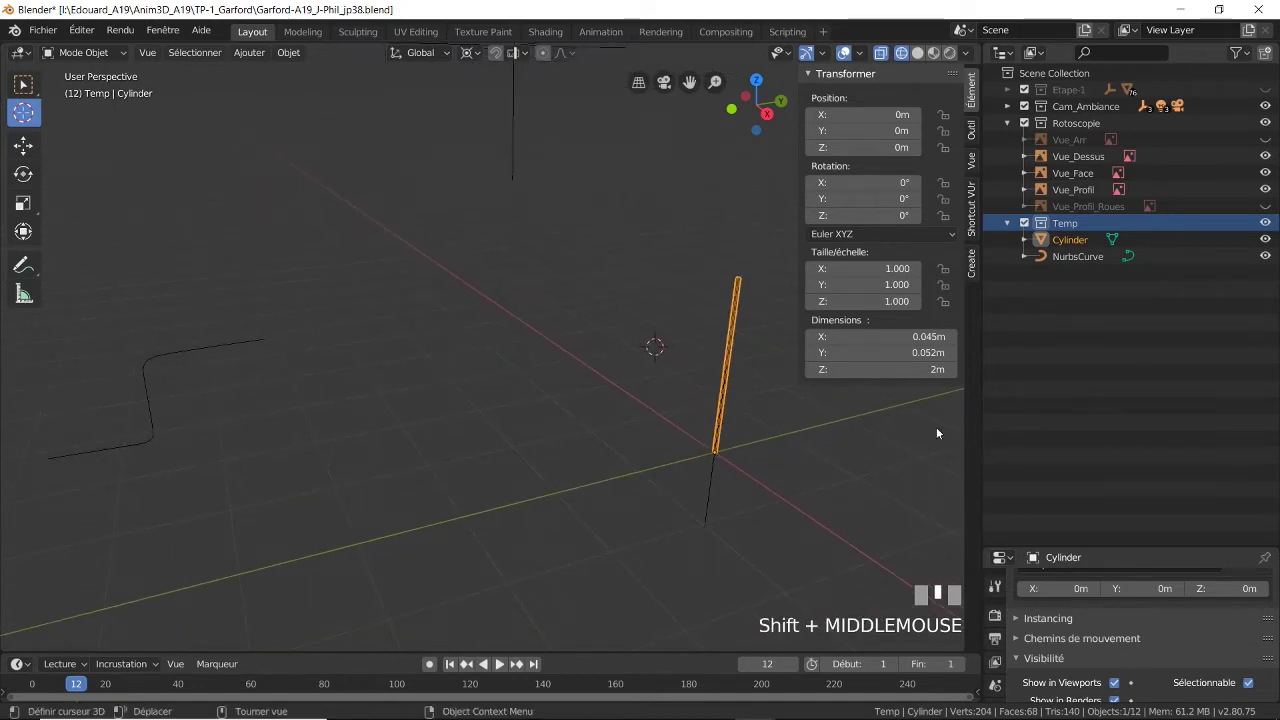
- Add a Curve modifier to the cylinder with NurbsCurve as its object and Z as the deformation axis
drag(1107, 548, 1097, 197)
click(995, 412)
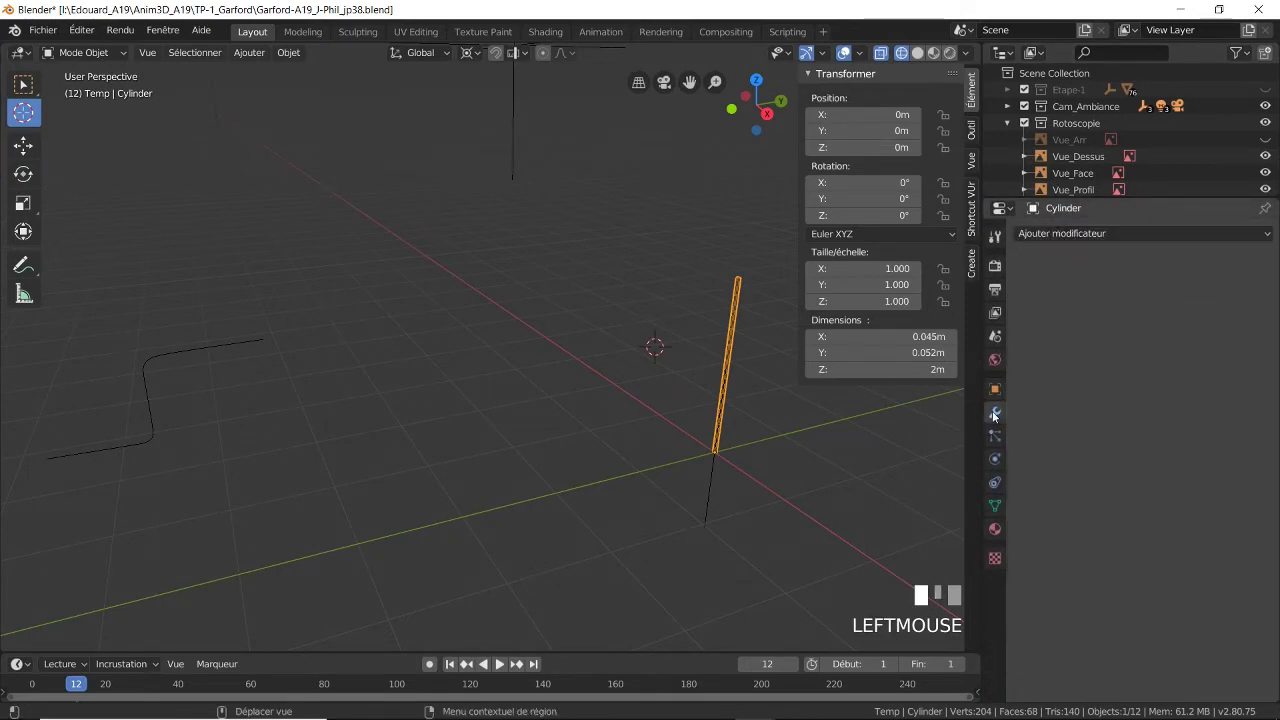
click(1077, 234)
click(1012, 306)
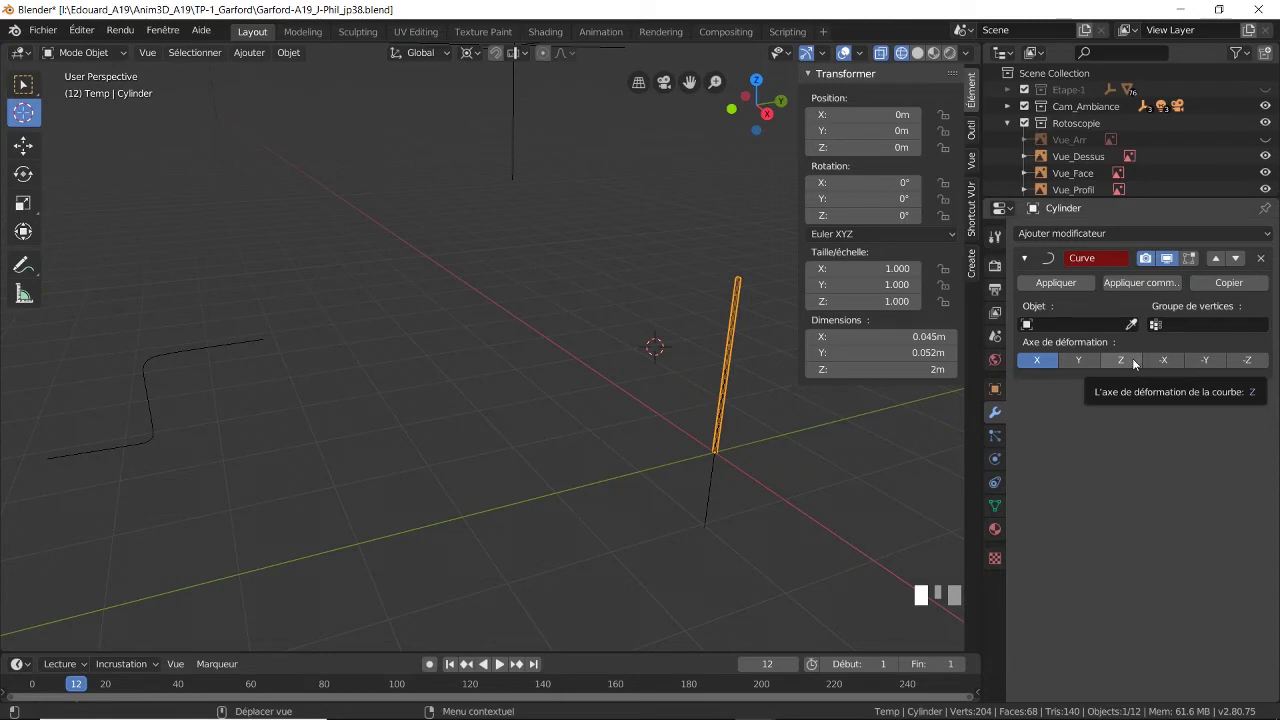
click(1080, 323)
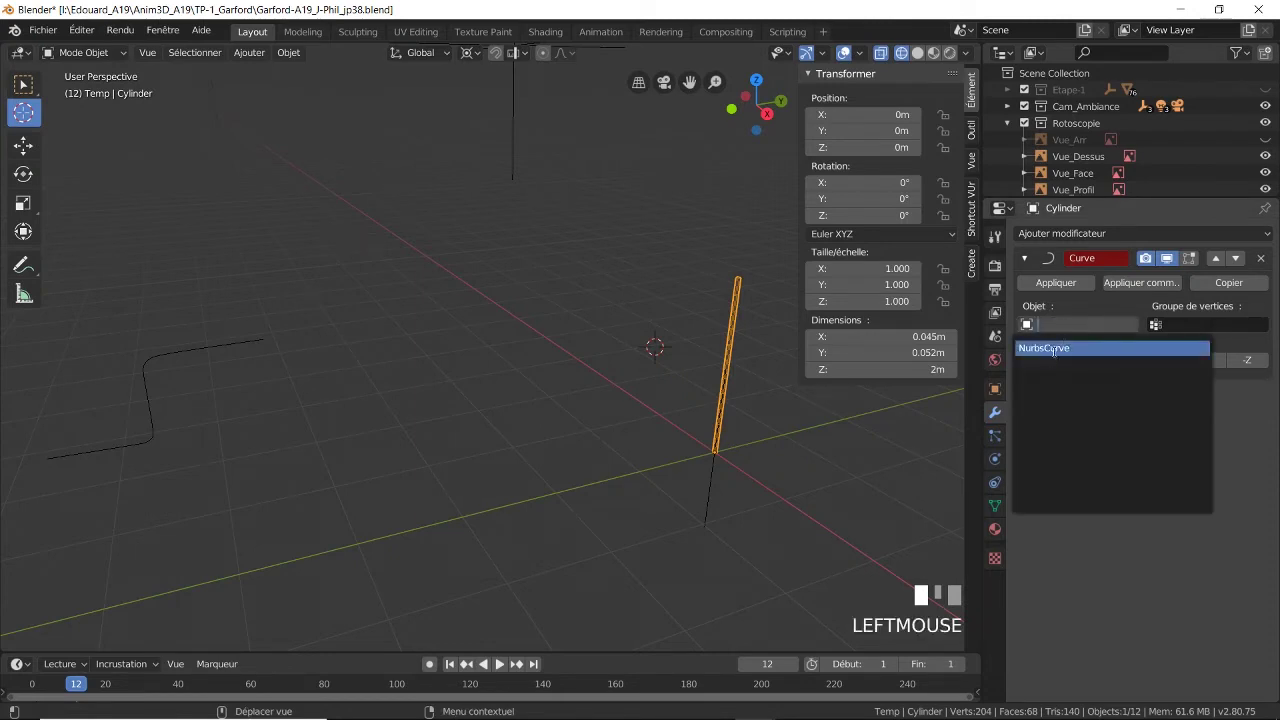
click(1051, 349)
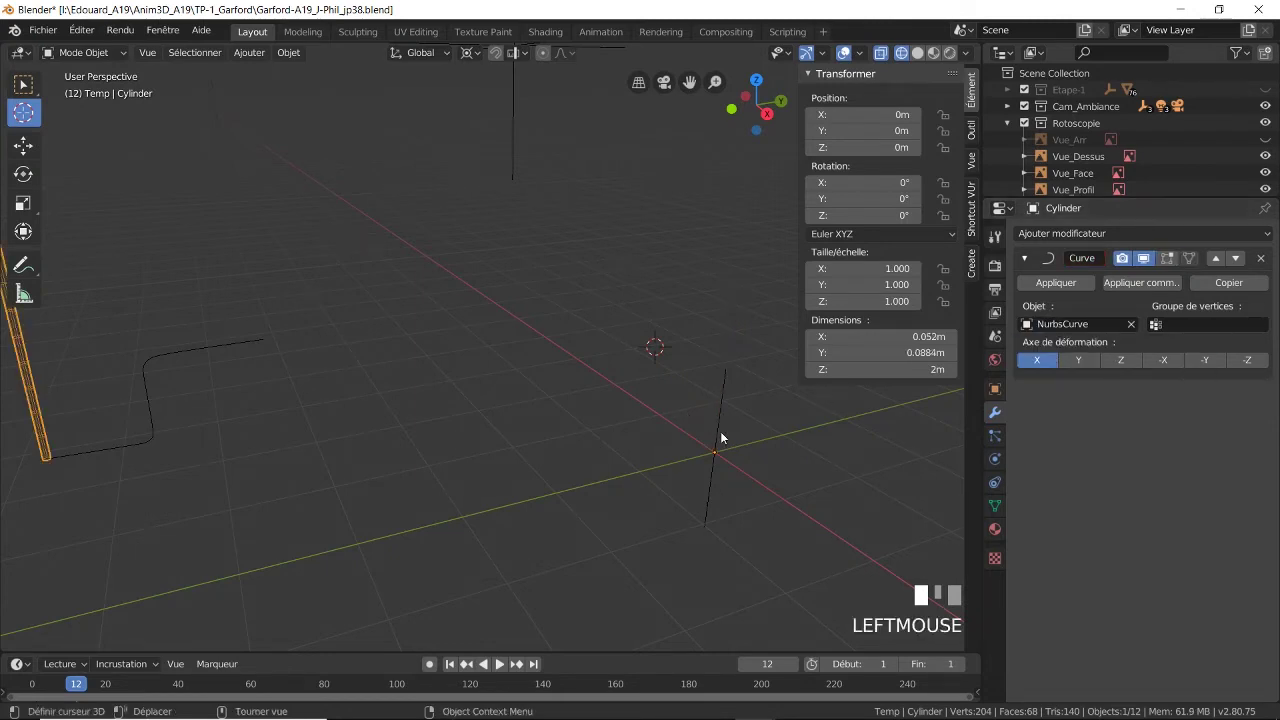
shift+middle_drag(474, 426, 535, 434)
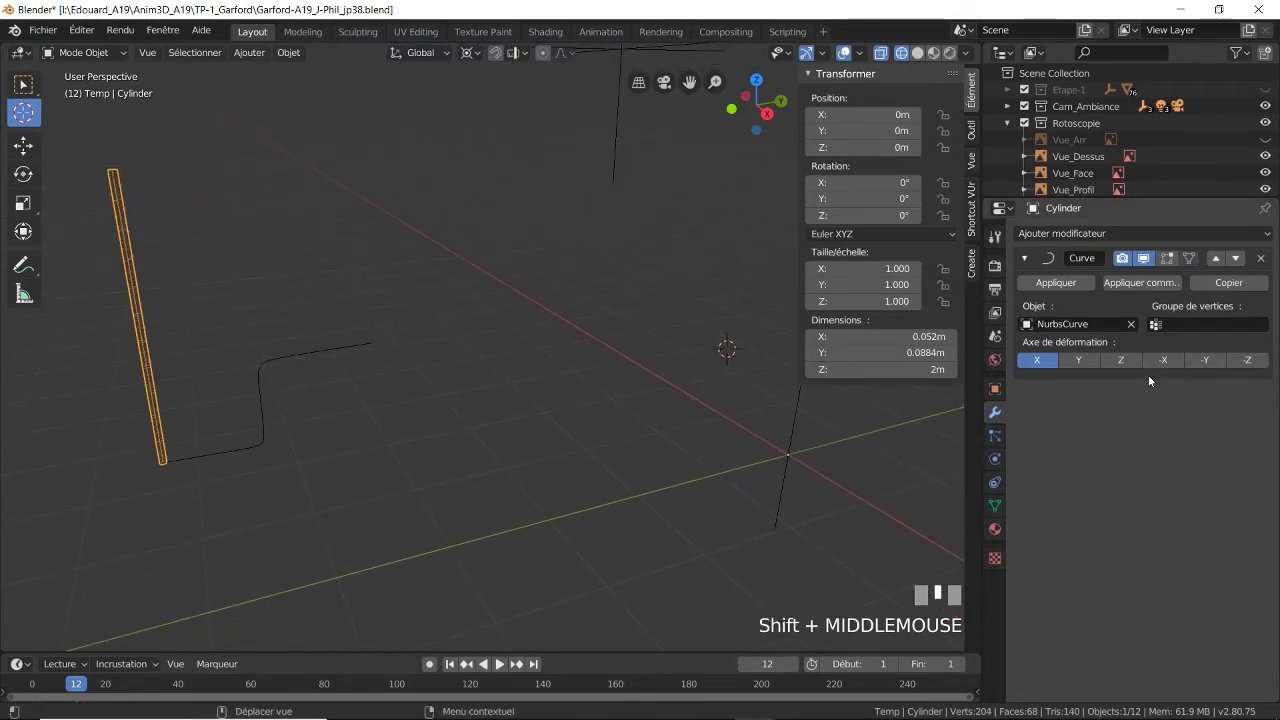
click(1118, 360)
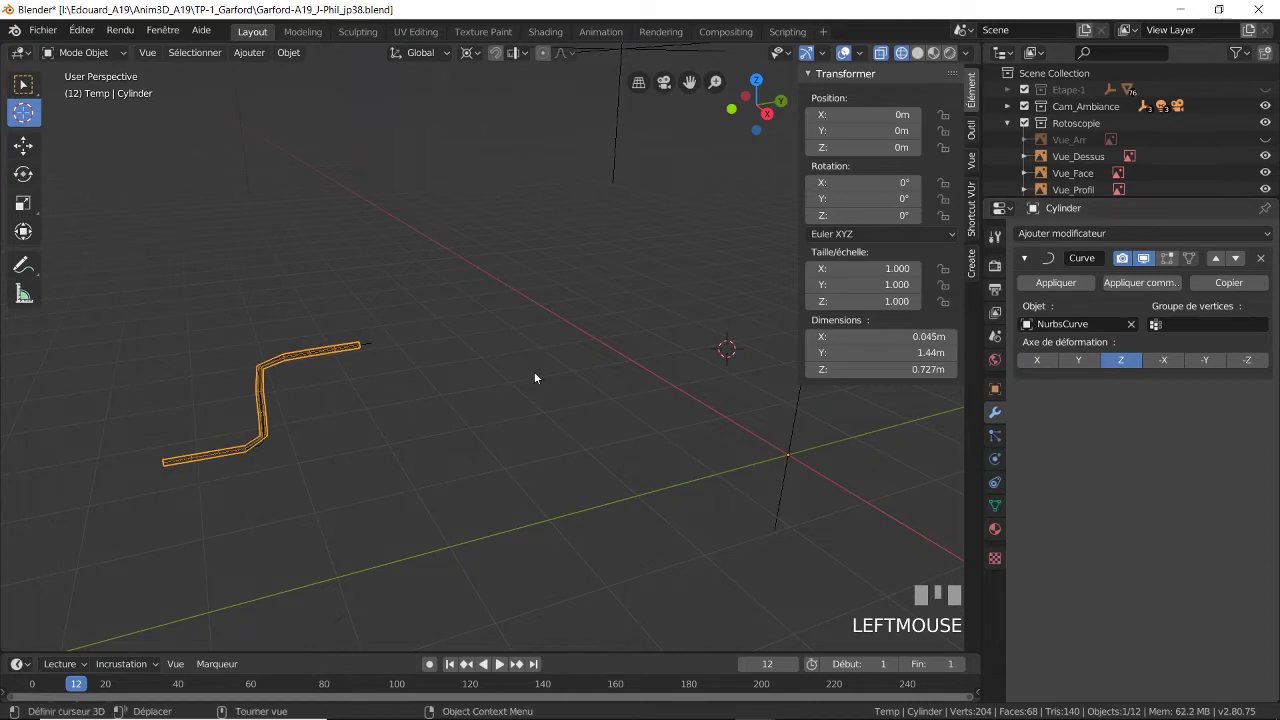
- Set the cylinder's Z position to 0.014 m and its Z scale to 1.031 so the tube follows the curve's full length
middle_drag(565, 276, 658, 254)
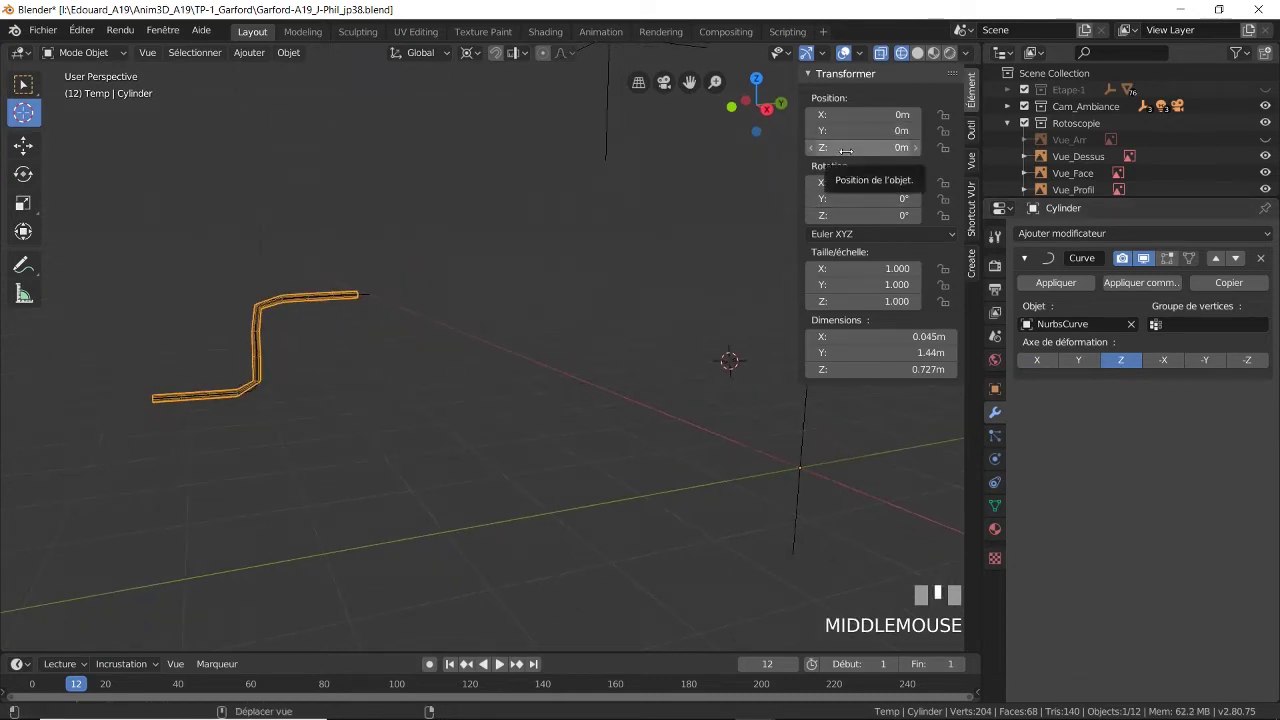
mouse_move(846, 149)
shift+mouse_down()
mouse_move(862, 149)
mouse_move(848, 149)
shift+mouse_up()
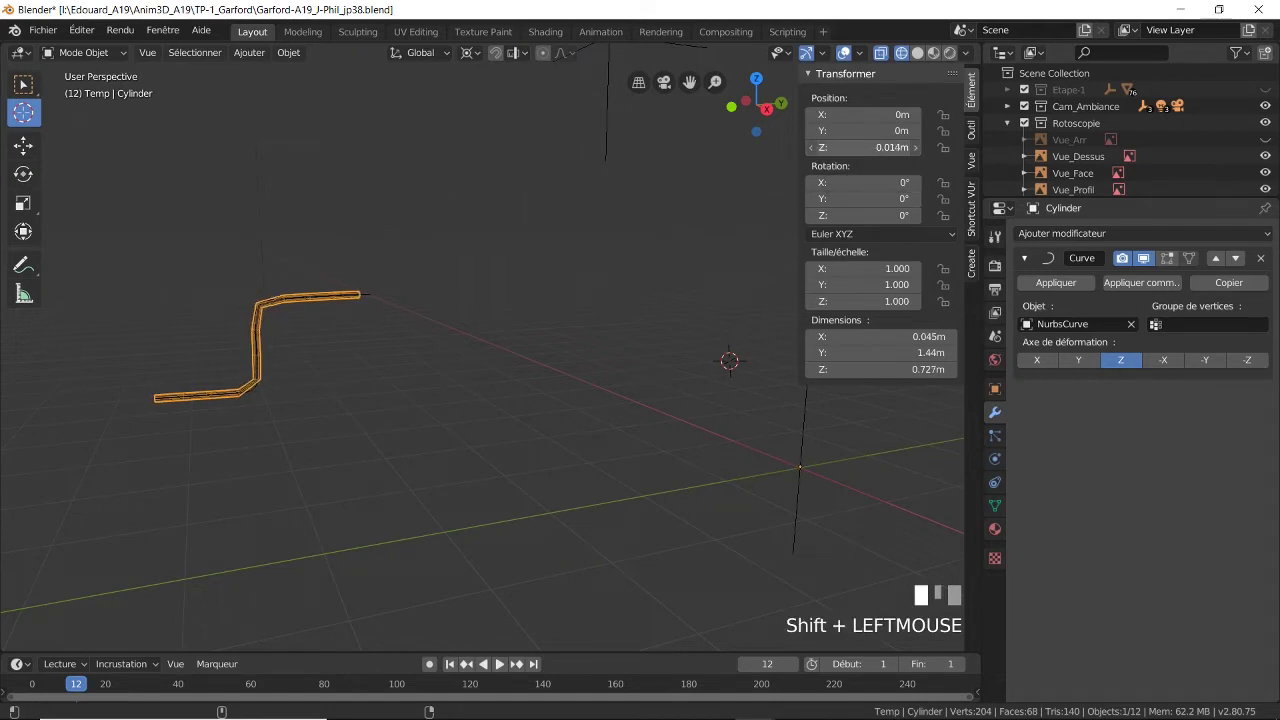
mouse_move(860, 301)
shift+mouse_down()
mouse_move(840, 301)
mouse_move(866, 301)
shift+mouse_up()
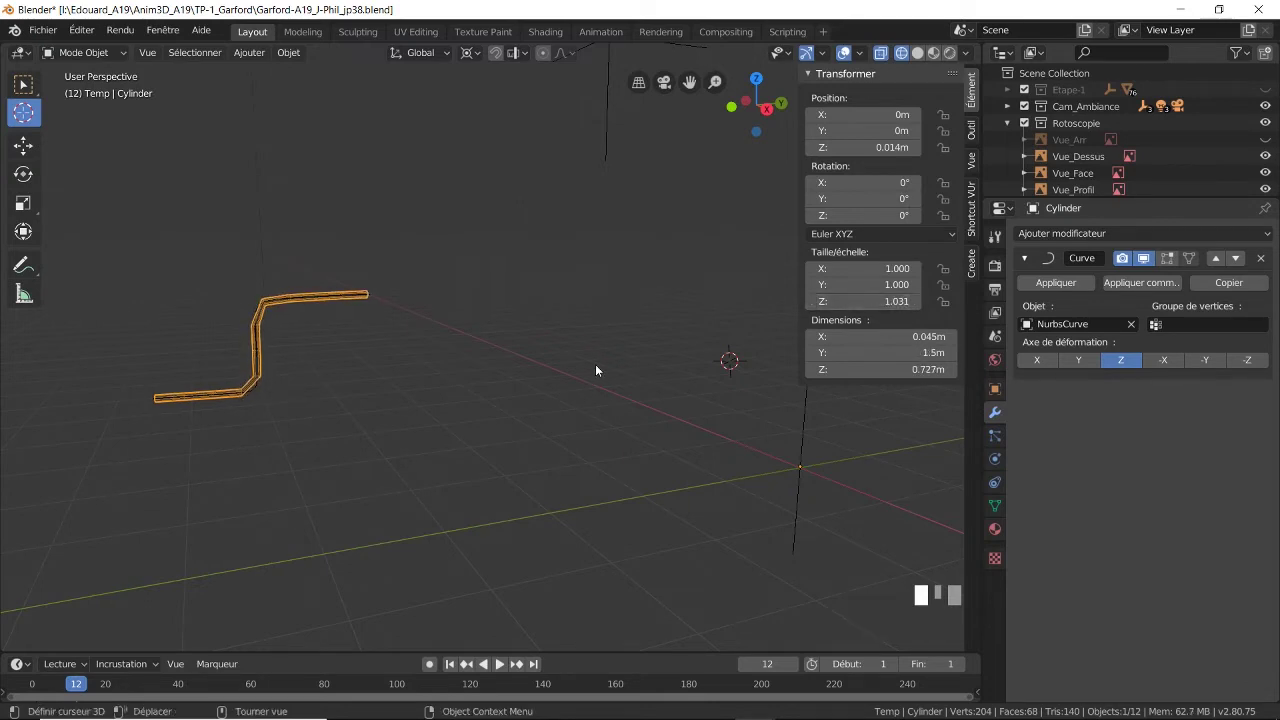
- Switch to the right orthographic view and hide the Rotoscopie collection to isolate the bent tube
key(KP_3)
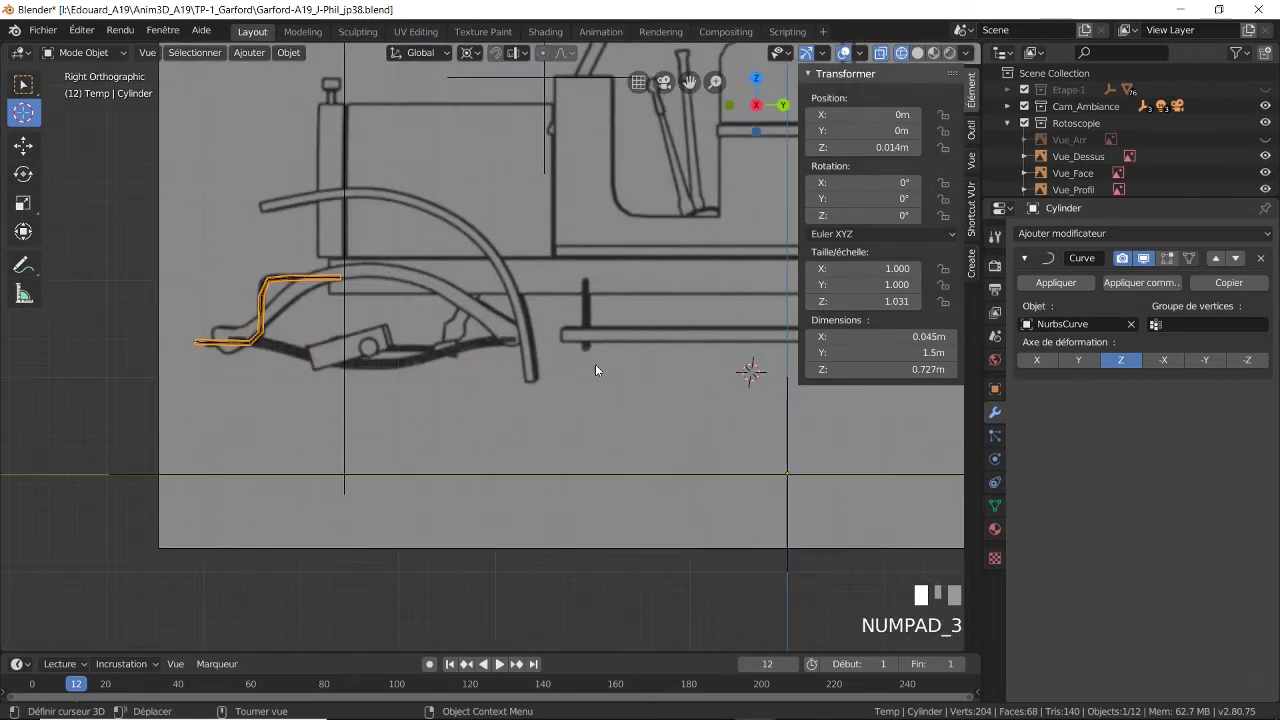
click(1265, 123)
scroll(264, 298, up, 5)
shift+middle_drag(264, 298, 423, 308)
scroll(351, 378, up, 1)
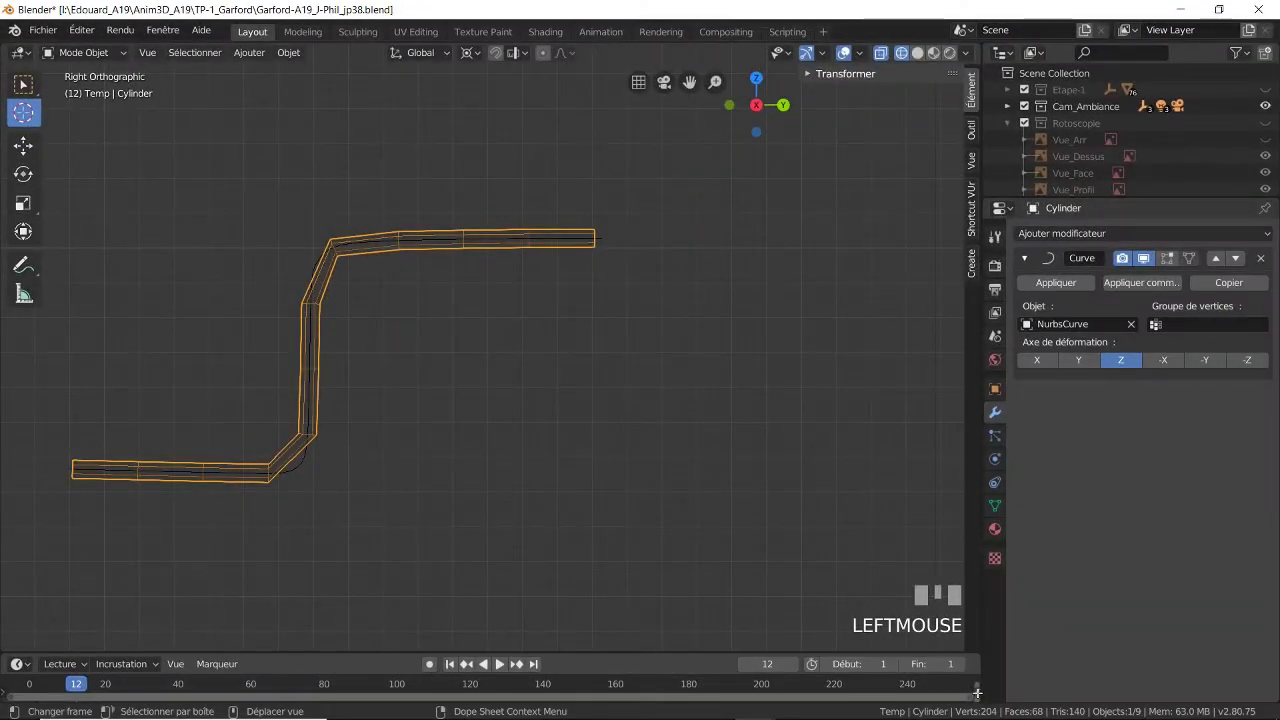
- Split the 3D viewport into two side-by-side views and enter Edit Mode, framing the straight cylinder in the second view
drag(977, 692, 588, 597)
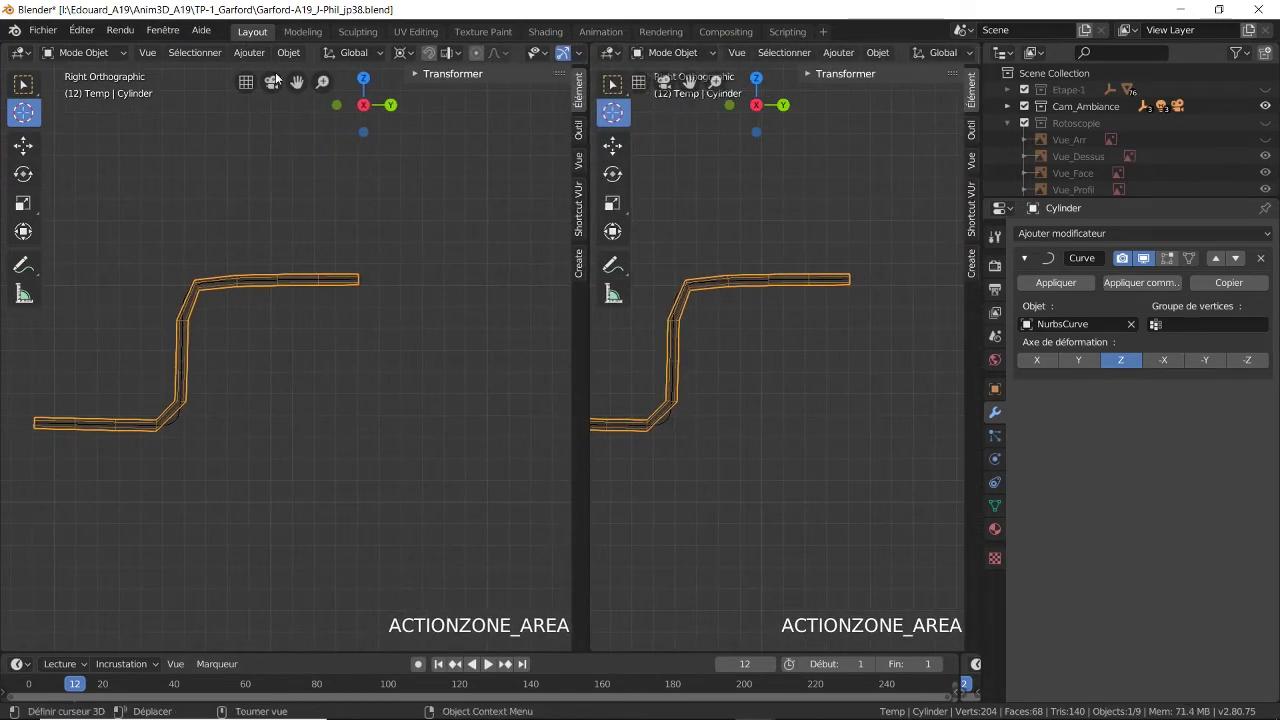
click(106, 54)
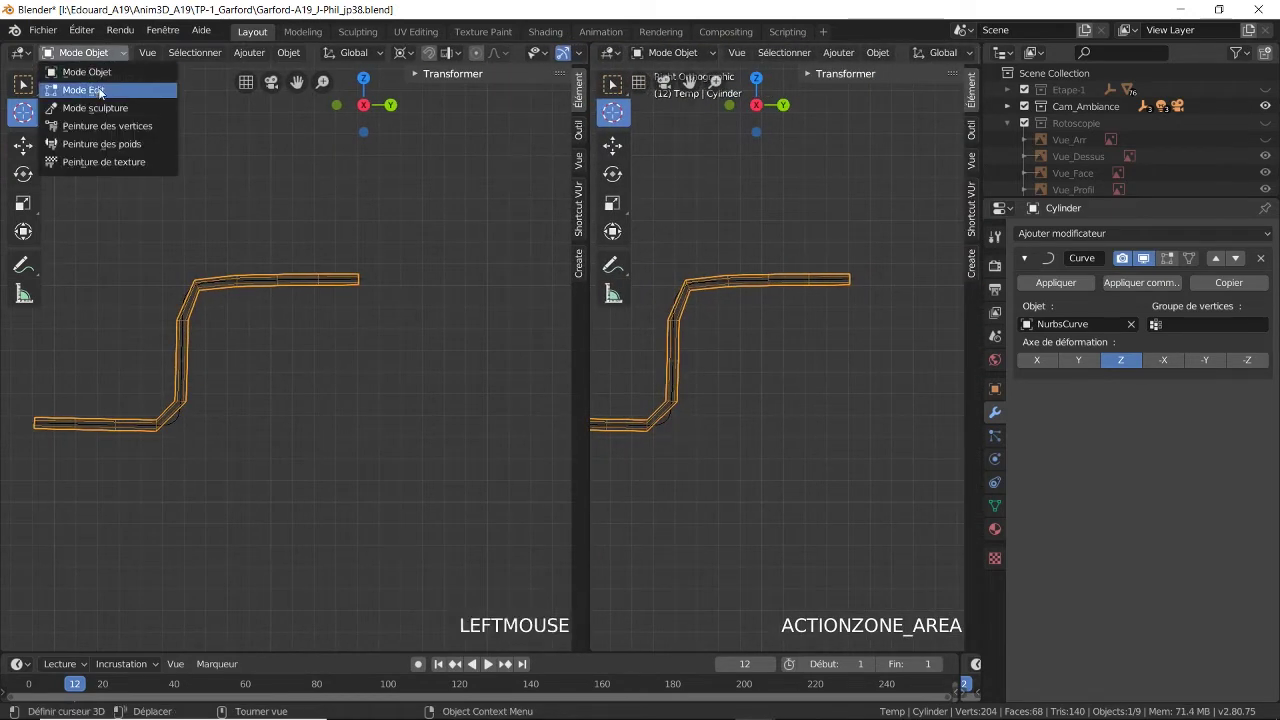
click(100, 90)
scroll(794, 347, down, 3)
shift+middle_drag(794, 347, 867, 375)
shift+middle_drag(762, 402, 902, 438)
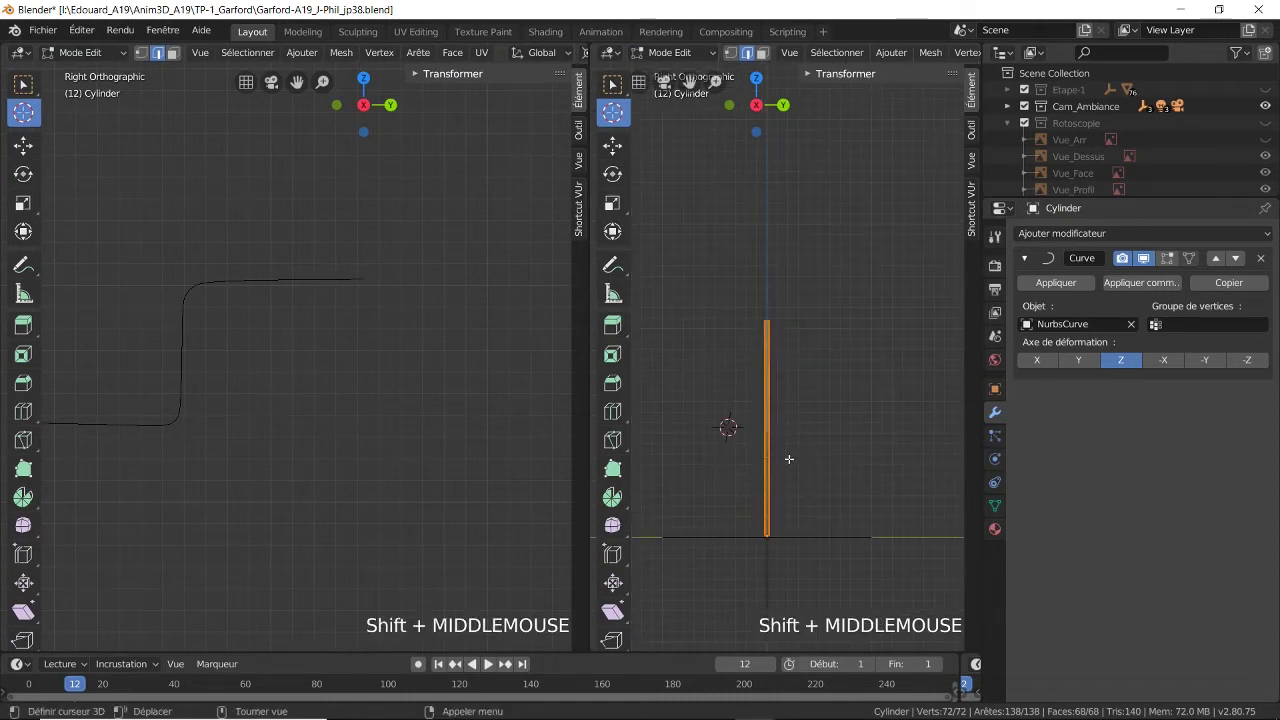
scroll(789, 459, up, 4)
shift+middle_drag(789, 459, 851, 357)
scroll(853, 312, down, 1)
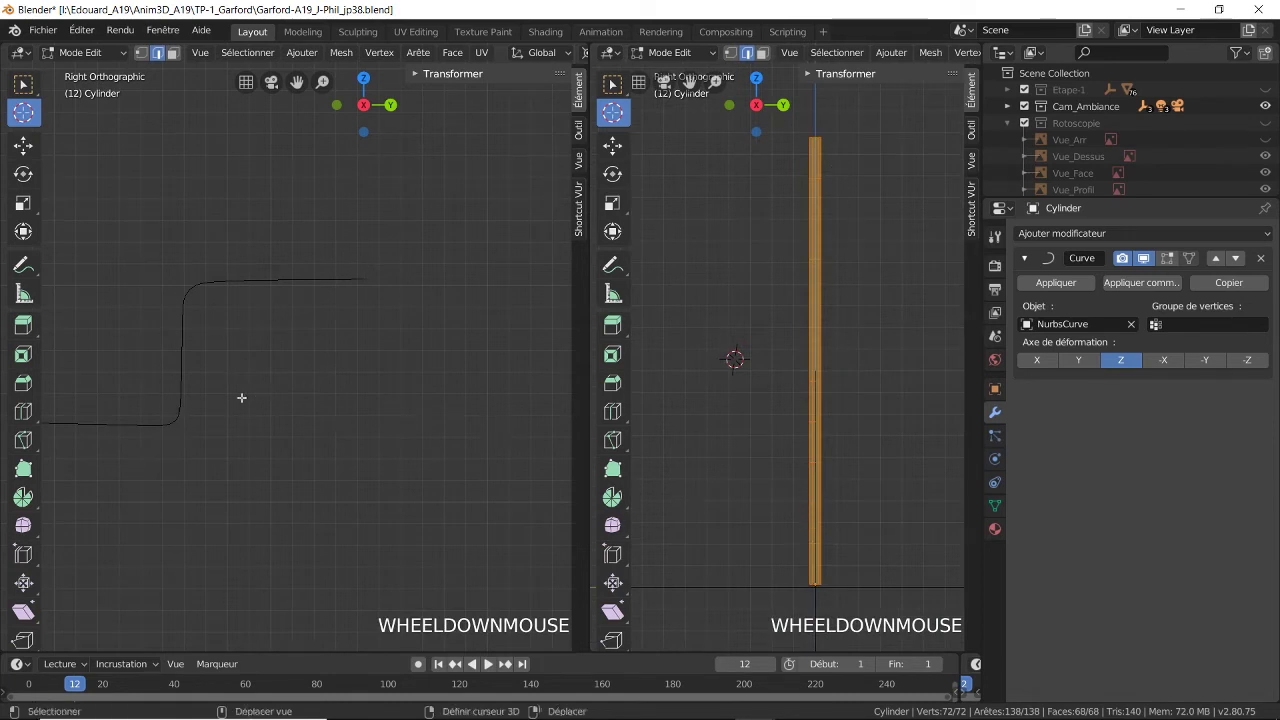
- Enable the Curve modifier's display in Edit Mode and switch to vertex selection
shift+middle_drag(240, 397, 306, 414)
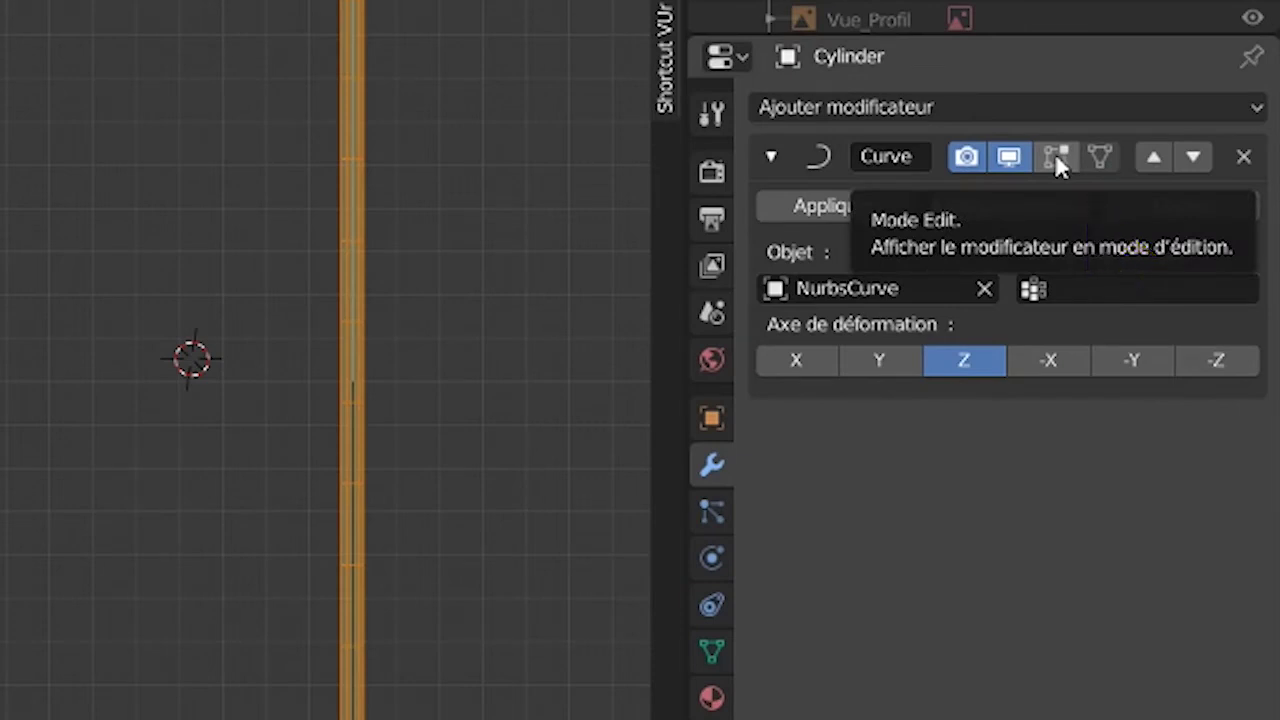
click(1055, 153)
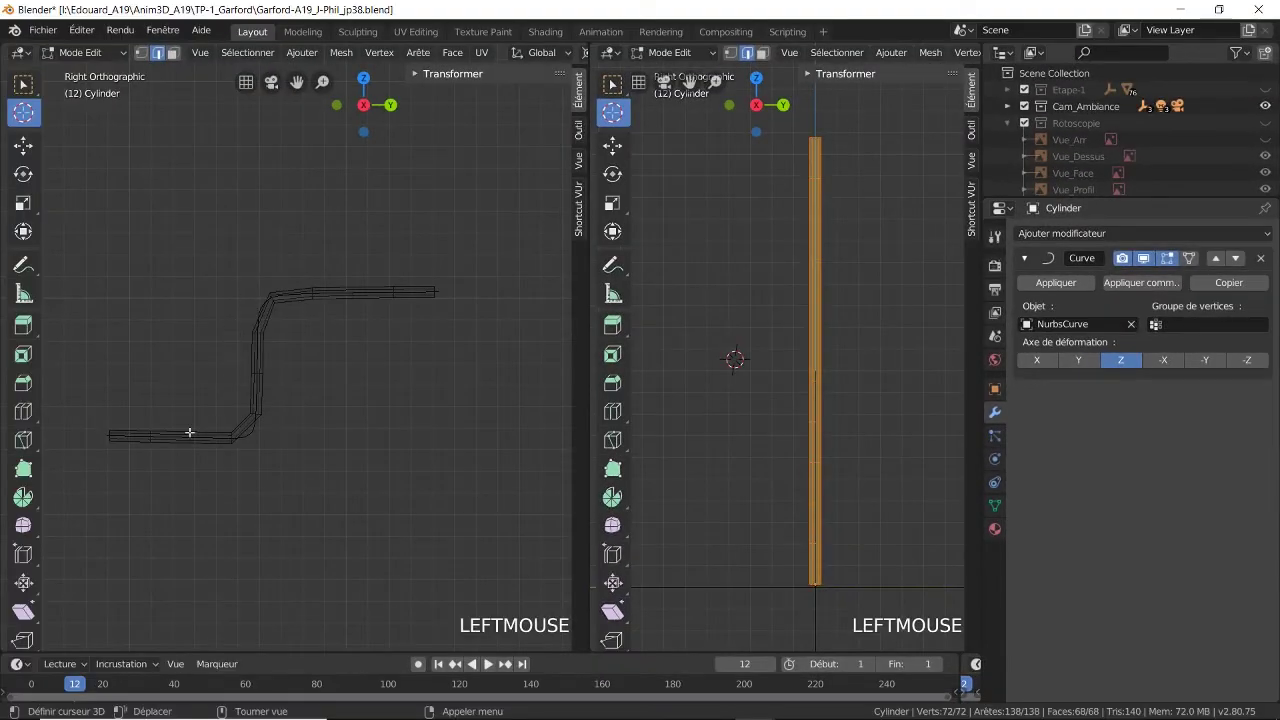
scroll(205, 450, up, 2)
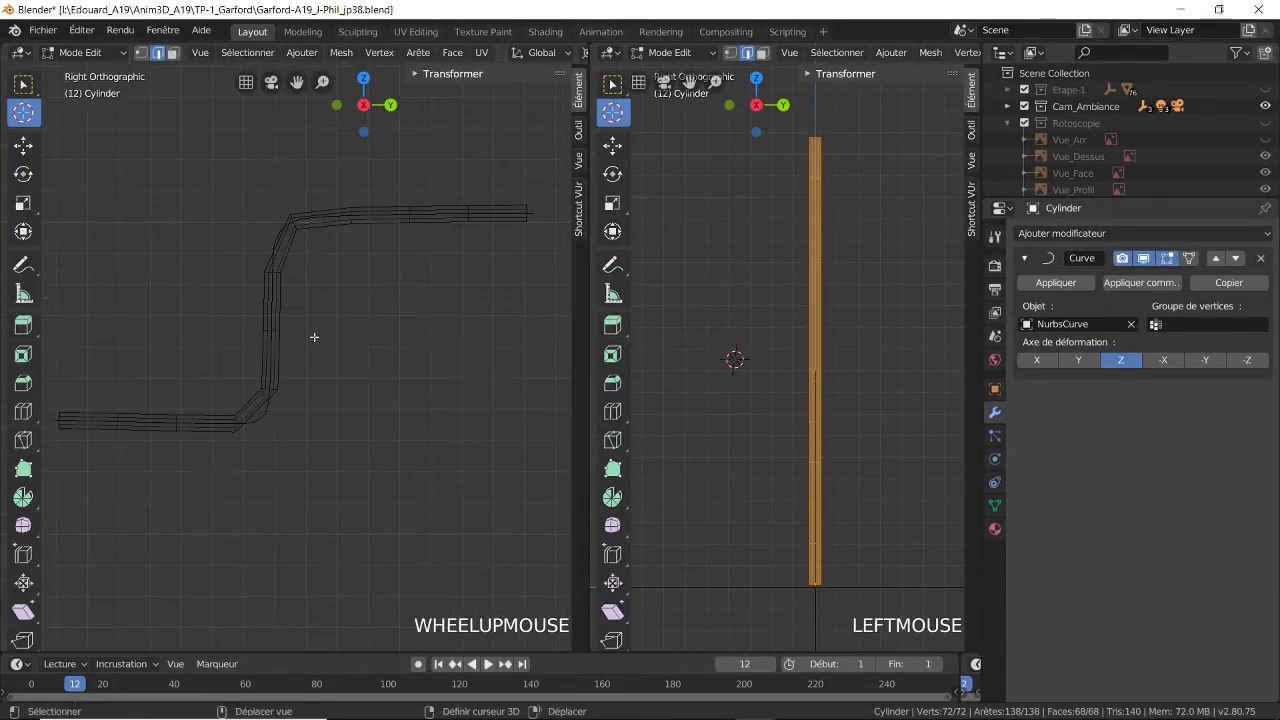
shift+middle_drag(314, 337, 322, 387)
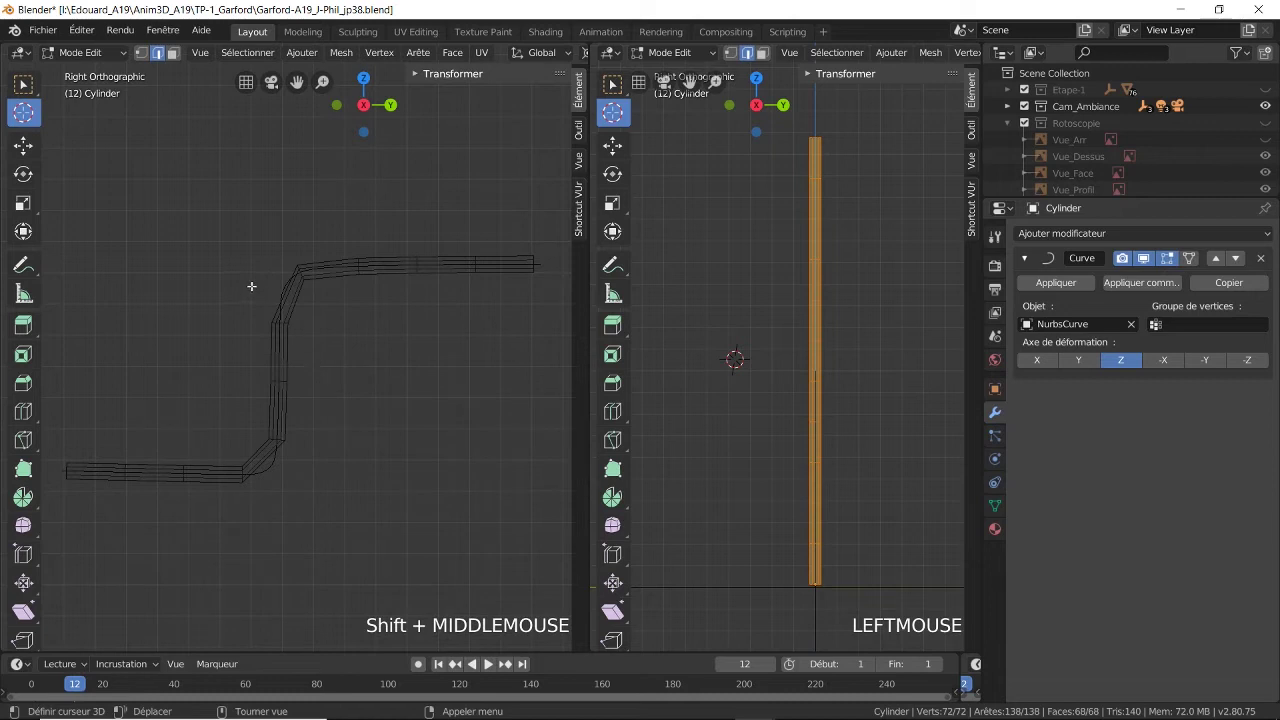
click(141, 52)
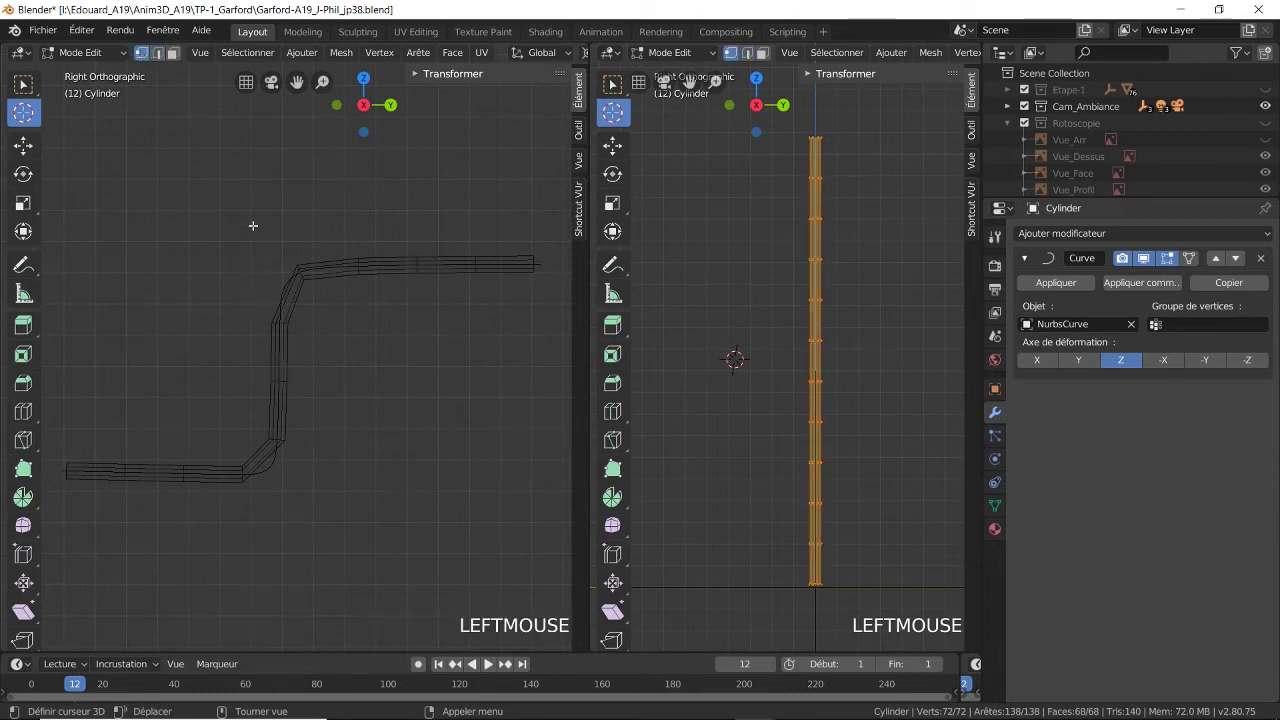
- Try to box-select the vertices on the curve-deformed tube
key(b)
drag(206, 194, 506, 516)
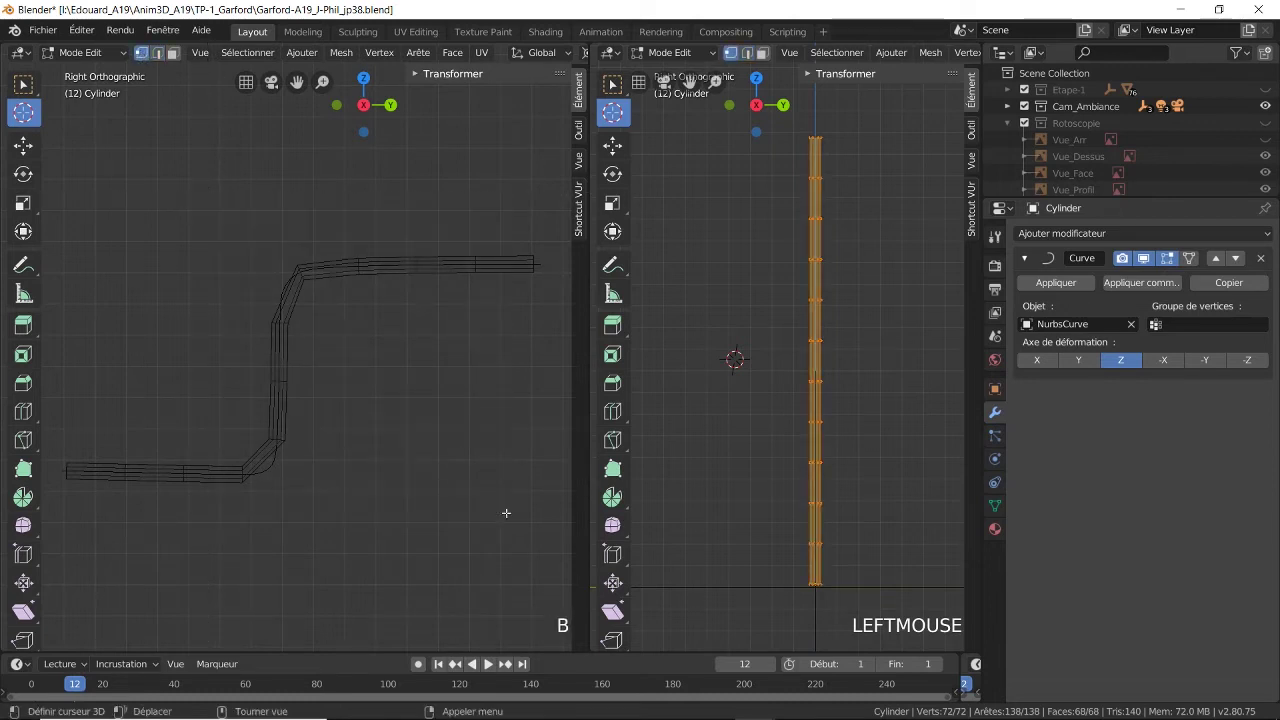
key(b)
drag(200, 191, 496, 522)
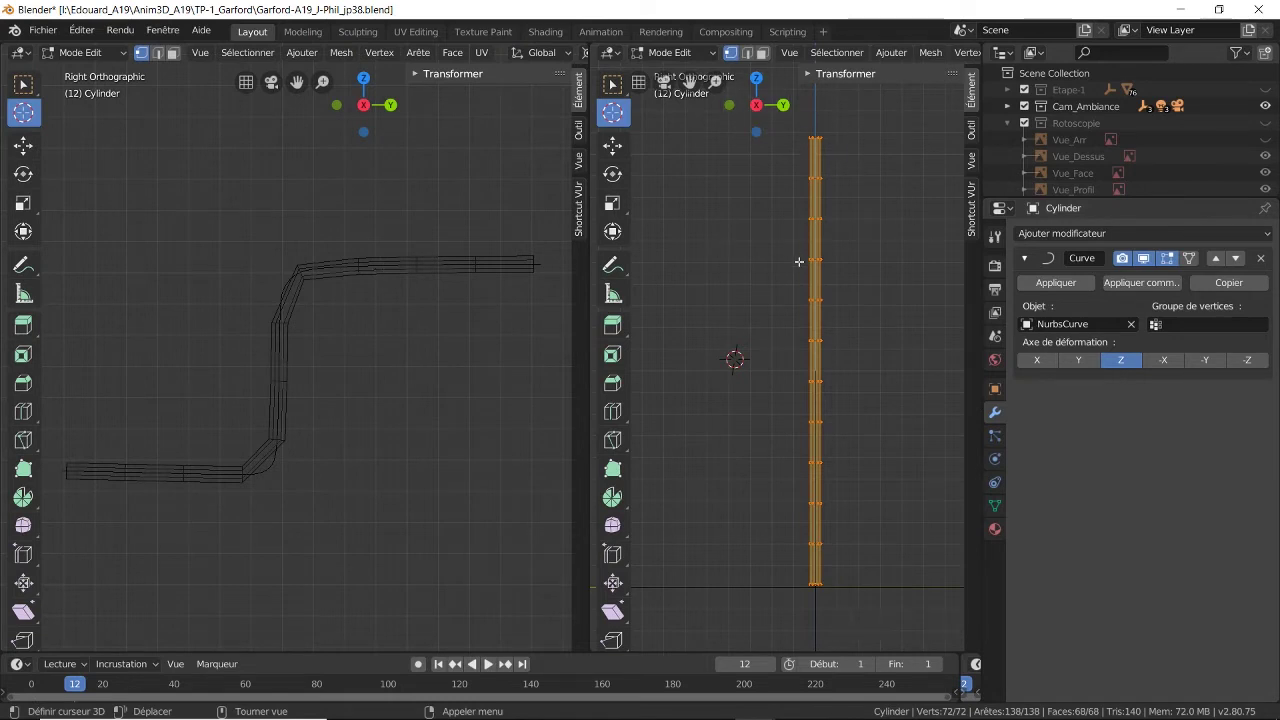
- Deselect everything and box-select the straight cylinder's second to sixth vertex rings from its upper end
key(alt+a)
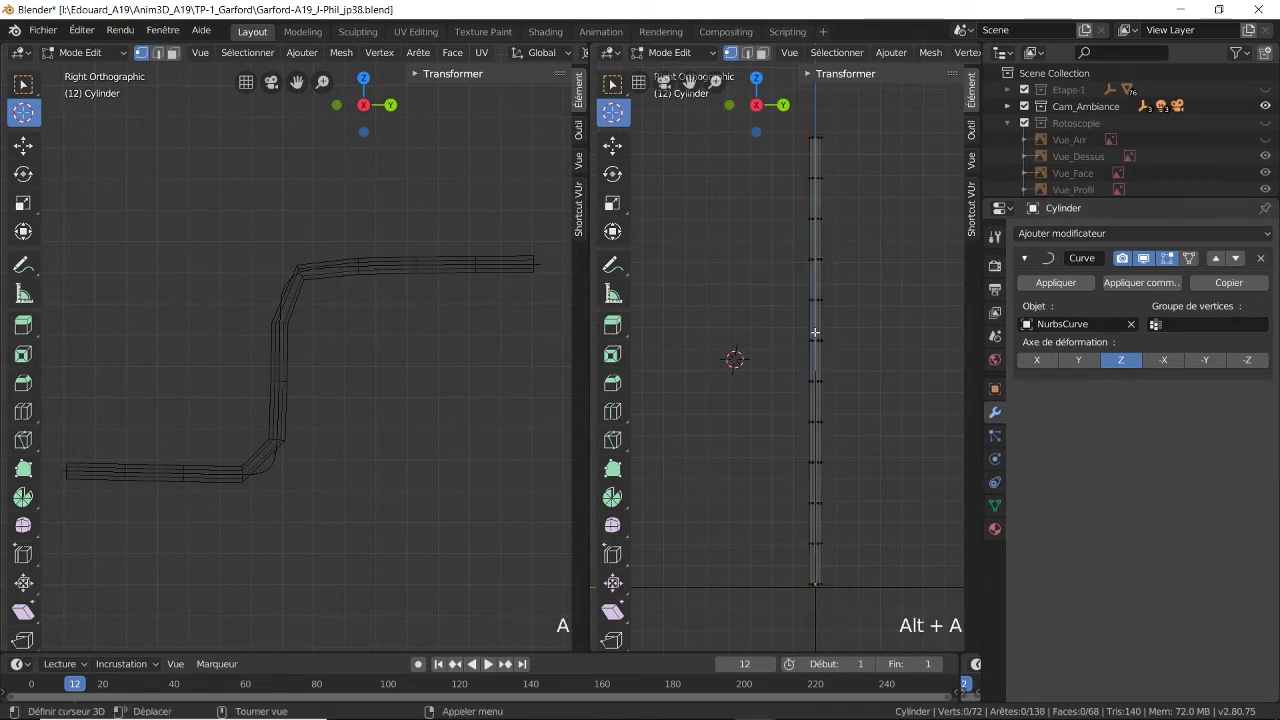
key(b)
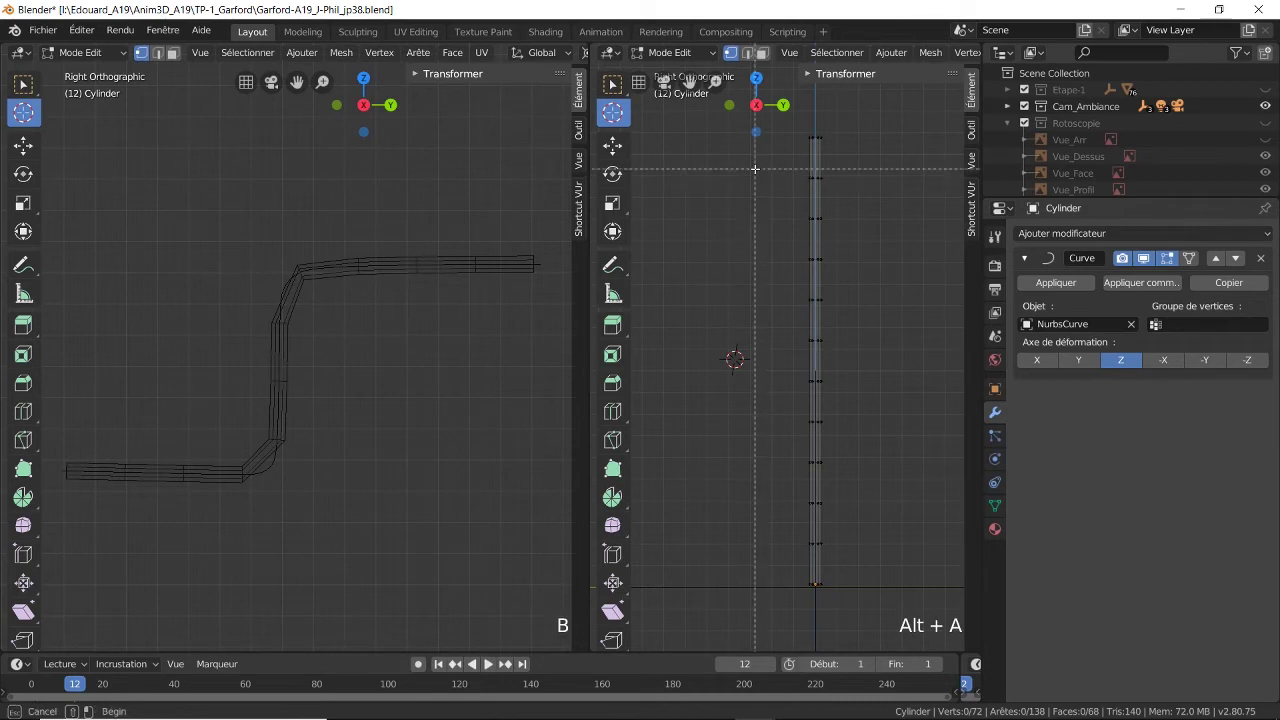
drag(754, 167, 919, 367)
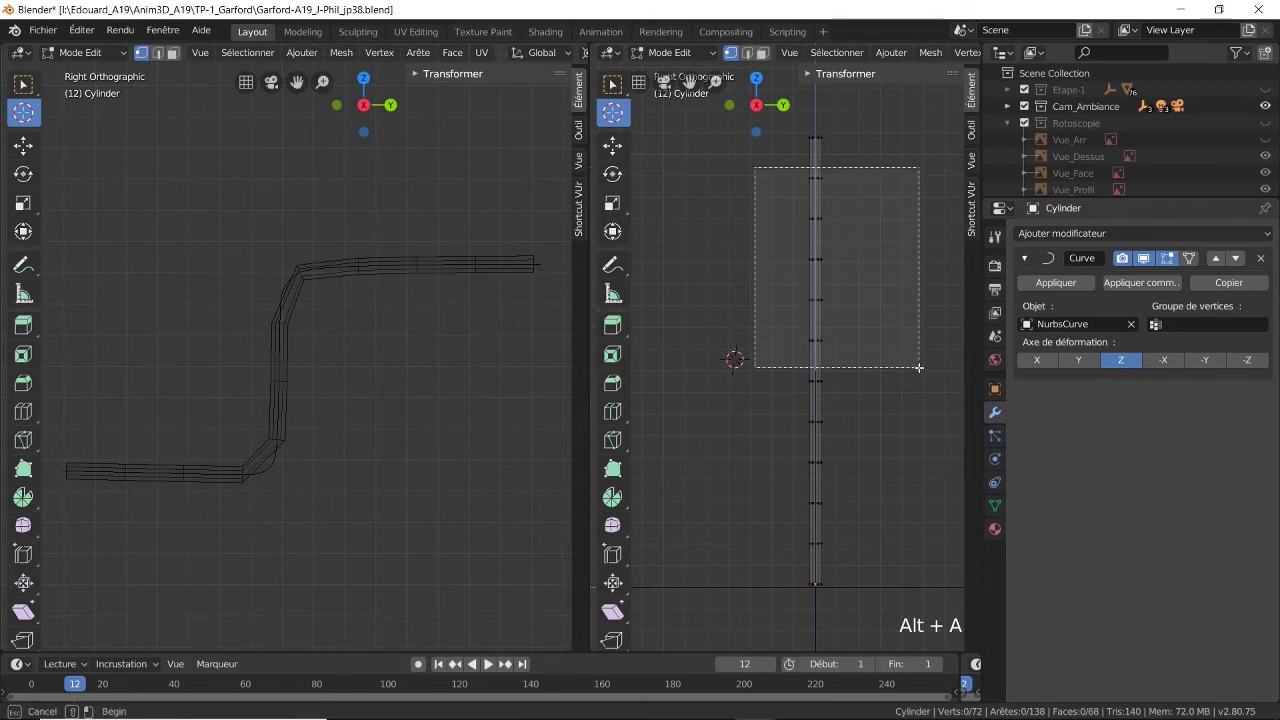
drag(919, 367, 918, 366)
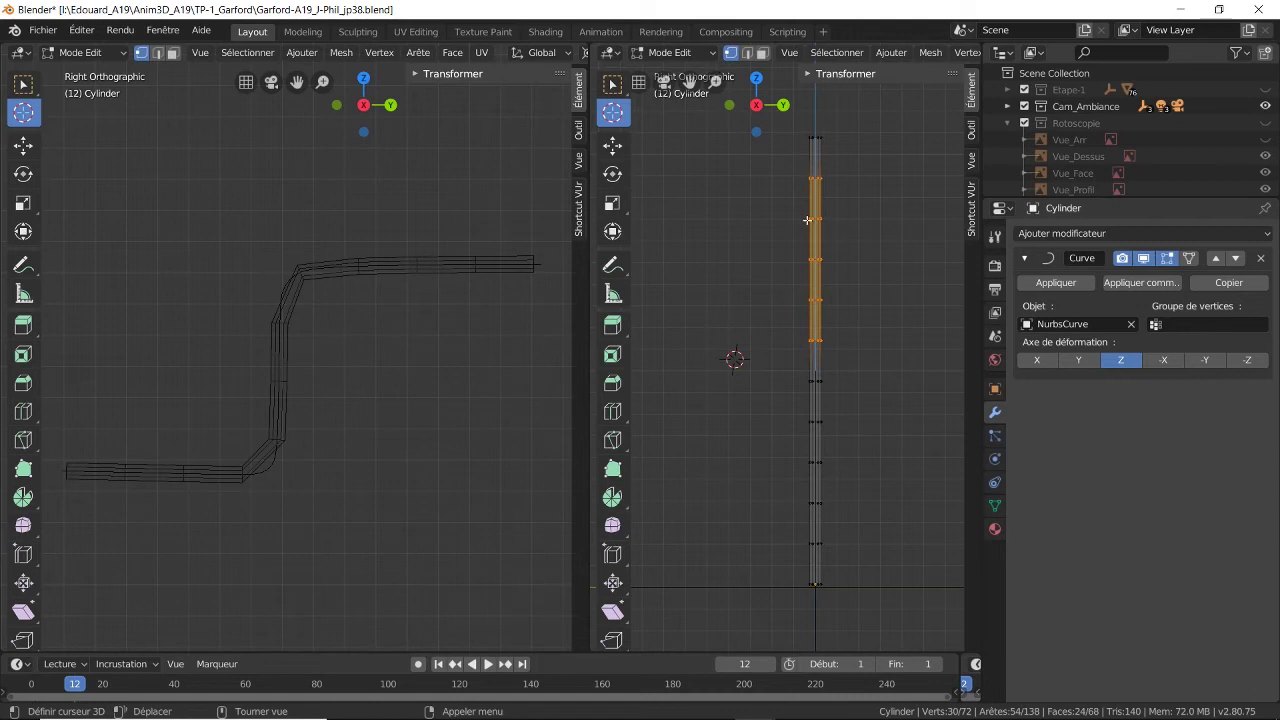
- Scale the five selected rings closer together along Z about their bounding box centre and move them down into the upper bend
key(period)
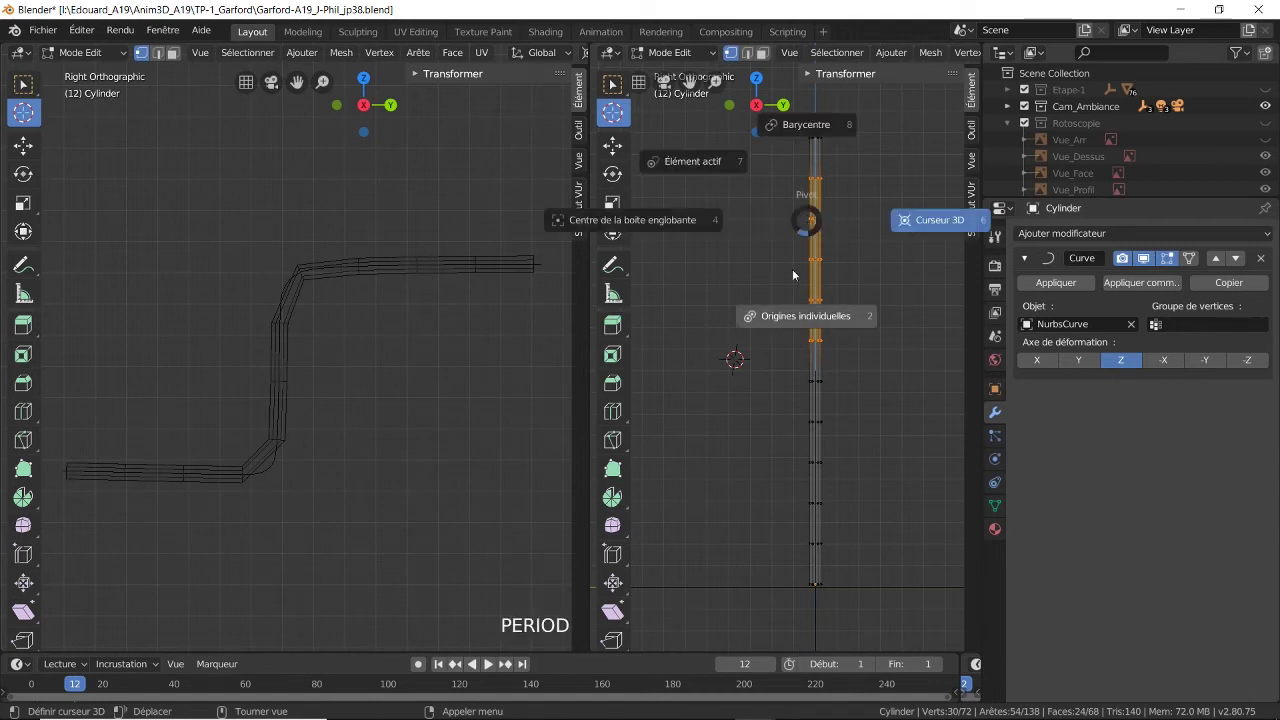
click(651, 224)
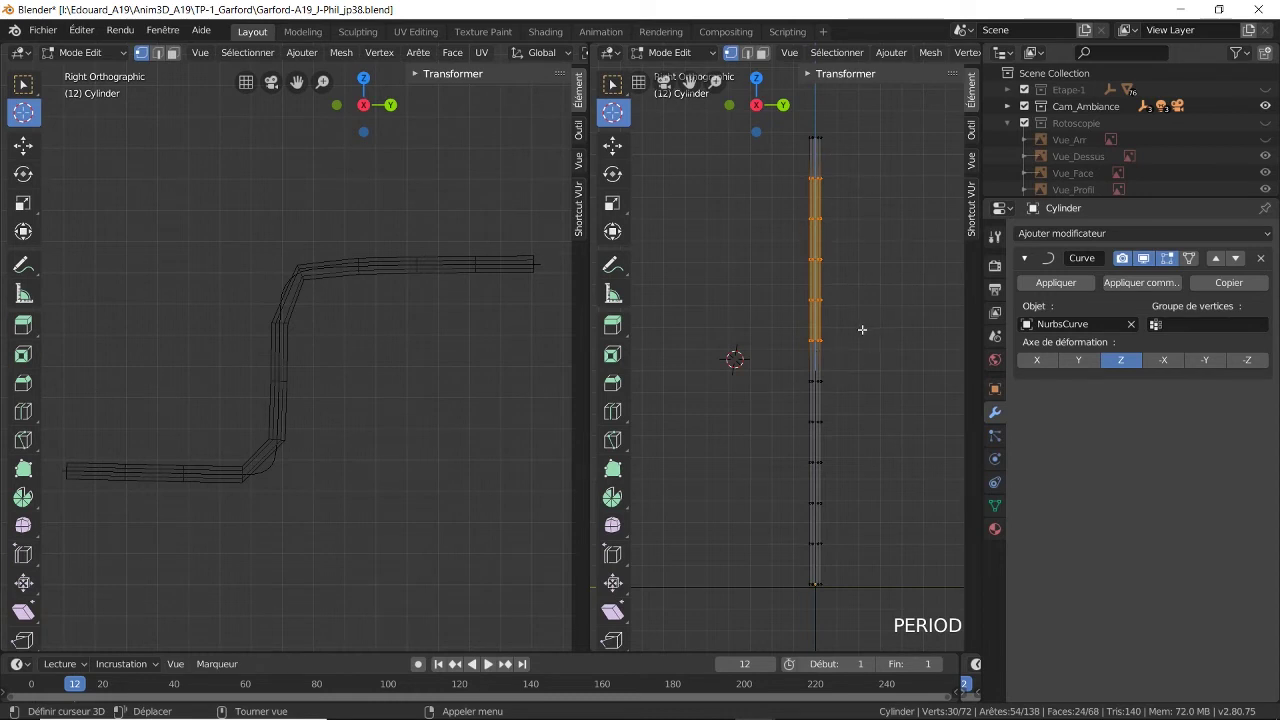
key(s)
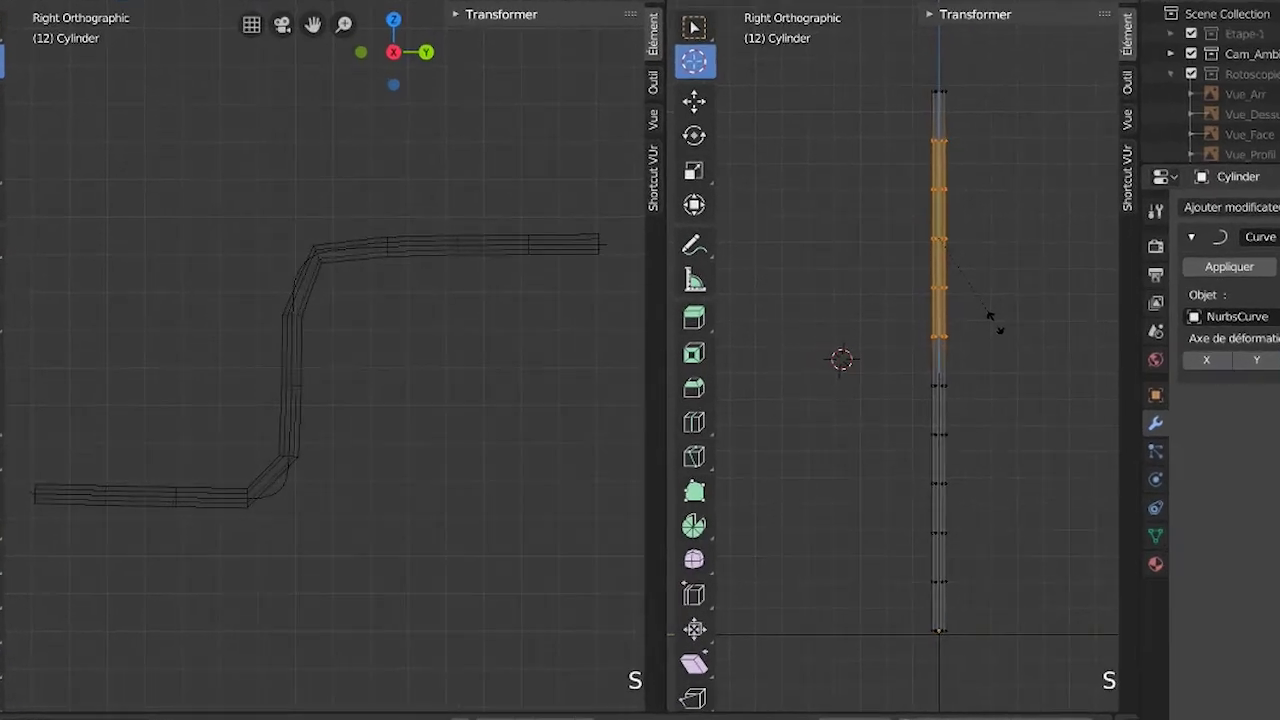
key(z)
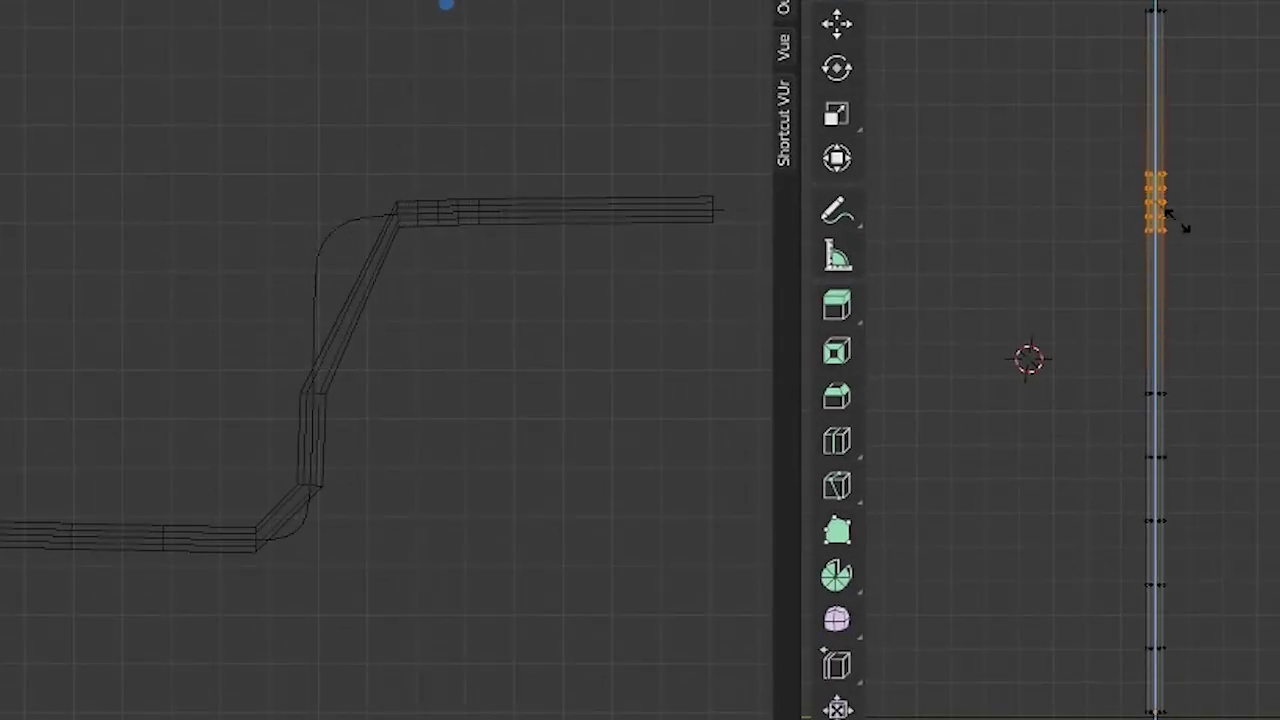
click(1177, 216)
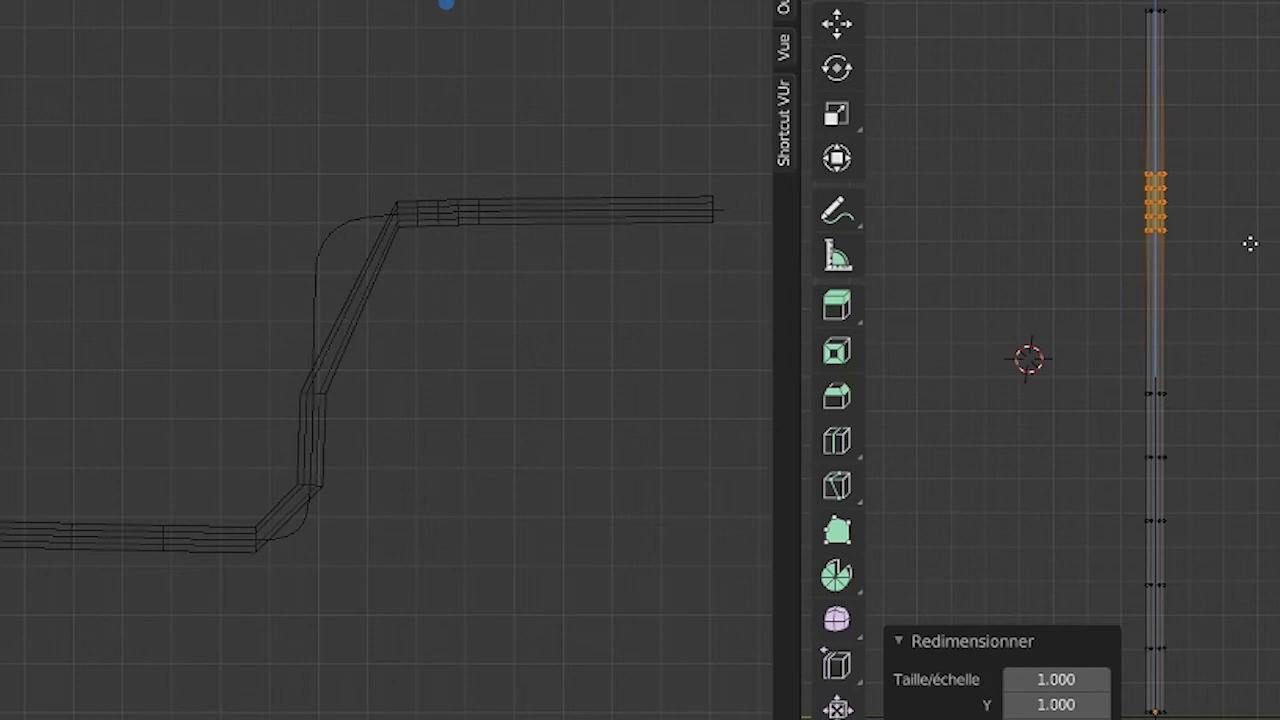
key(z)
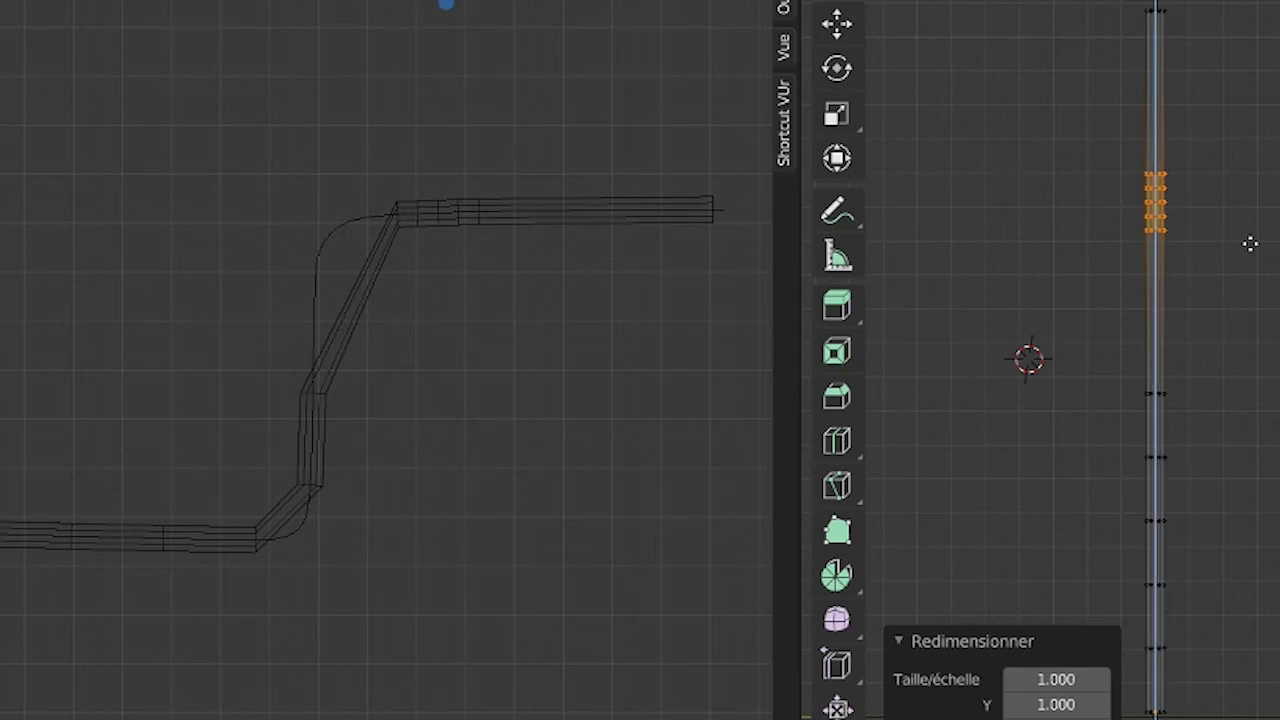
click(1241, 317)
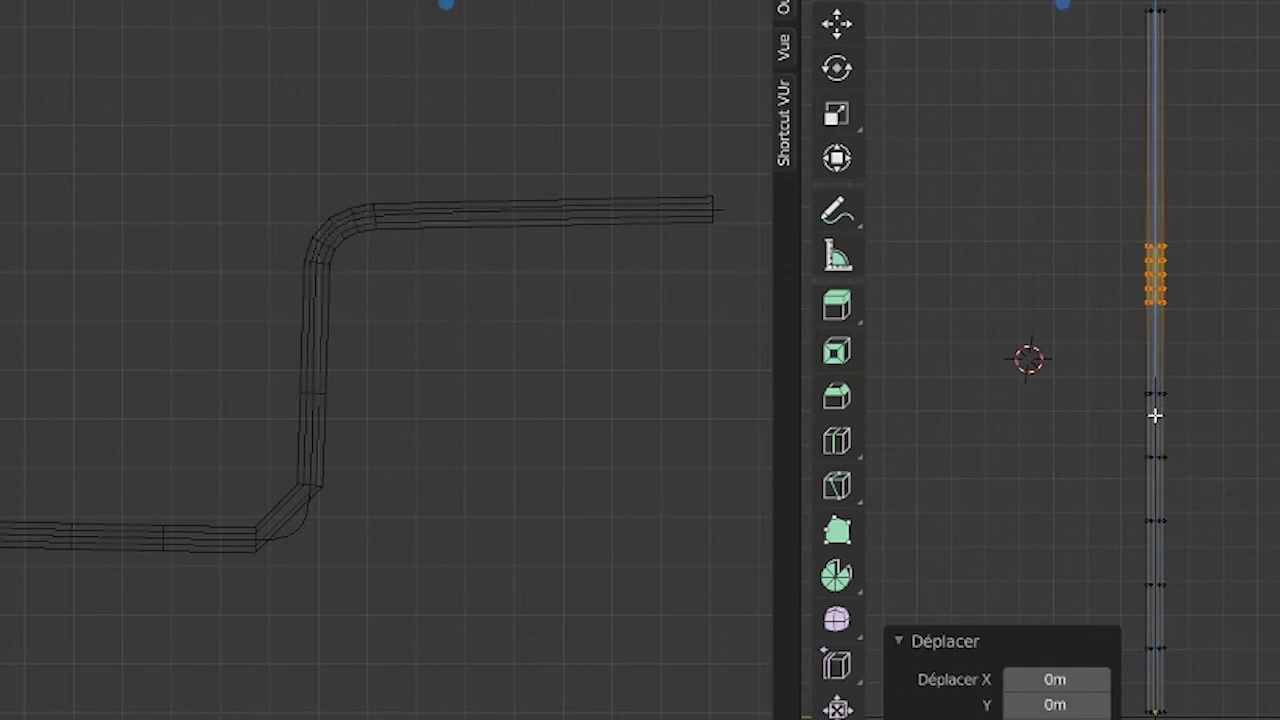
- Select the straight cylinder's next five rings, squeeze them together along Z and move them up 0.117 m into the lower bend
key(alt+a)
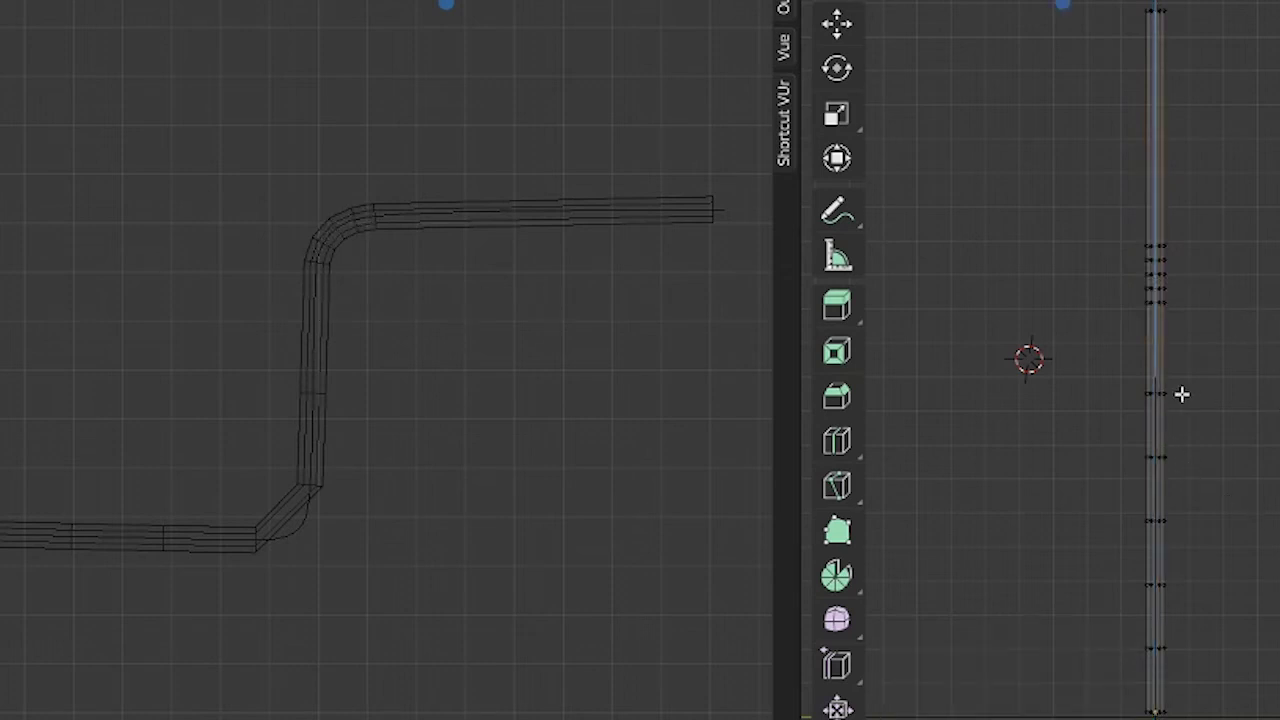
key(b)
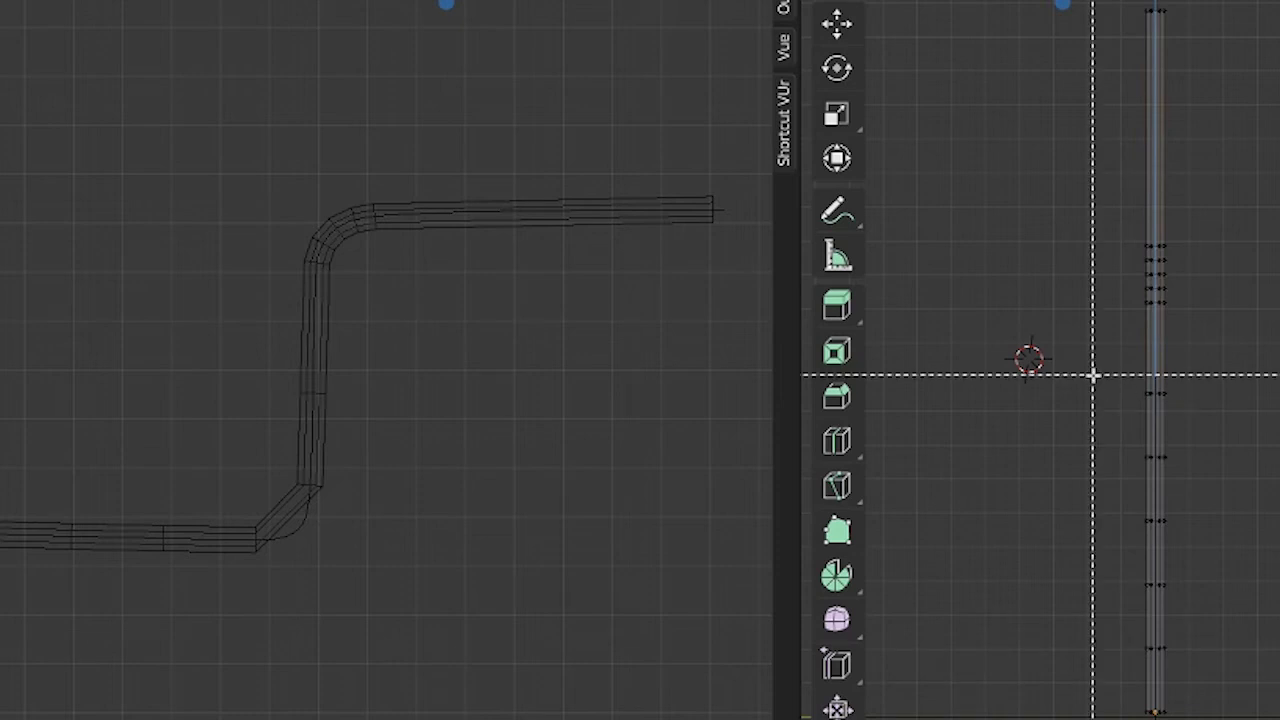
drag(1091, 374, 1279, 668)
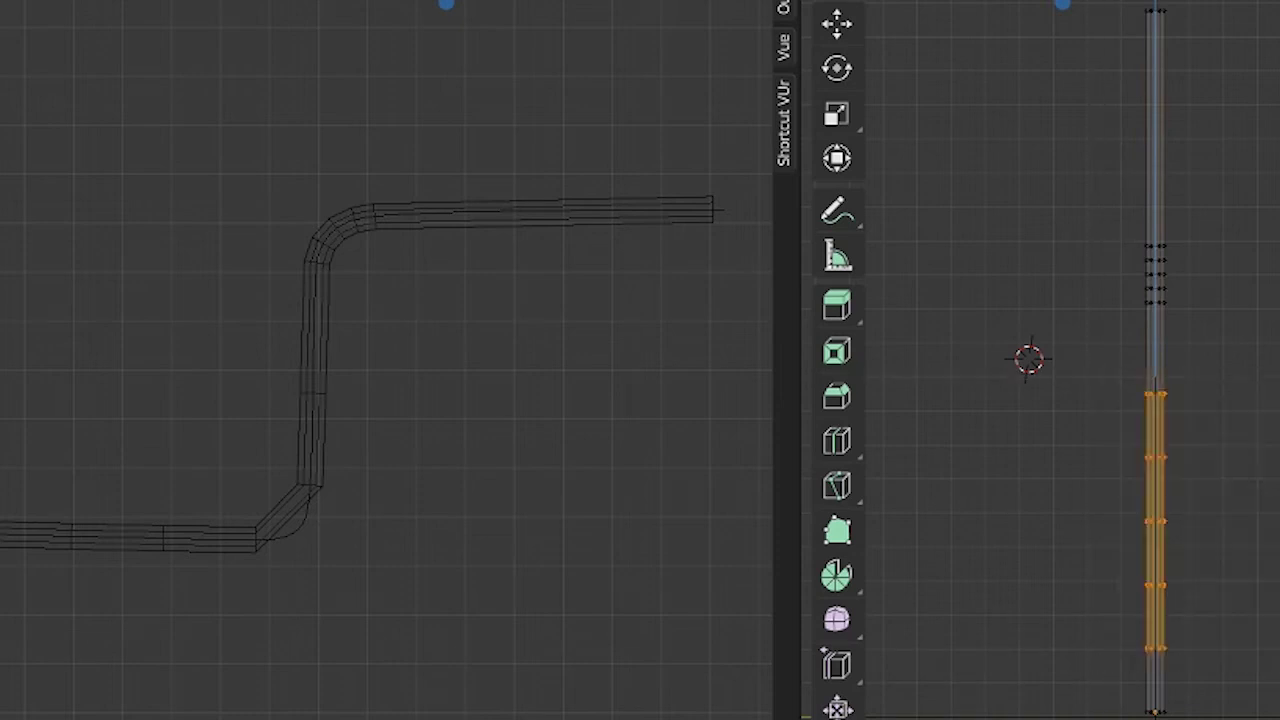
key(s)
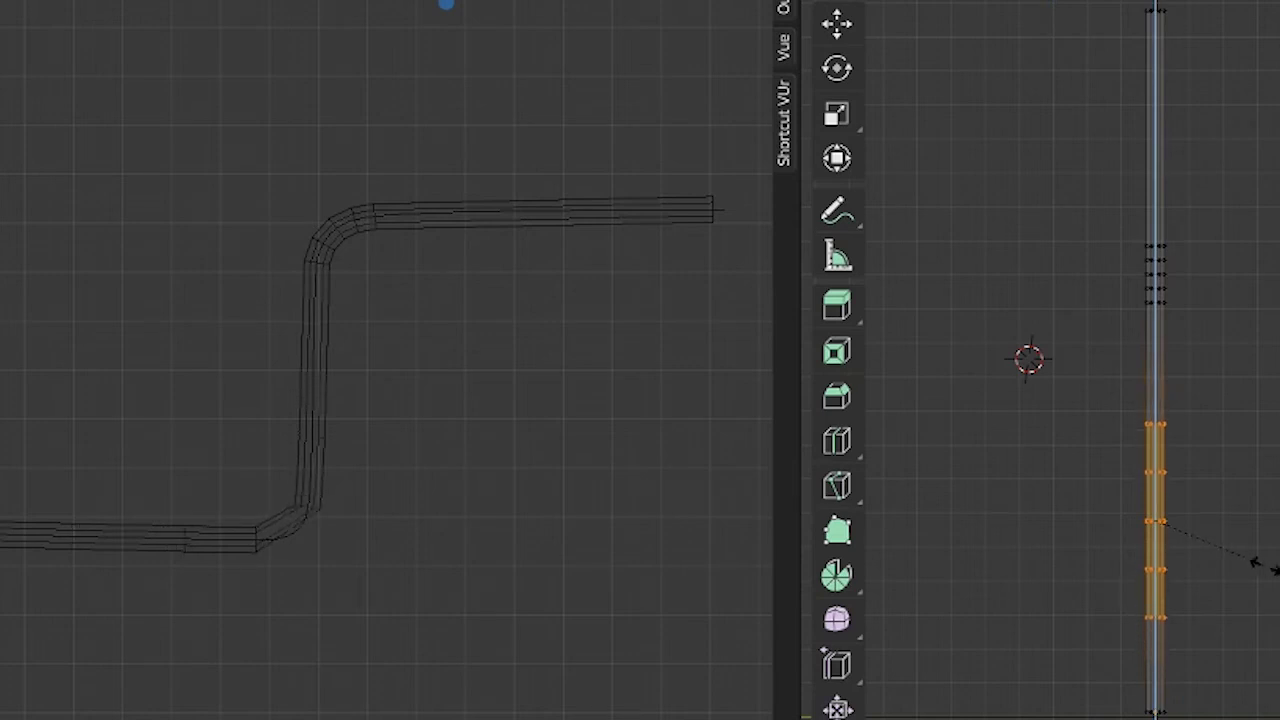
click(1194, 524)
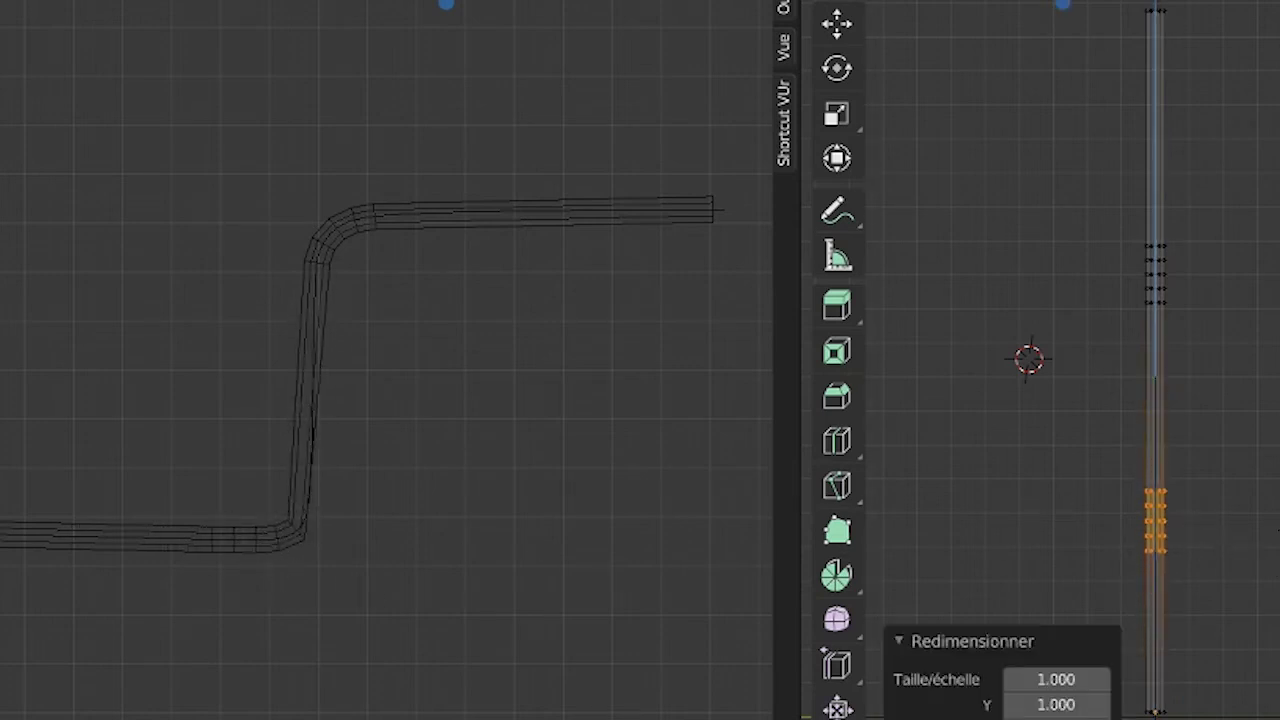
key(g)
key(z)
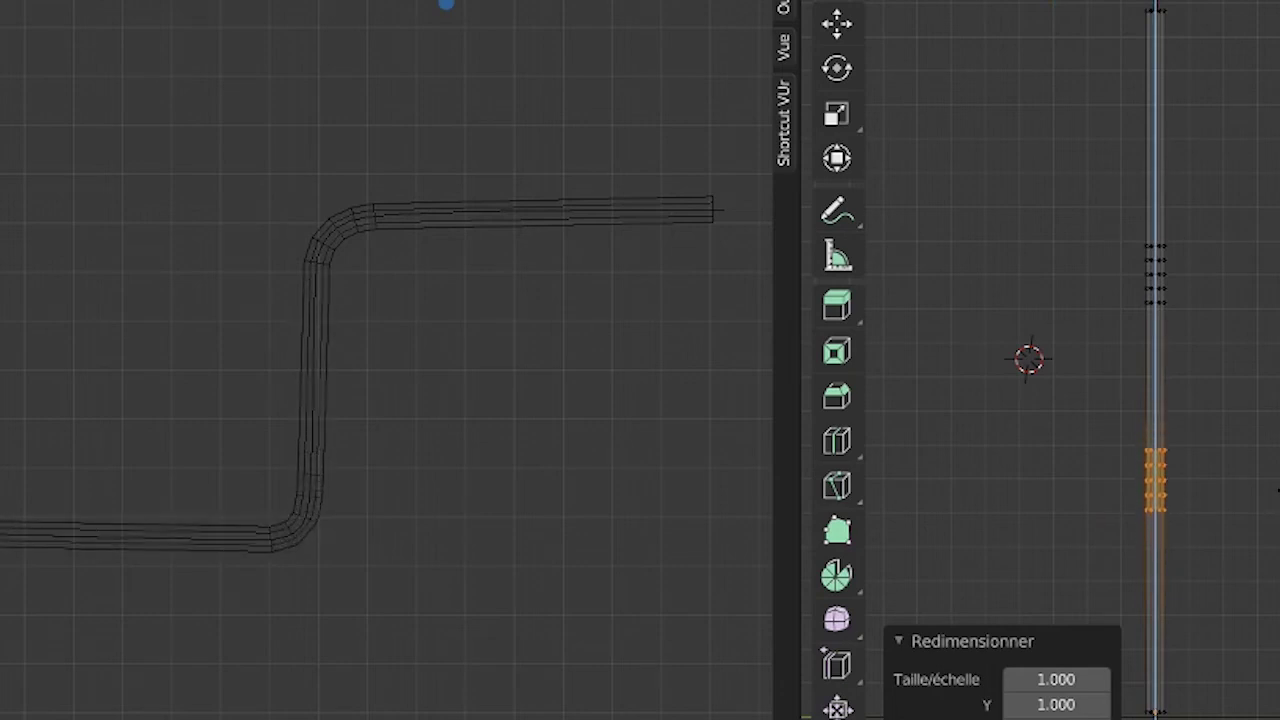
click(529, 386)
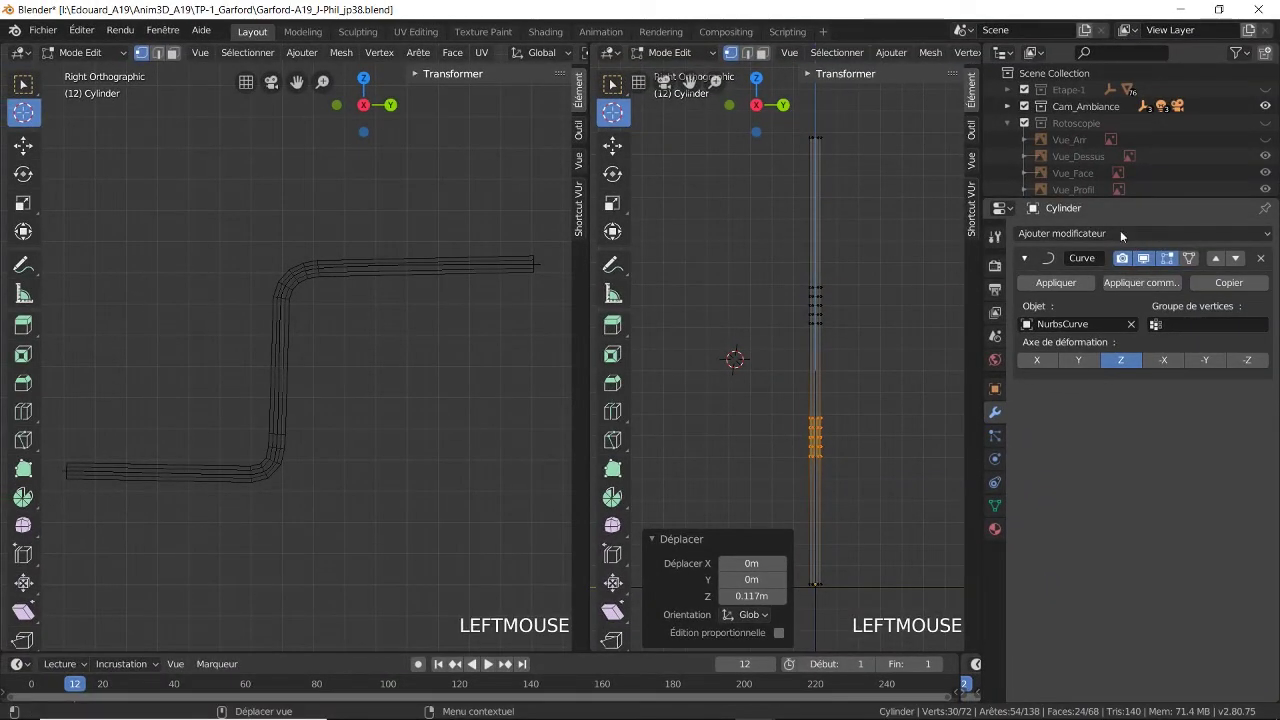
- Leave the cylinder's Edit Mode, select NurbsCurve in the Temp collection and enter Edit Mode on it
drag(1130, 199, 1110, 337)
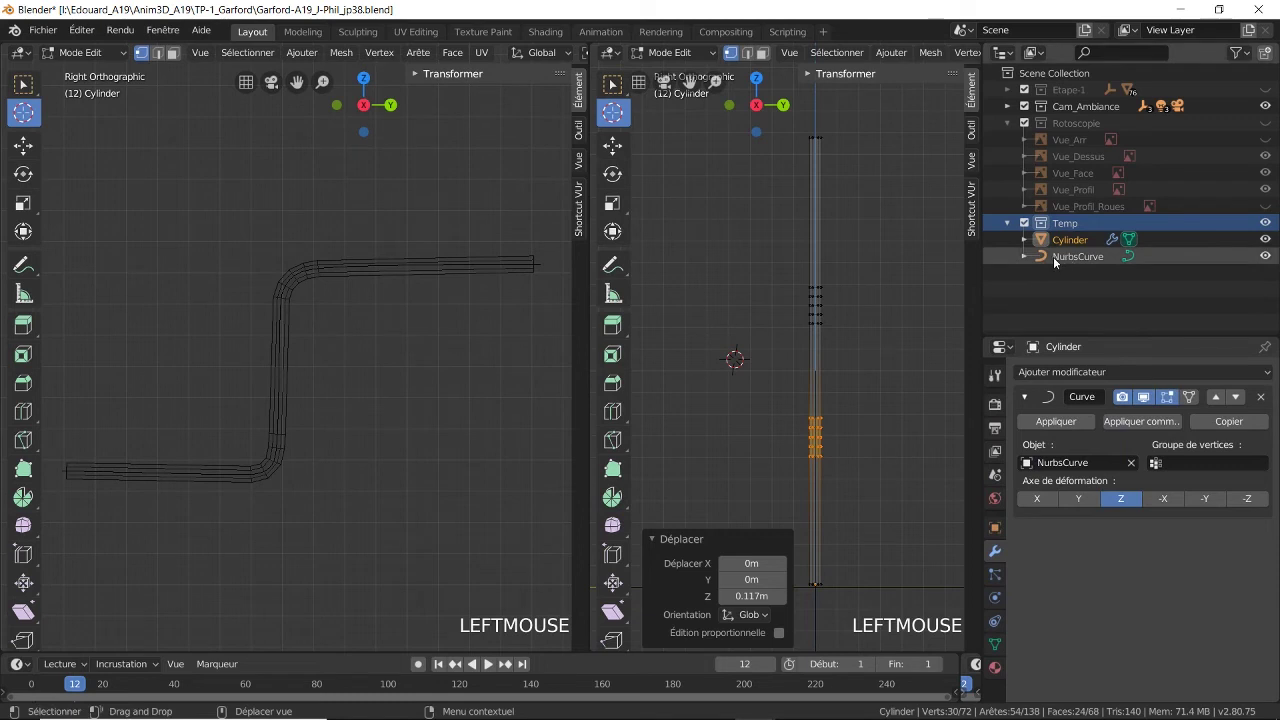
click(1053, 256)
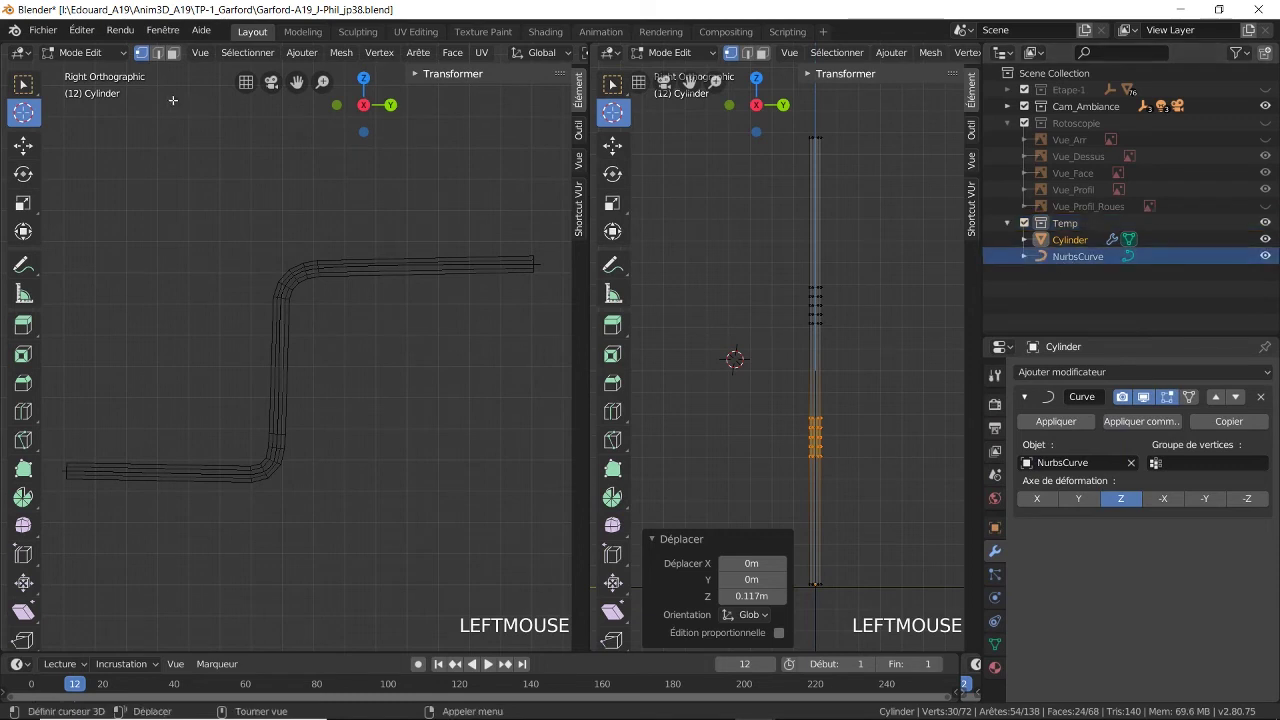
click(105, 54)
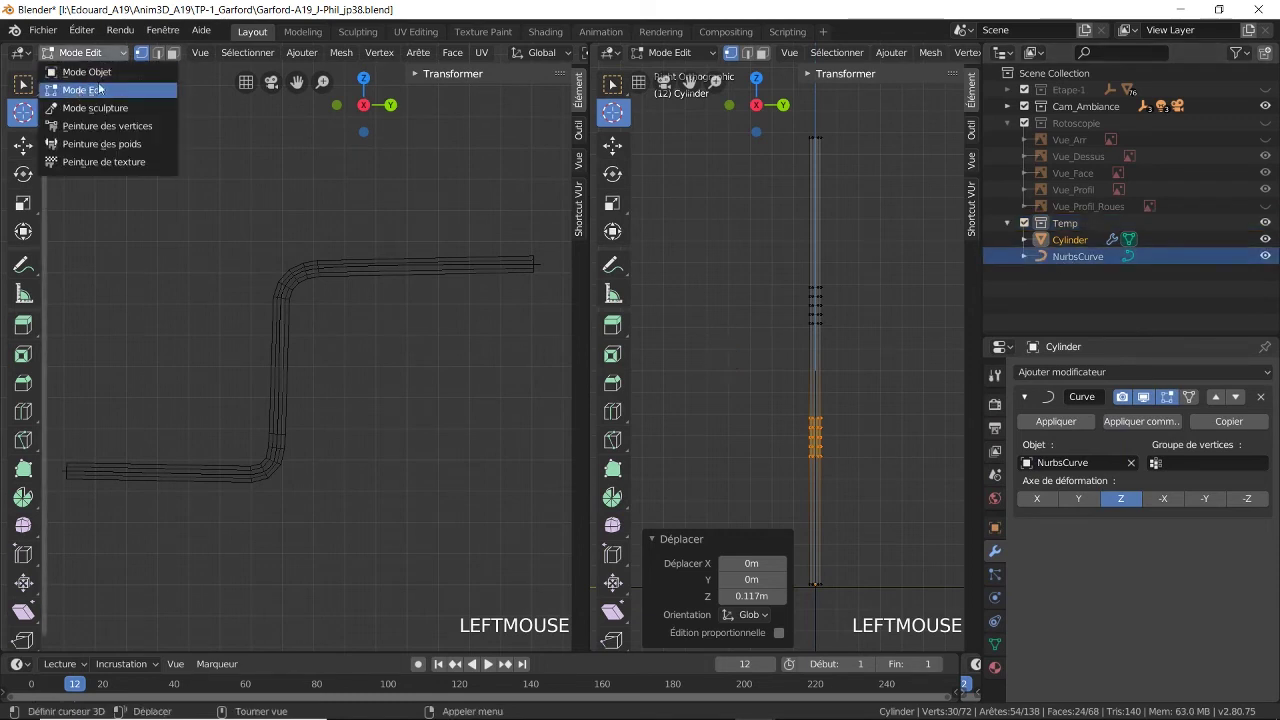
click(100, 74)
click(1042, 256)
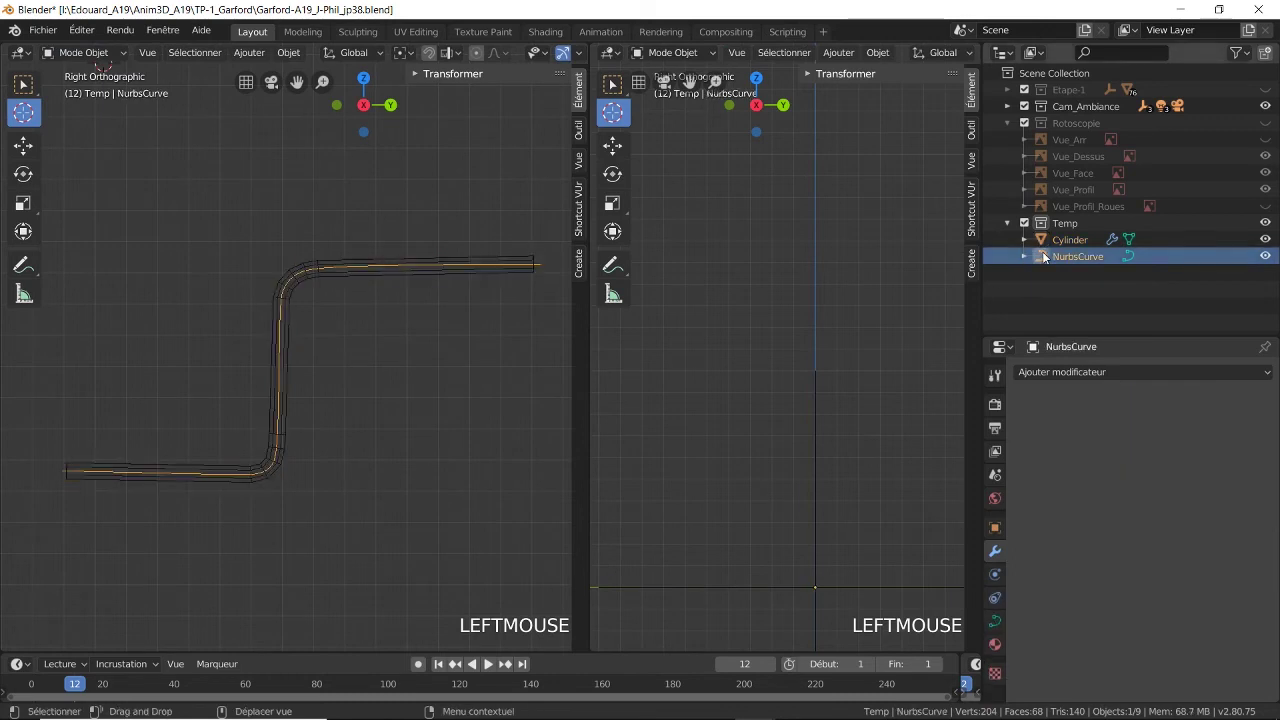
click(83, 53)
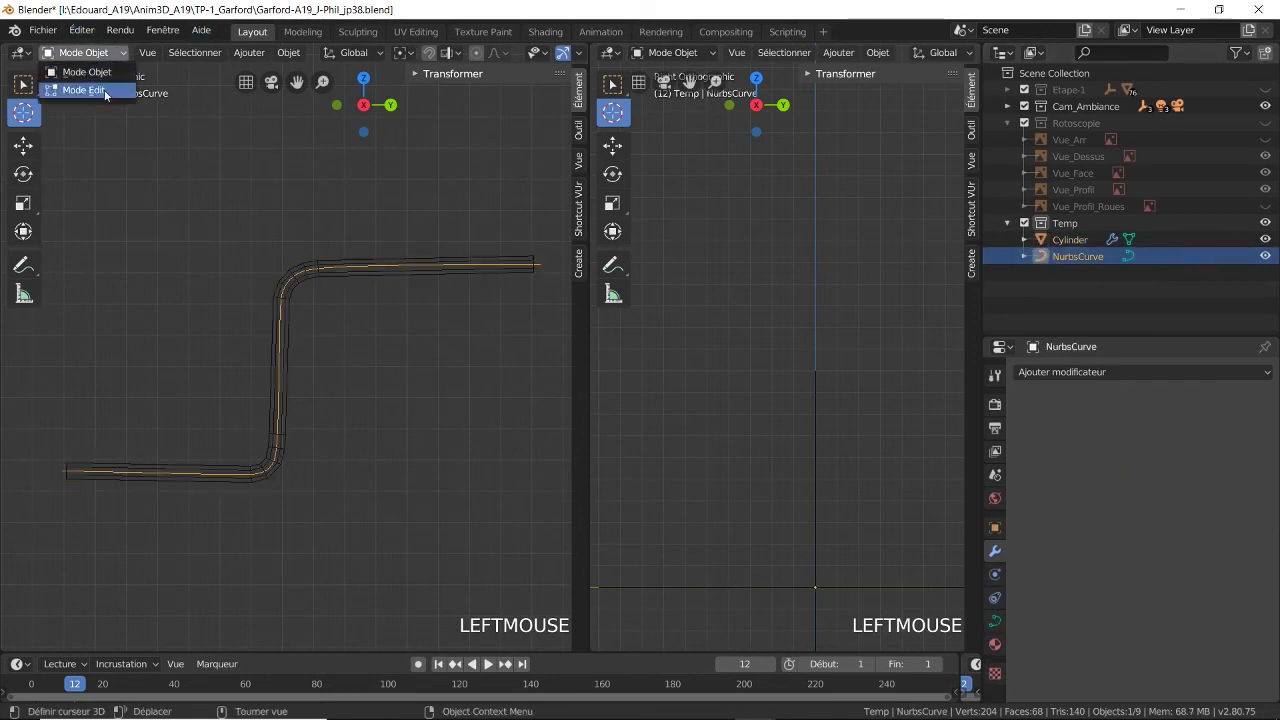
click(83, 90)
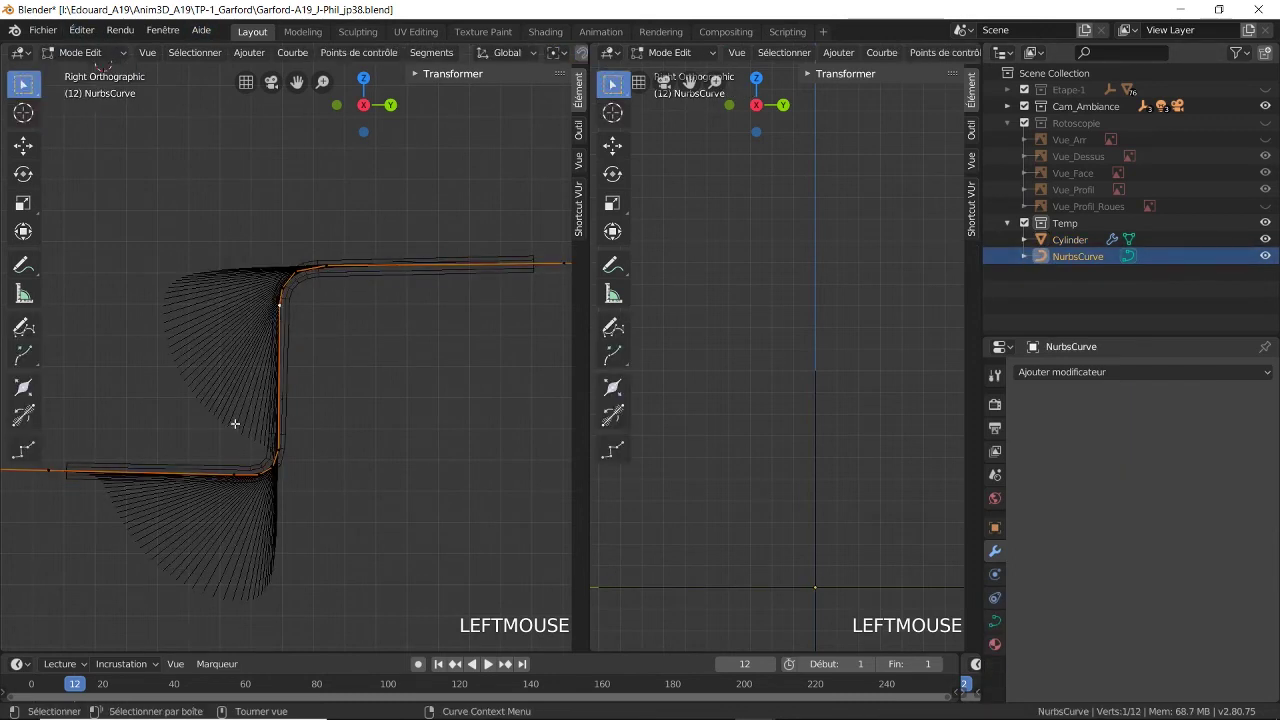
- Try to move the lower bend's control points along Y together with the already selected point at the upper bend
key(b)
drag(214, 426, 300, 499)
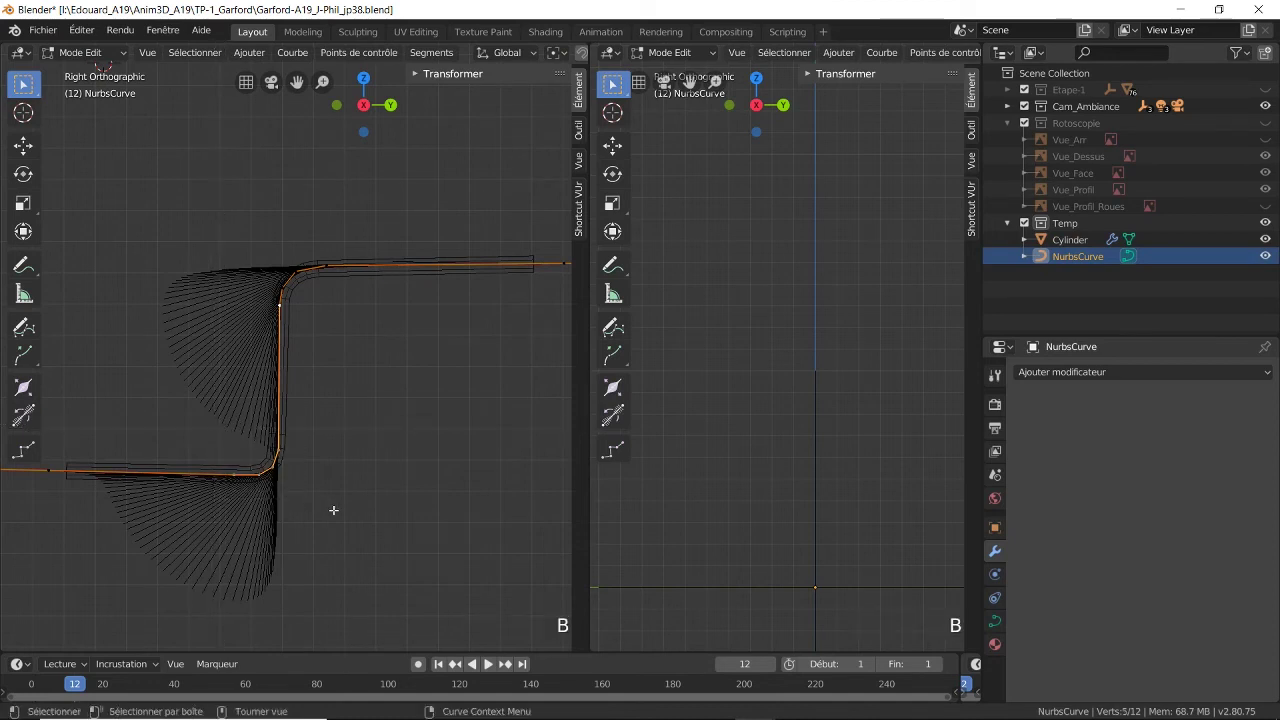
key(g)
key(y)
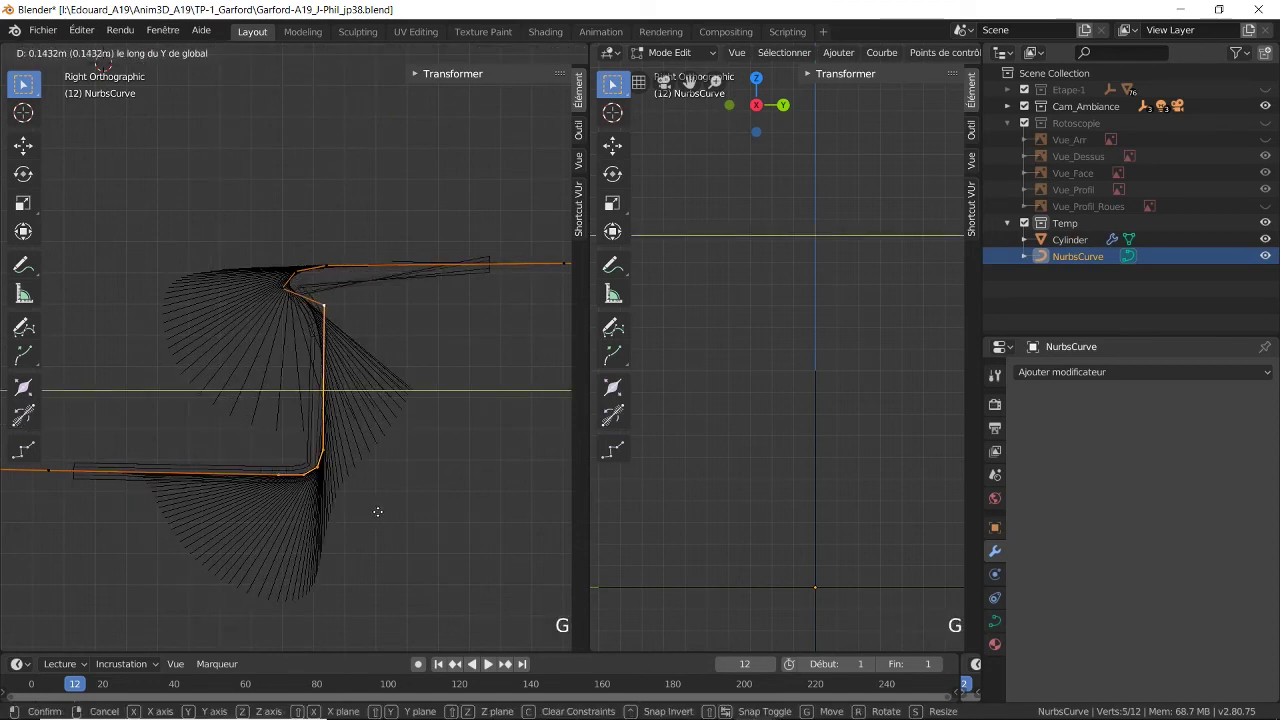
click(285, 506)
key(Escape)
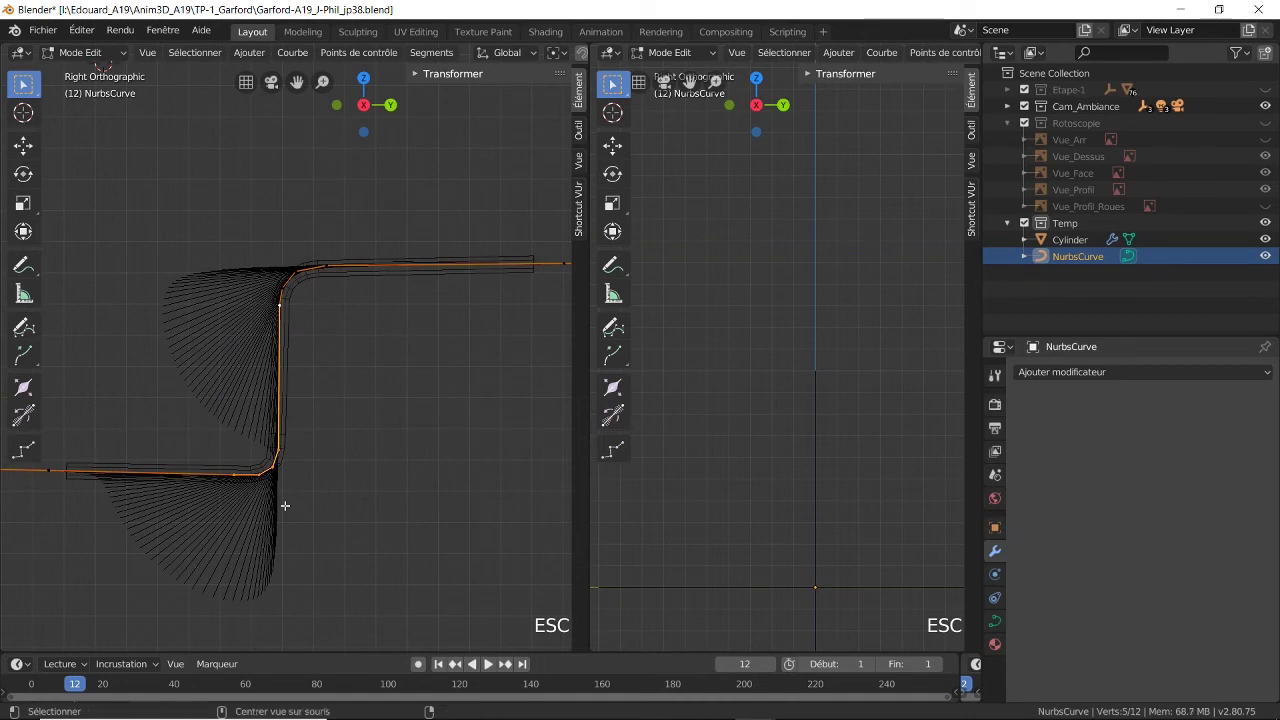
- Deselect everything and try to move only the lower bend's four control points along Y
key(alt+a)
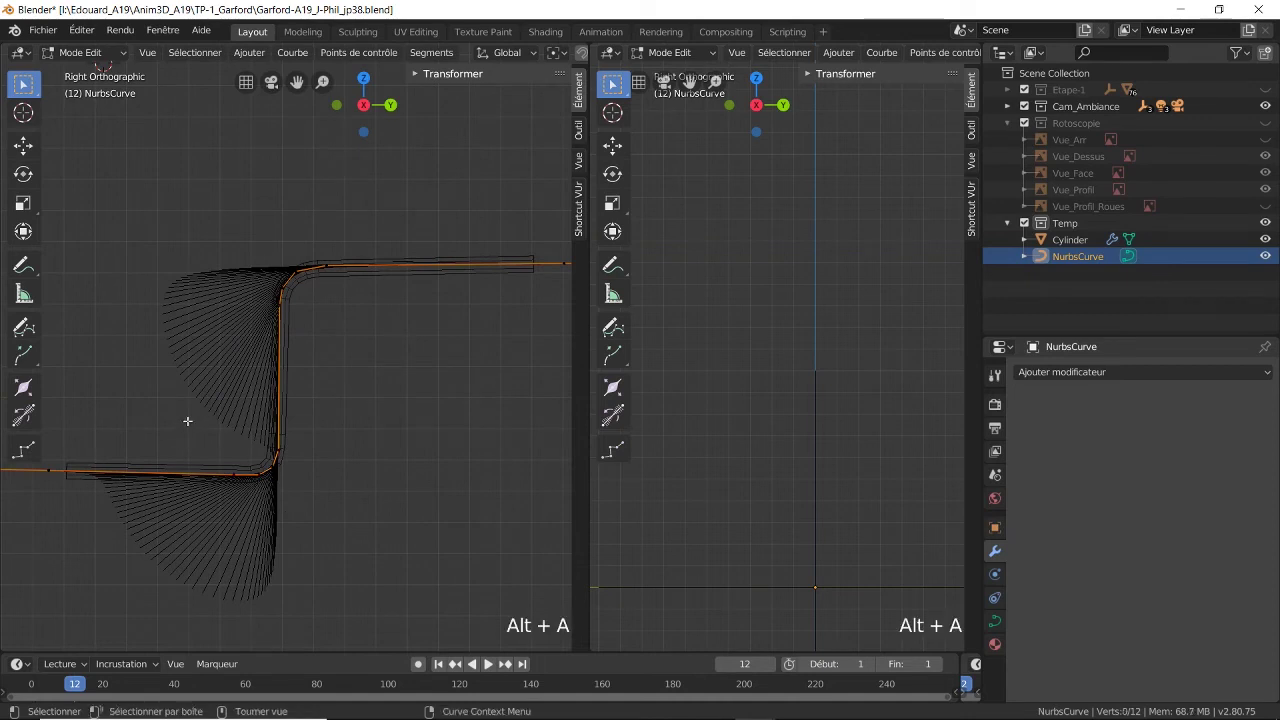
key(b)
drag(168, 412, 331, 527)
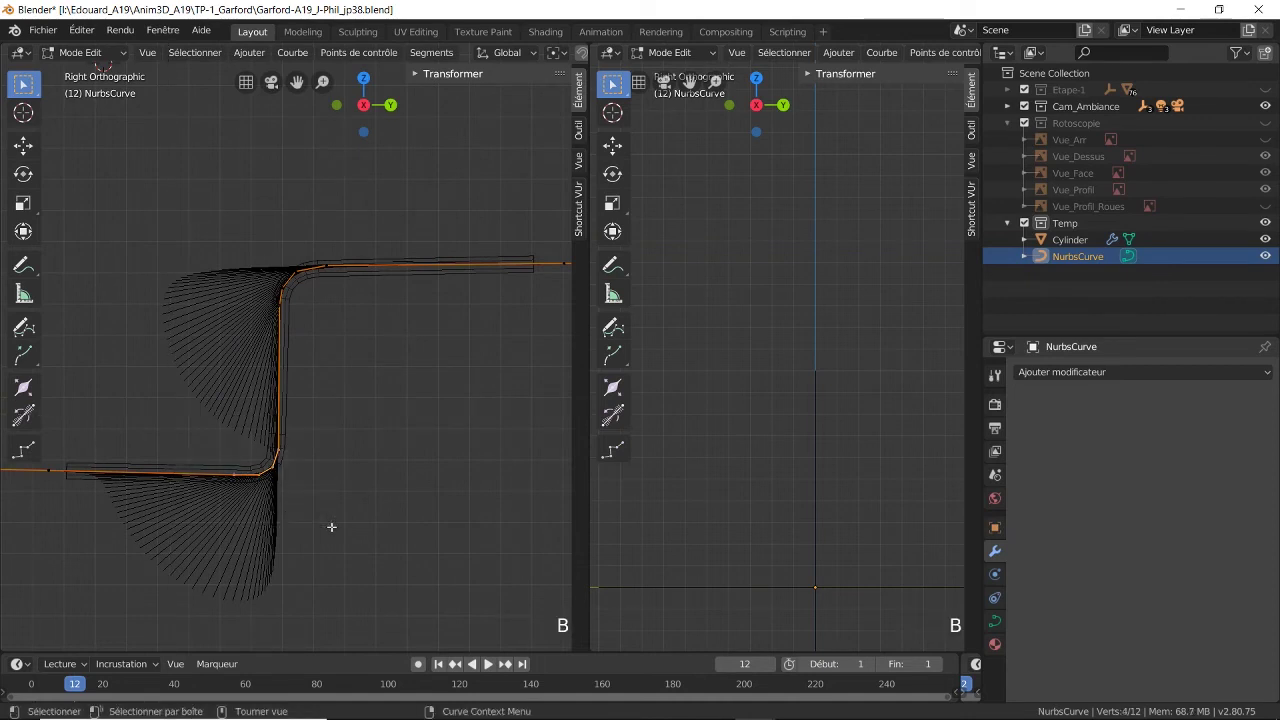
key(g)
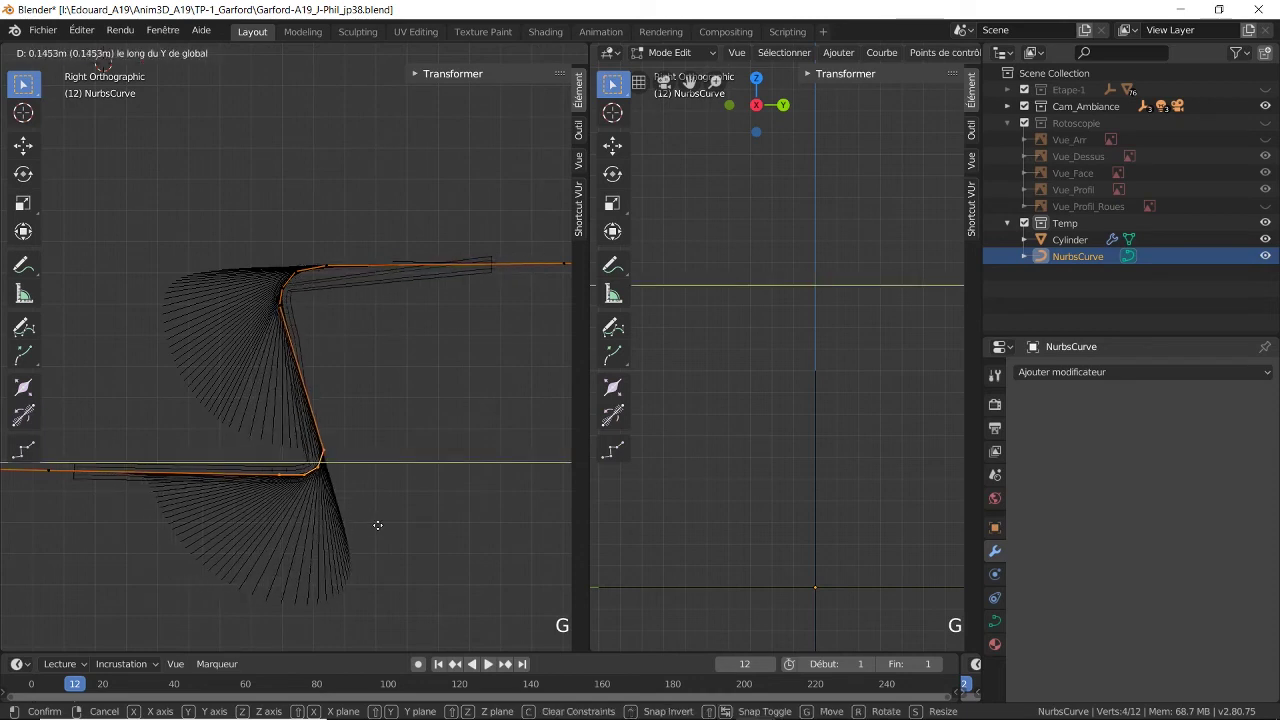
key(Escape)
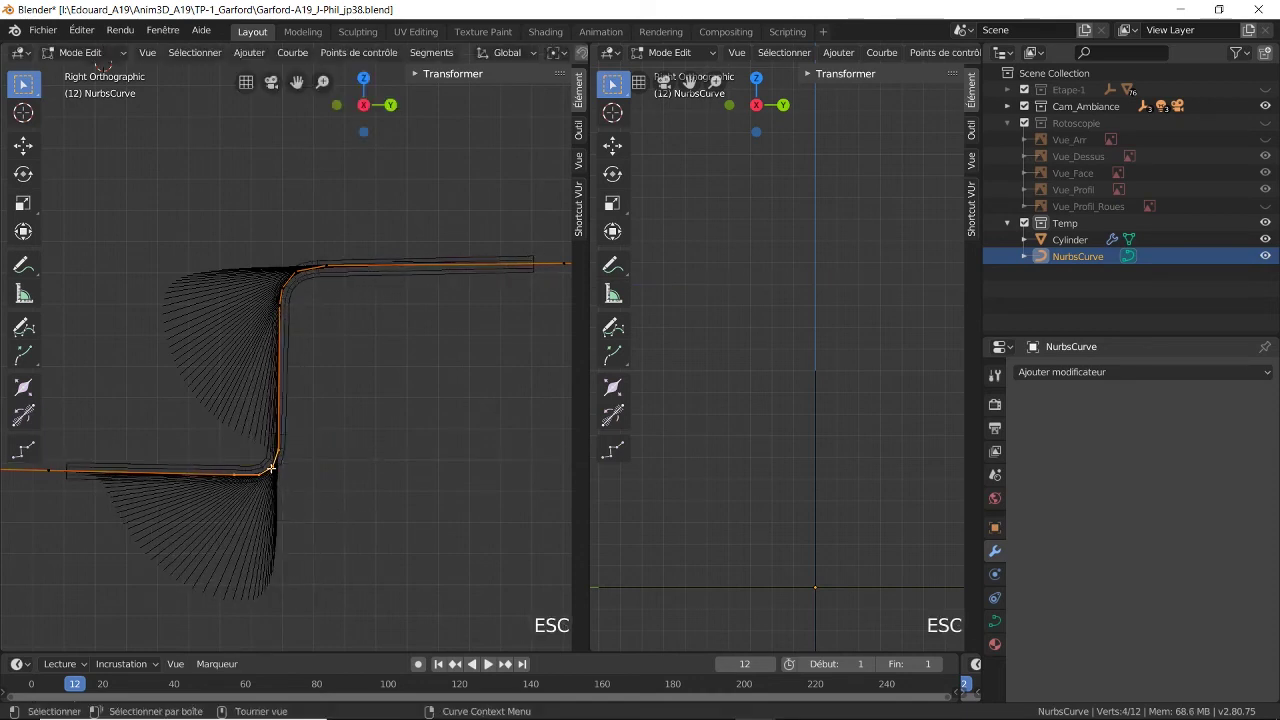
- Try to move the single control point at the corner of the curve's lower bend
key(a)
click(275, 464)
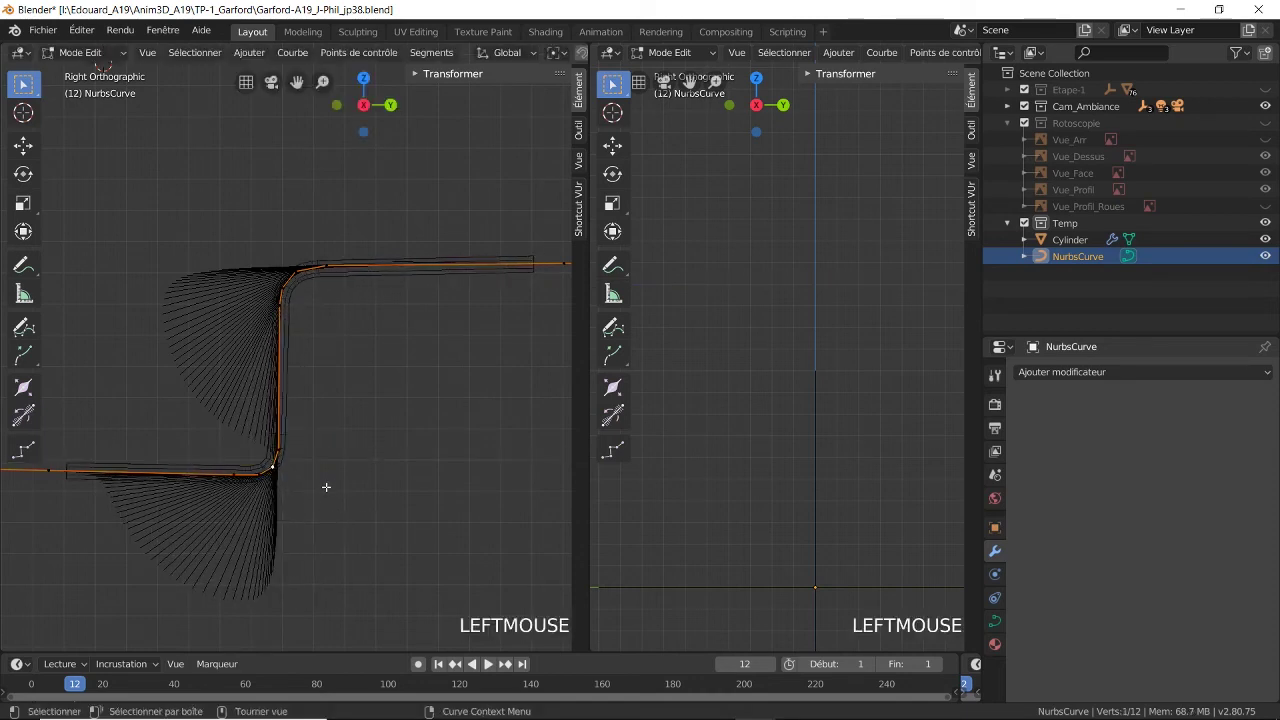
key(g)
key(Escape)
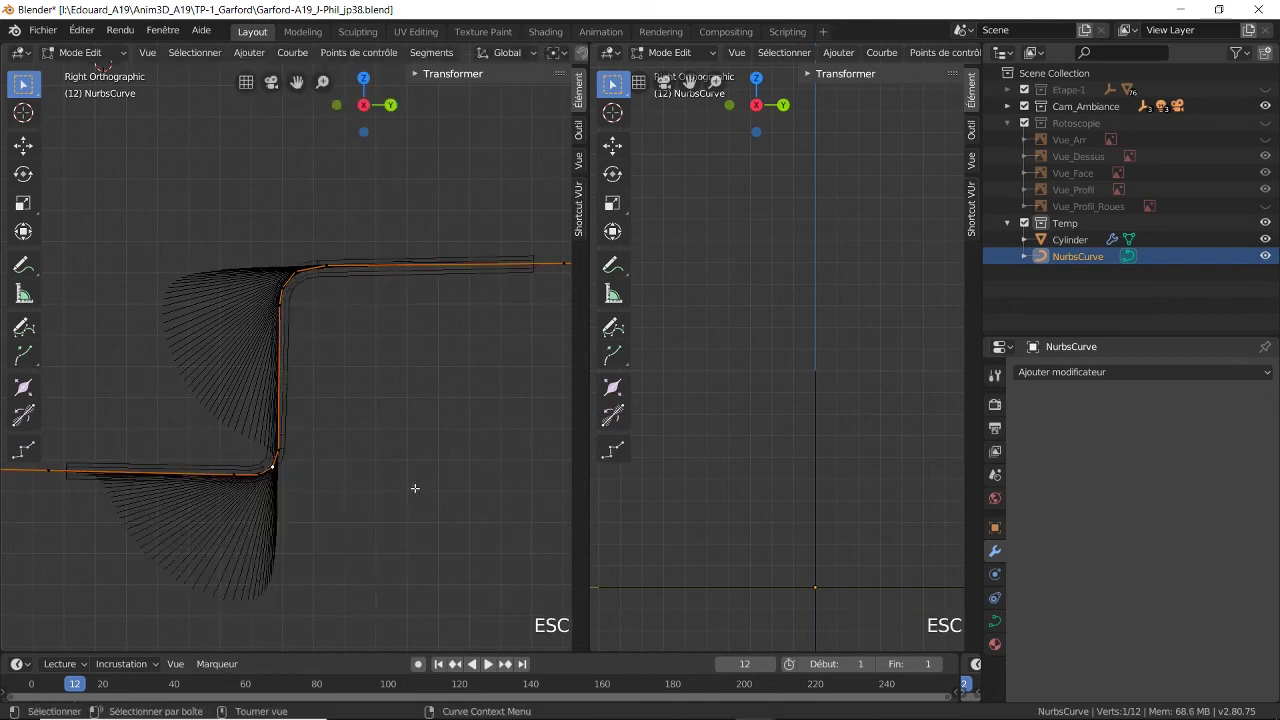
- Return to Object Mode and display the bent tube in Solid shading
click(97, 55)
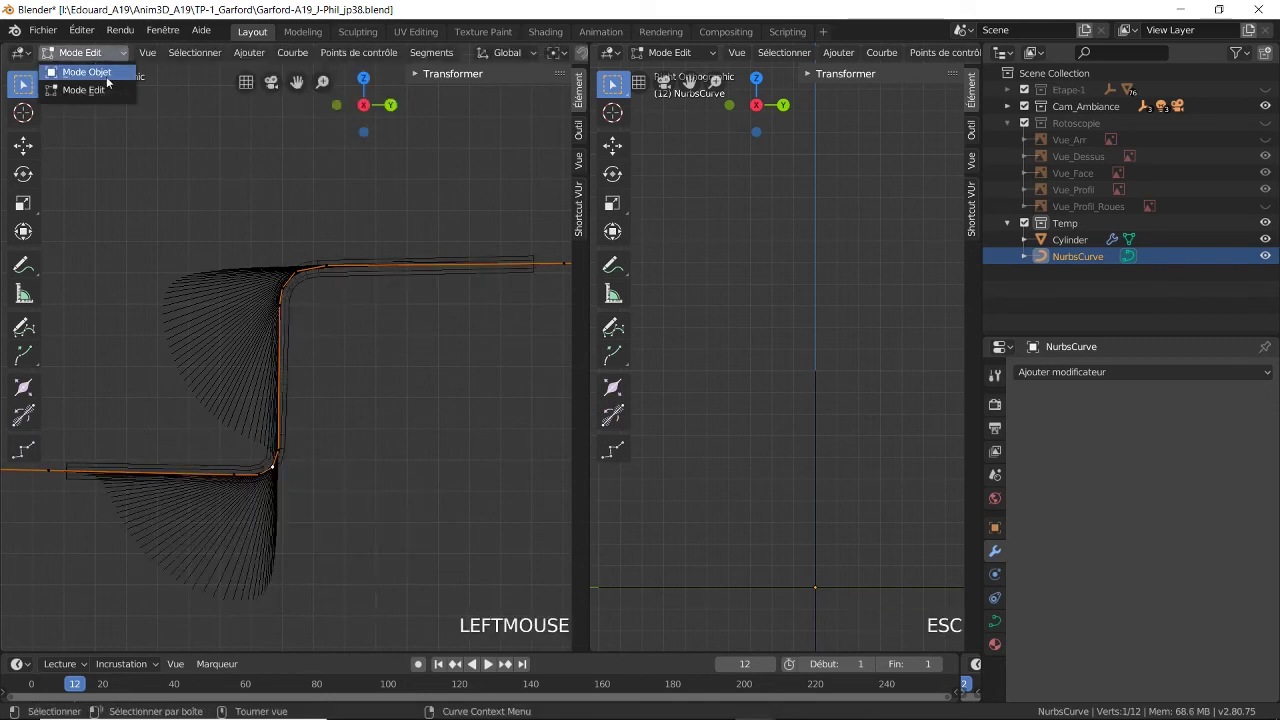
click(104, 75)
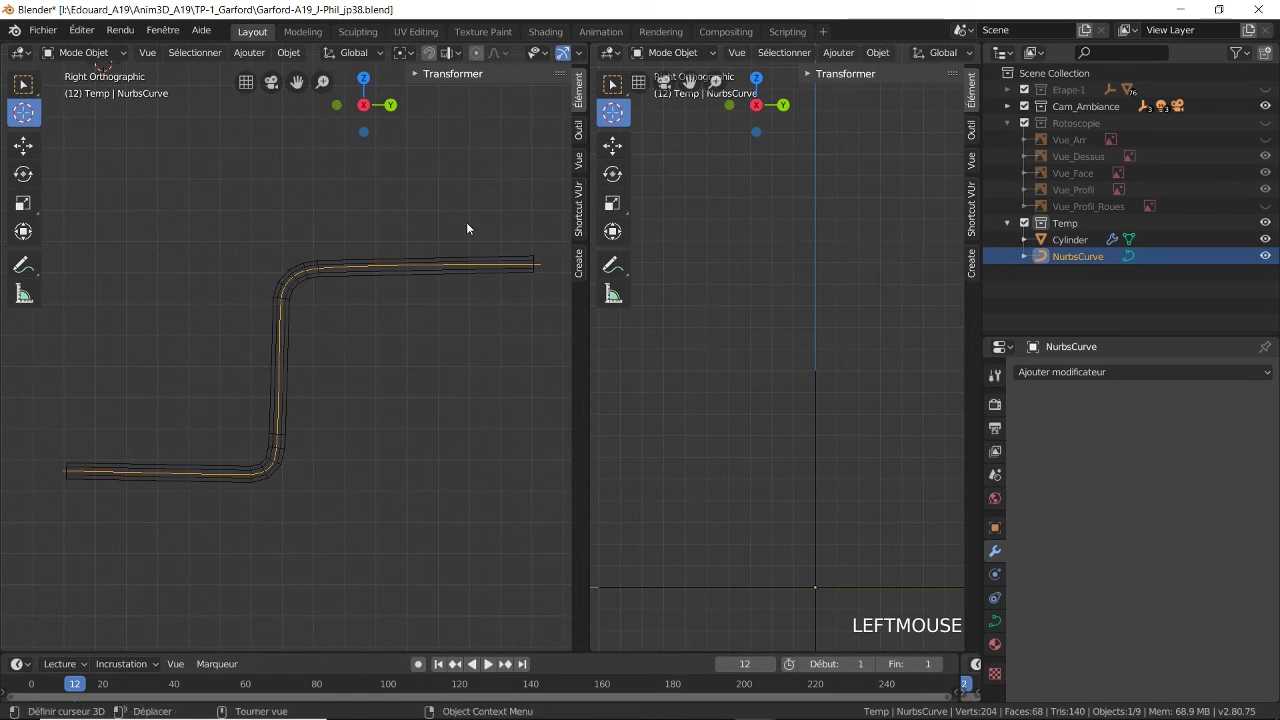
key(z)
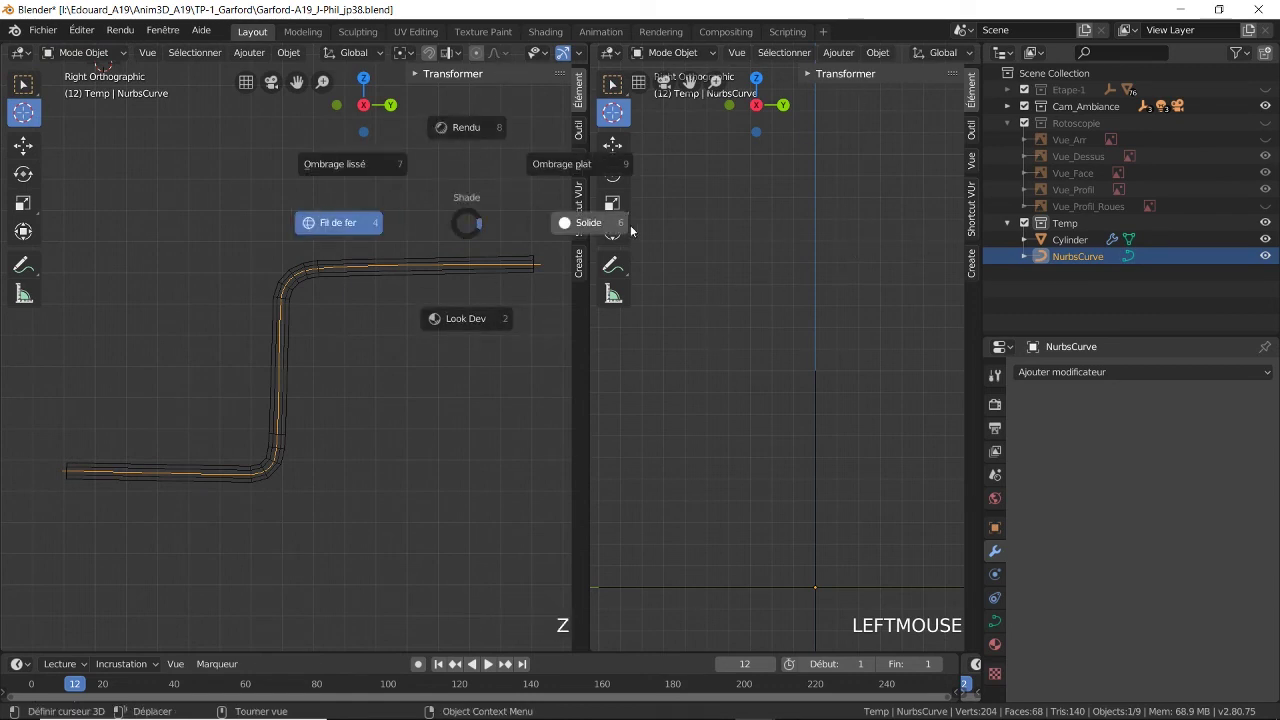
click(594, 224)
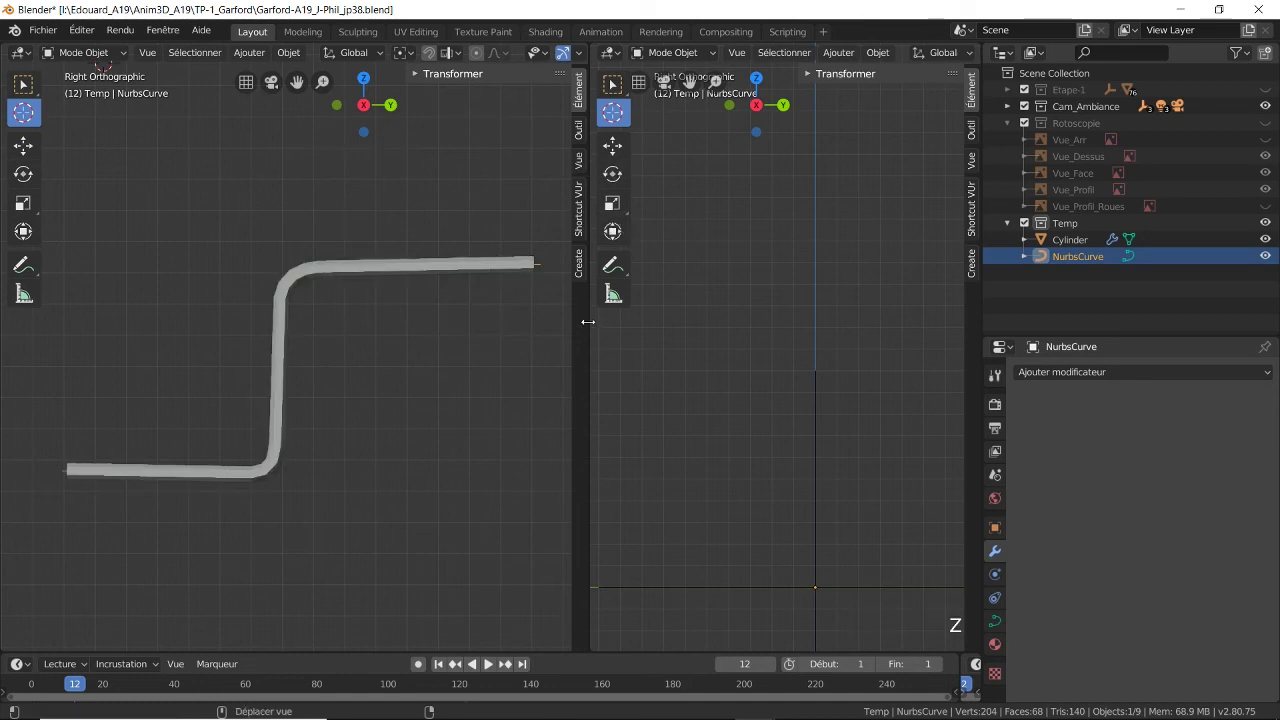
- Enlarge the view of the bent tube in perspective with Rendered shading and show the Etape-1 collection around it
drag(588, 321, 827, 321)
scroll(656, 335, down, 3)
middle_drag(656, 335, 798, 58)
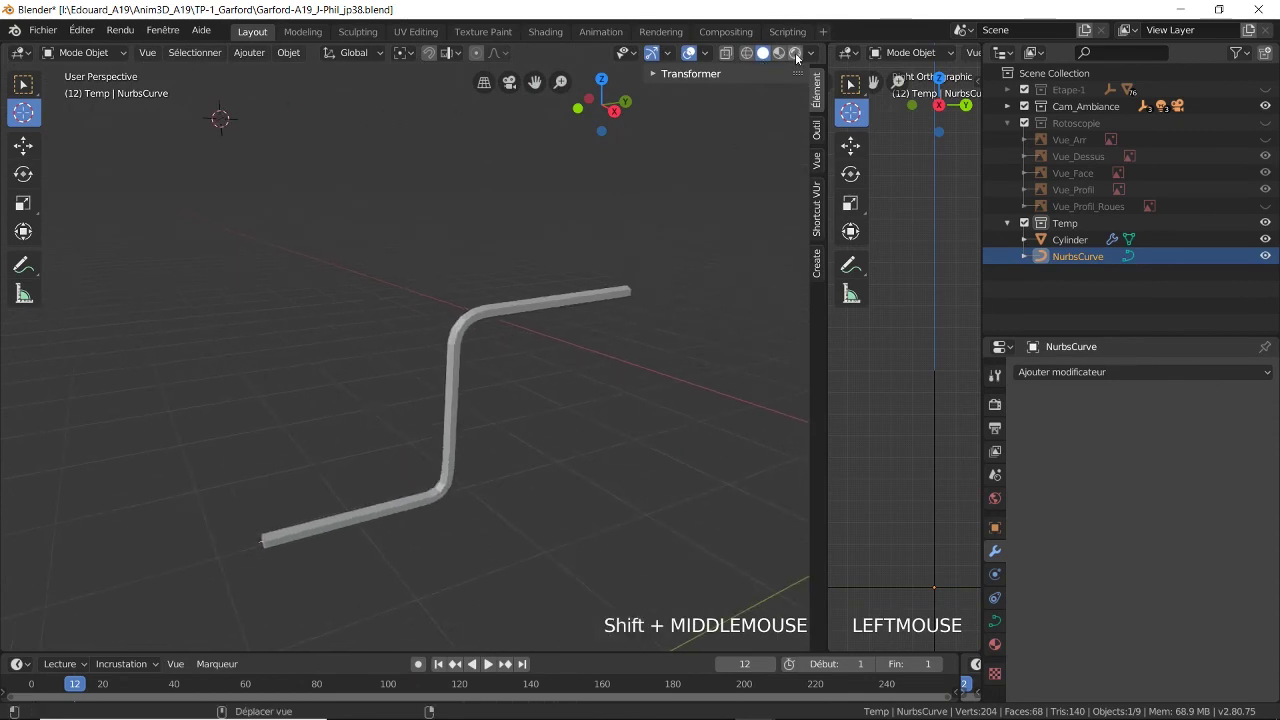
click(796, 53)
click(1265, 90)
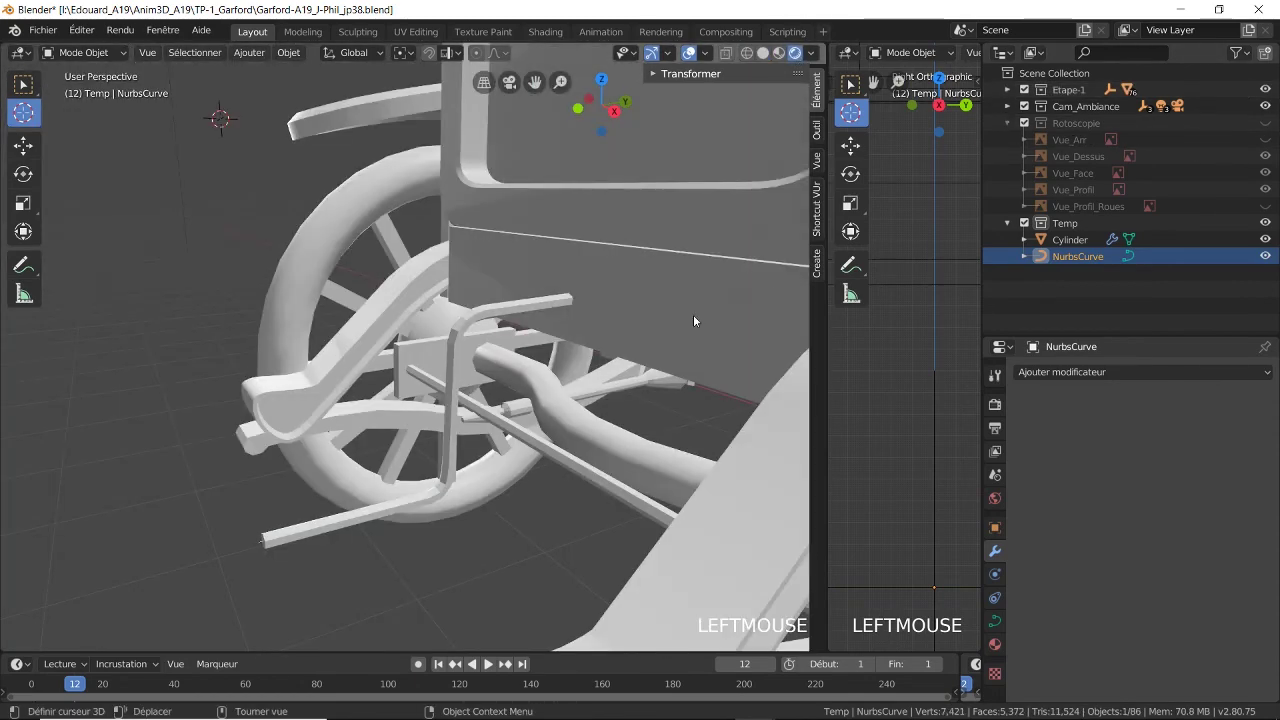
- Select the curve-bent cylinder in the Temp collection and apply smooth shading to it
scroll(692, 300, down, 2)
shift+middle_drag(692, 300, 462, 390)
scroll(505, 352, up, 2)
scroll(505, 352, up, 3)
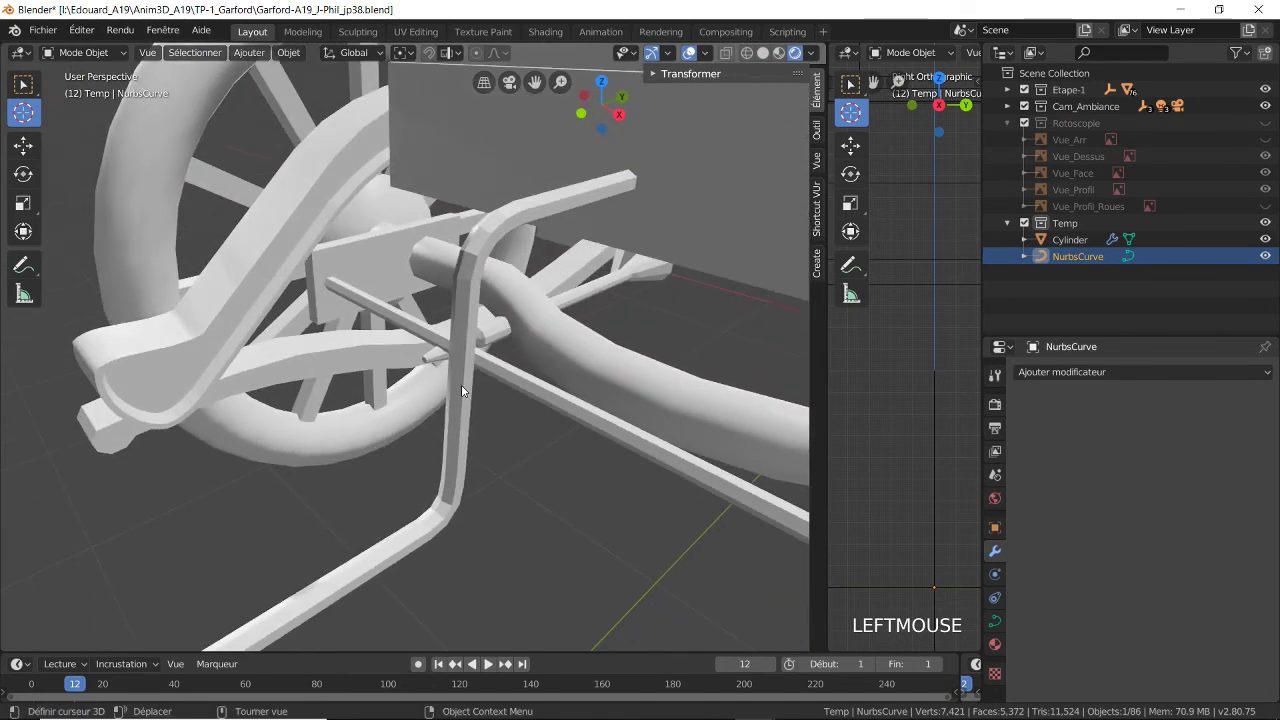
click(462, 390)
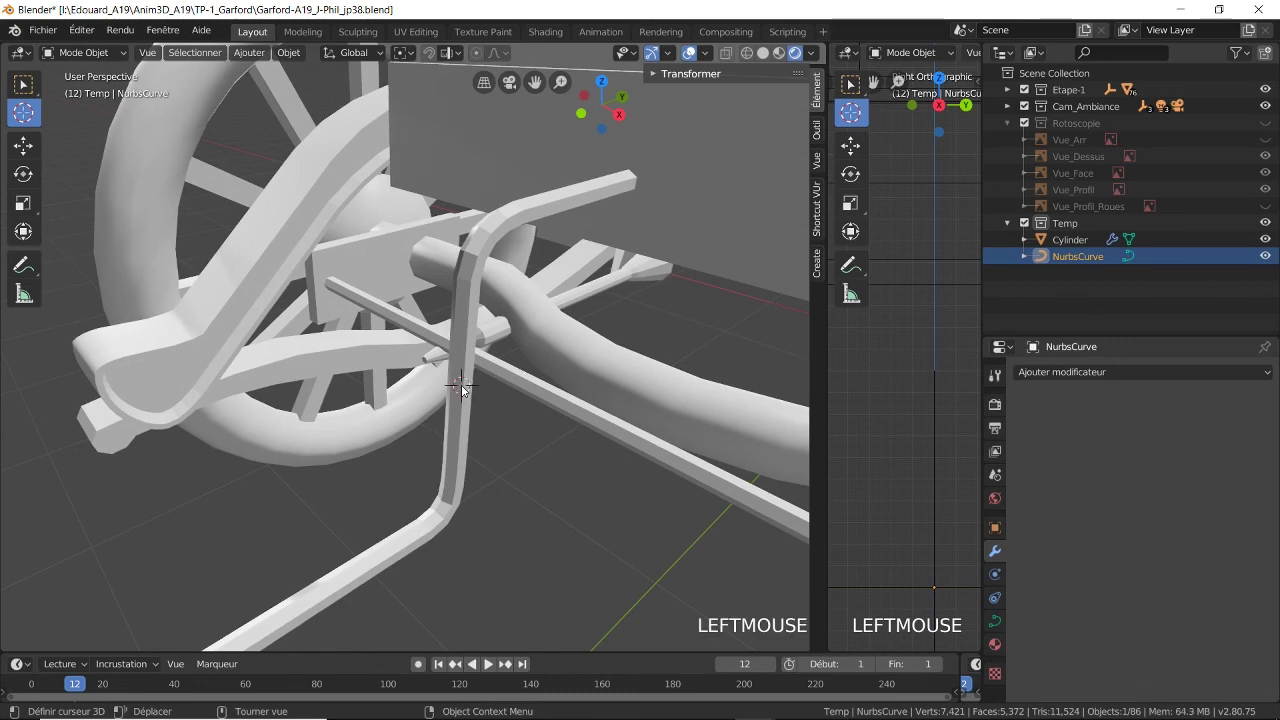
click(1069, 240)
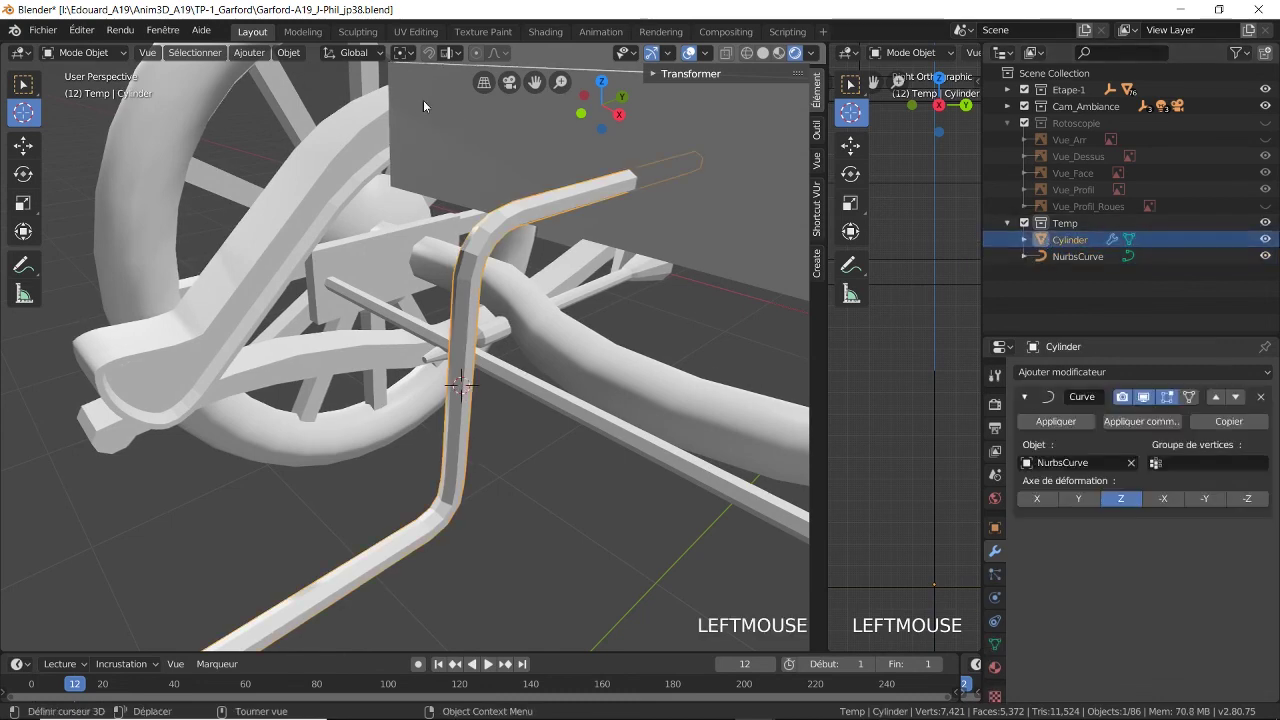
click(288, 52)
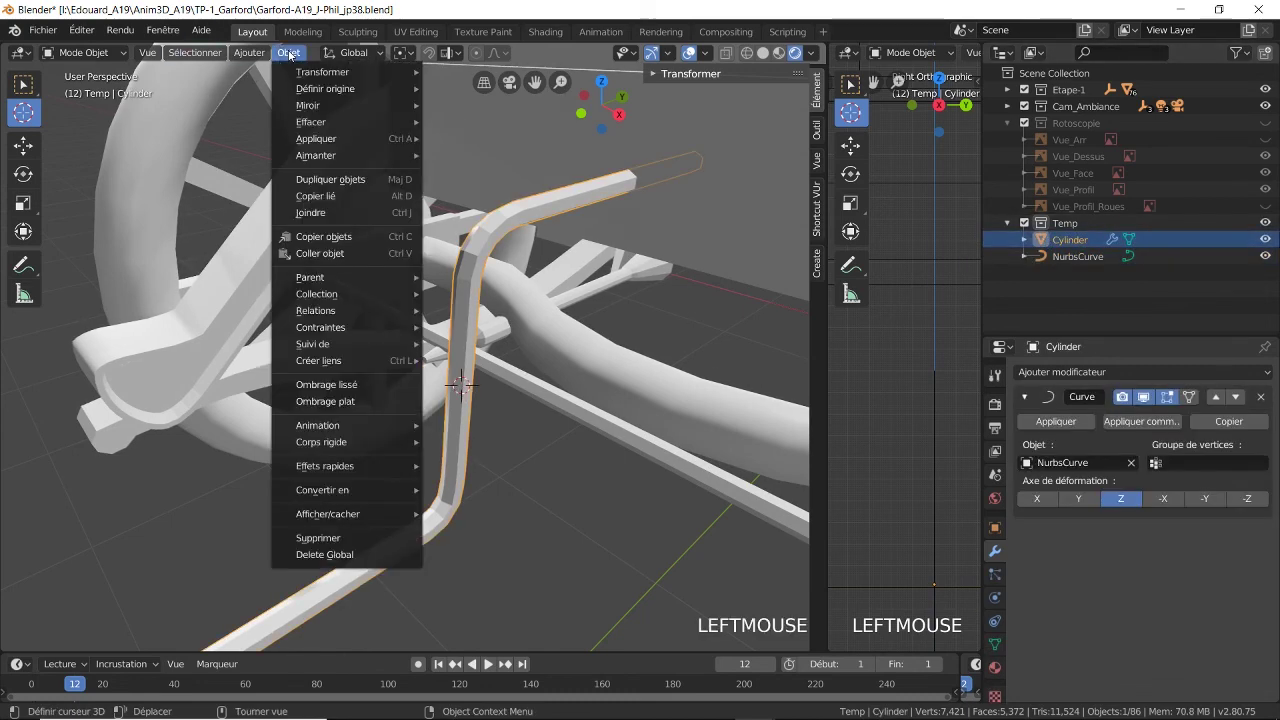
click(327, 385)
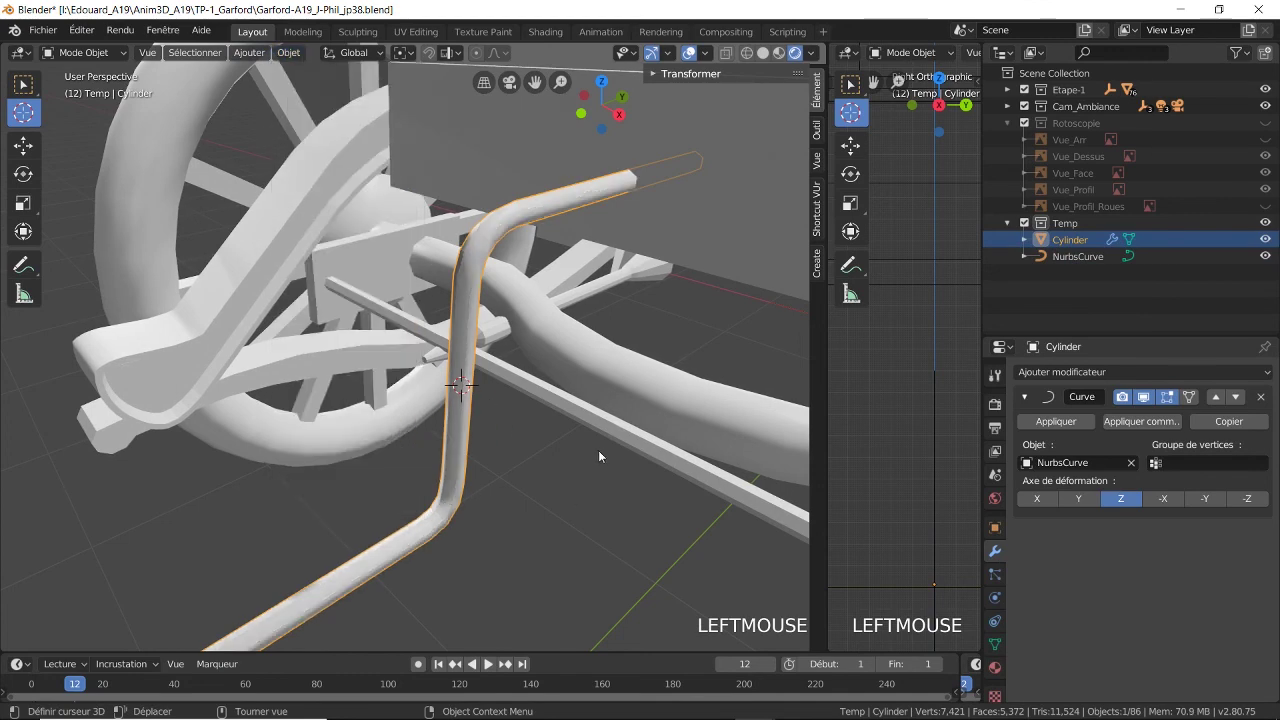
- Examine the bent brackets joining the running board to the truck body from the front, side and rear
scroll(597, 448, down, 5)
shift+middle_drag(595, 444, 457, 386)
scroll(475, 355, down, 3)
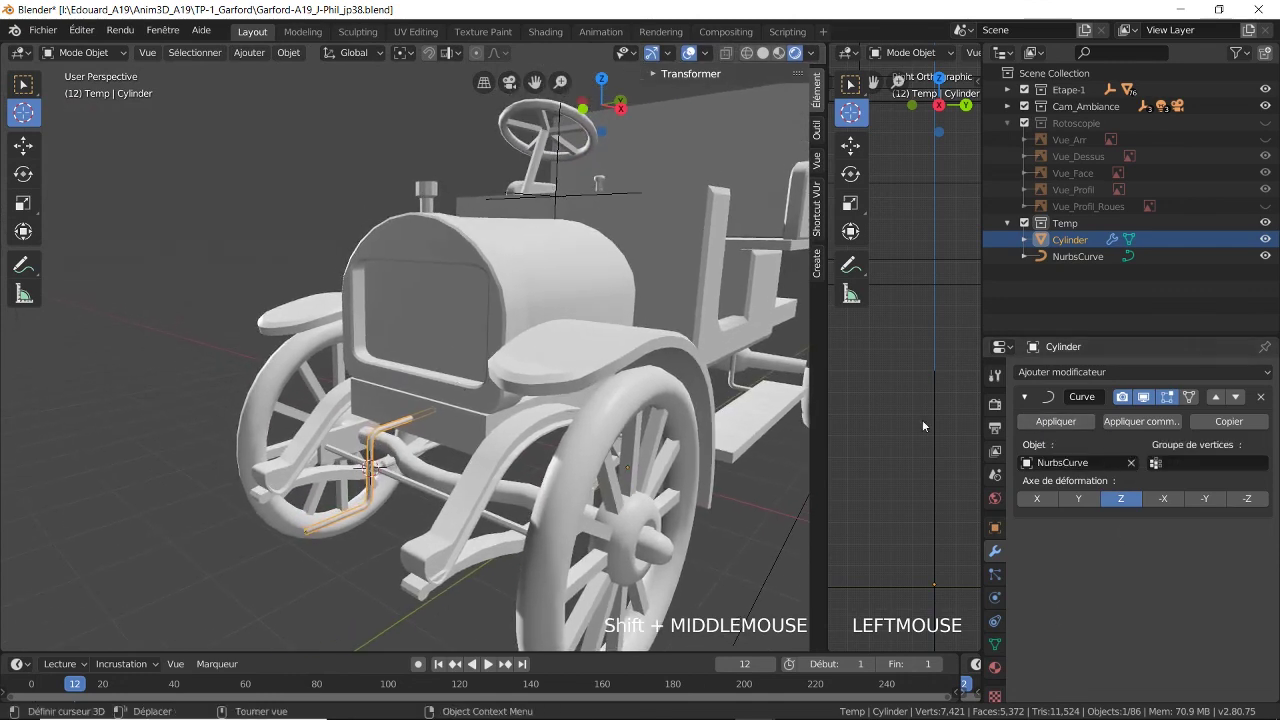
shift+middle_drag(464, 407, 431, 398)
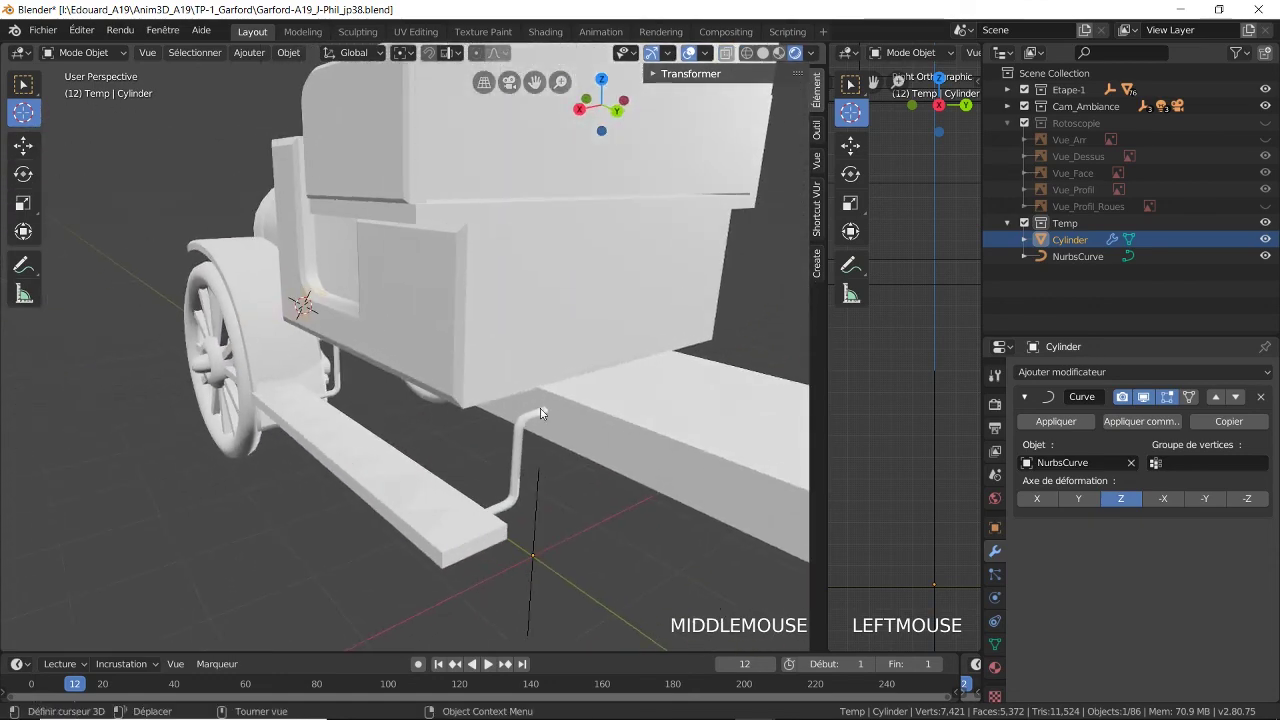
middle_drag(418, 512, 575, 508)
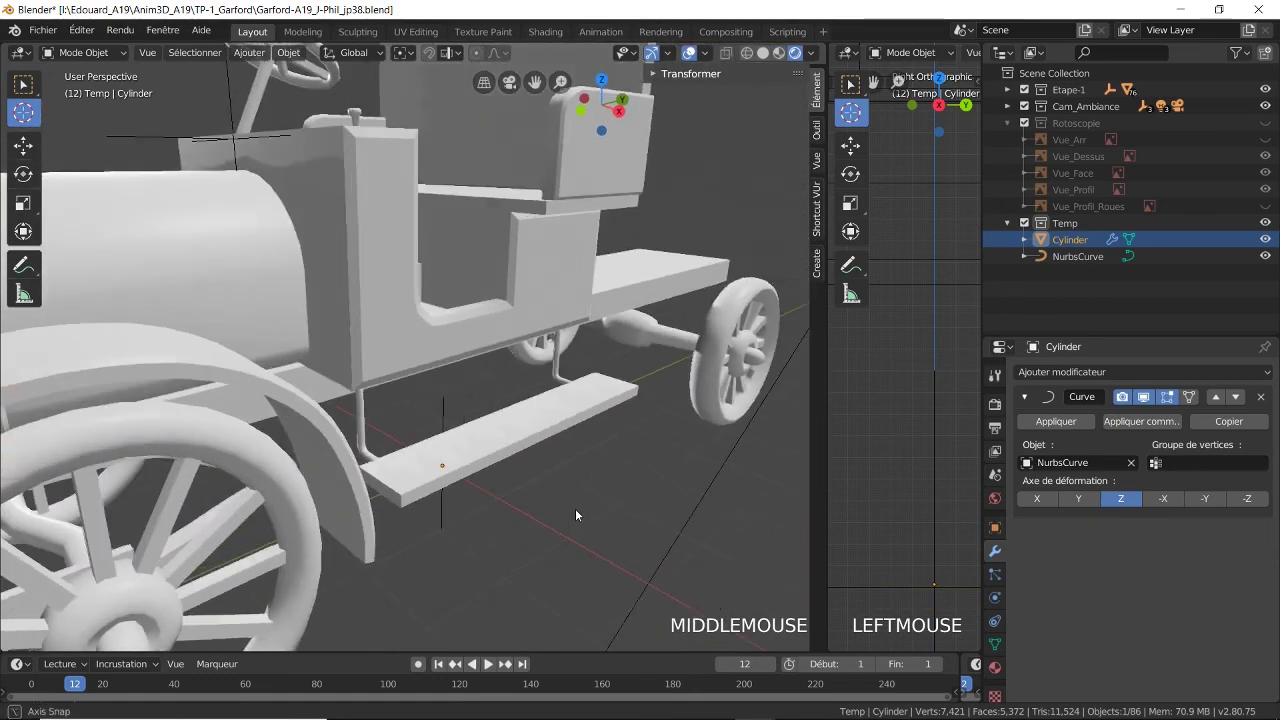
scroll(560, 463, down, 5)
shift+middle_drag(493, 437, 511, 414)
scroll(511, 414, up, 4)
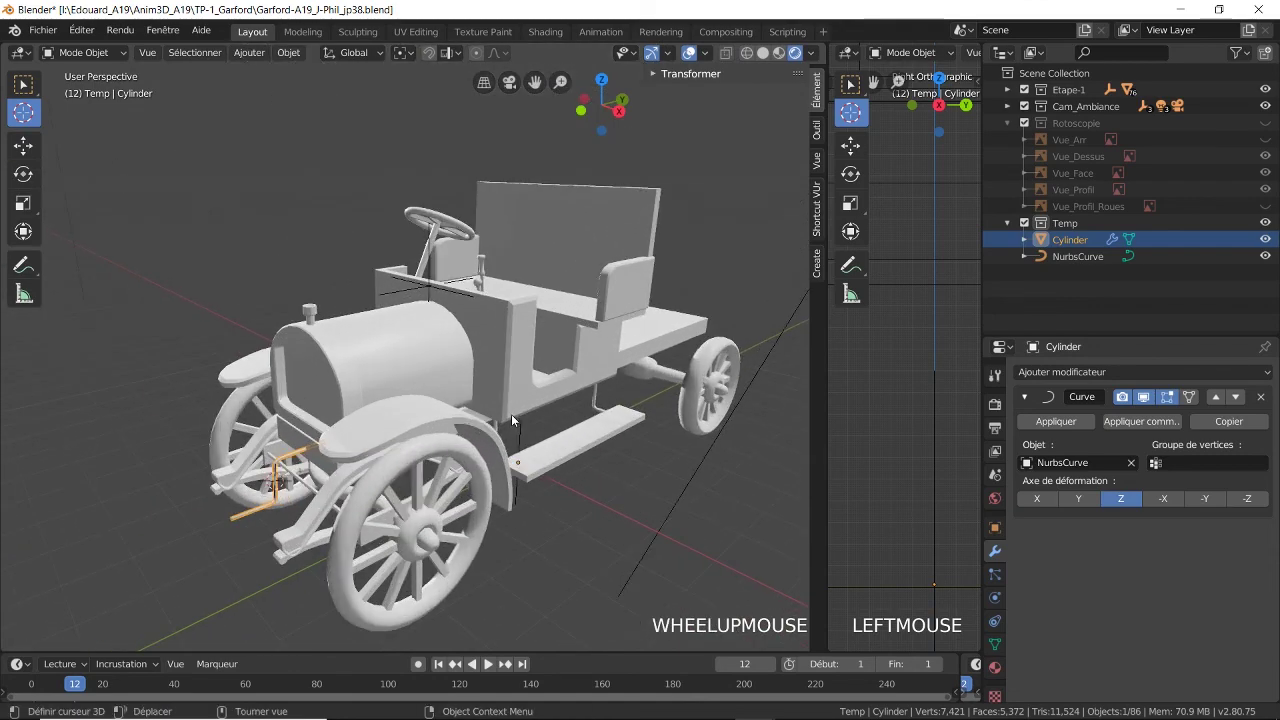